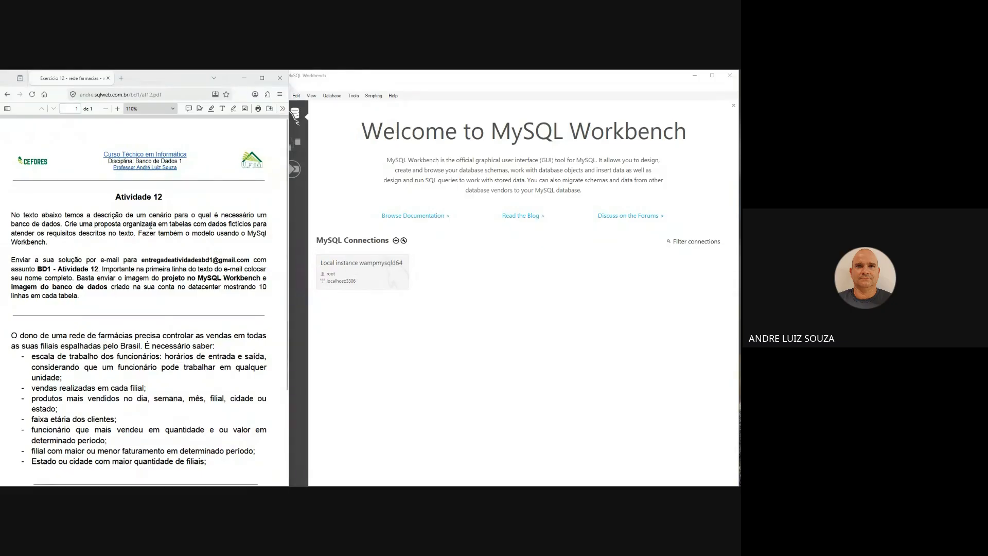
- Review the Atividade 12 pharmacy-chain requirements on work schedules, branch sales, best-selling products, client age ranges, top sellers and branch revenue
{"action": "scroll", "coordinate": [150, 225], "scroll_direction": "down", "scroll_amount": 1}
{"action": "scroll", "coordinate": [148, 228], "scroll_direction": "up", "scroll_amount": 1}
{"action": "left_click_drag", "start_coordinate": [31, 357], "coordinate": [160, 360]}
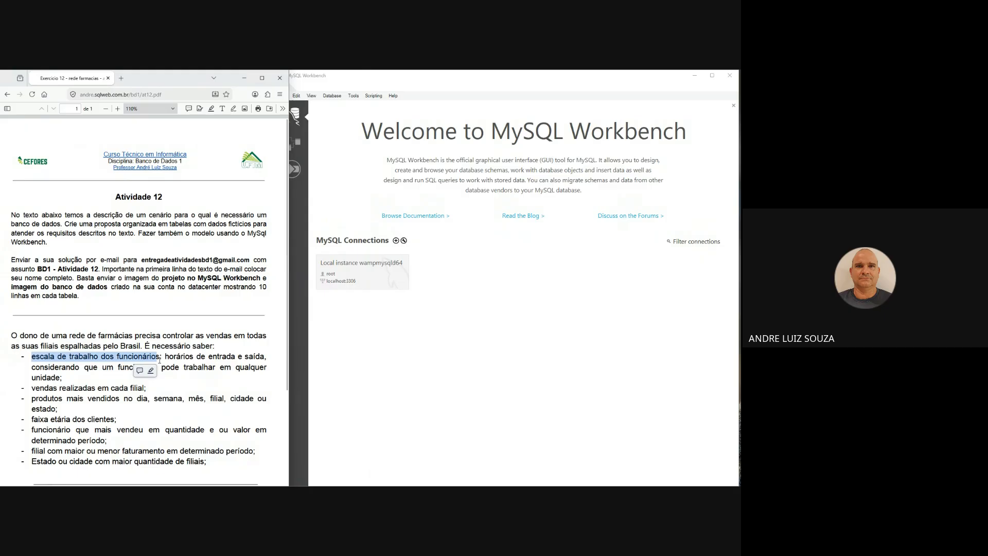
{"action": "left_click_drag", "start_coordinate": [70, 367], "coordinate": [254, 367]}
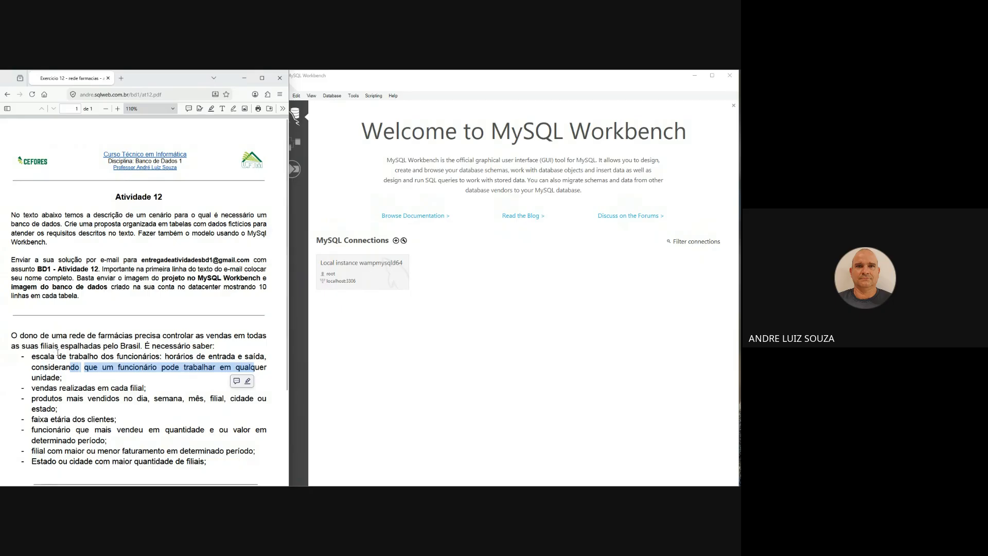
{"action": "left_click", "coordinate": [58, 353]}
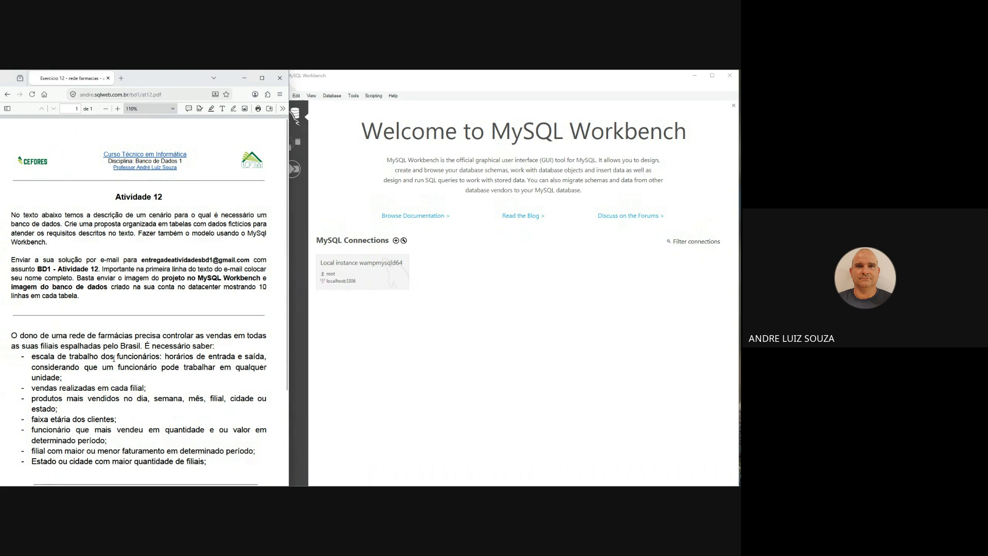
{"action": "mouse_move", "coordinate": [49, 356]}
{"action": "left_mouse_down"}
{"action": "mouse_move", "coordinate": [107, 386]}
{"action": "mouse_move", "coordinate": [64, 378]}
{"action": "left_mouse_up"}
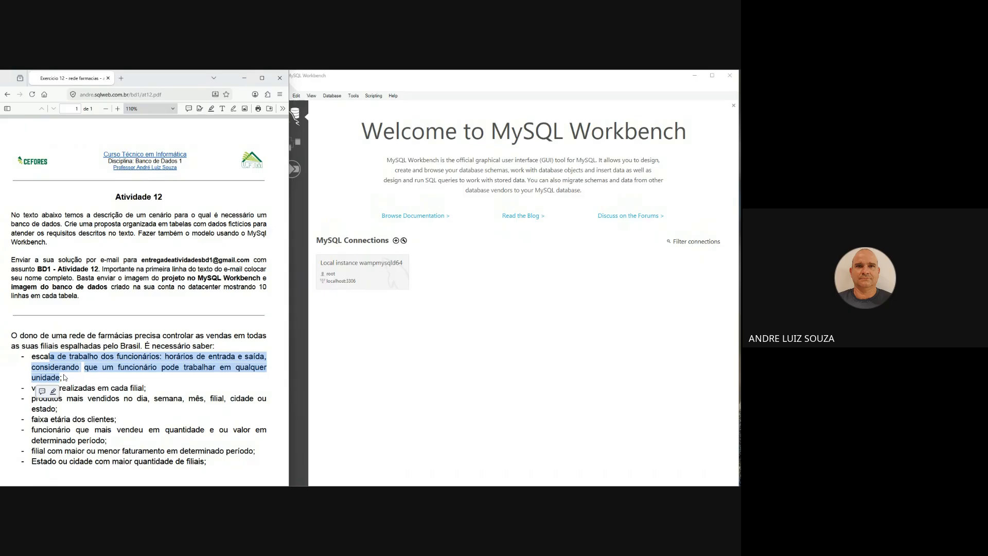
{"action": "left_click", "coordinate": [51, 381]}
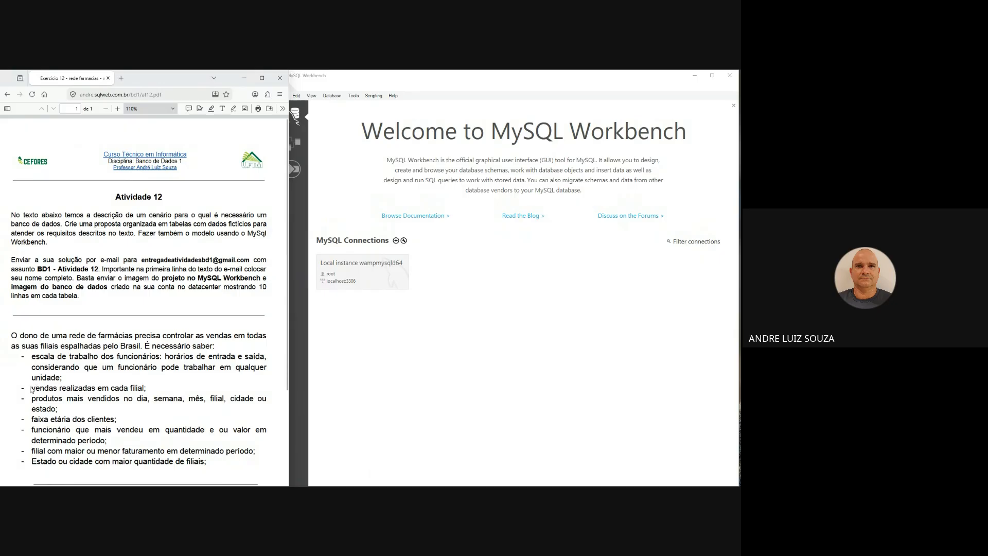
{"action": "mouse_move", "coordinate": [143, 389]}
{"action": "left_mouse_down"}
{"action": "mouse_move", "coordinate": [82, 389]}
{"action": "mouse_move", "coordinate": [80, 398]}
{"action": "mouse_move", "coordinate": [229, 399]}
{"action": "left_mouse_up"}
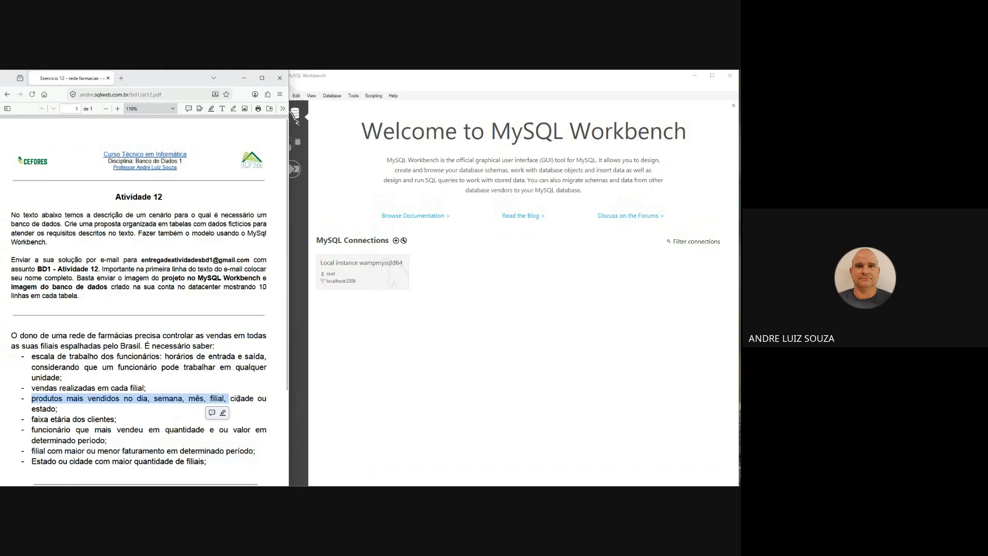
{"action": "double_click", "coordinate": [238, 399]}
{"action": "mouse_move", "coordinate": [36, 409]}
{"action": "left_mouse_down"}
{"action": "mouse_move", "coordinate": [55, 409]}
{"action": "mouse_move", "coordinate": [47, 419]}
{"action": "mouse_move", "coordinate": [114, 419]}
{"action": "left_mouse_up"}
{"action": "left_click", "coordinate": [79, 417]}
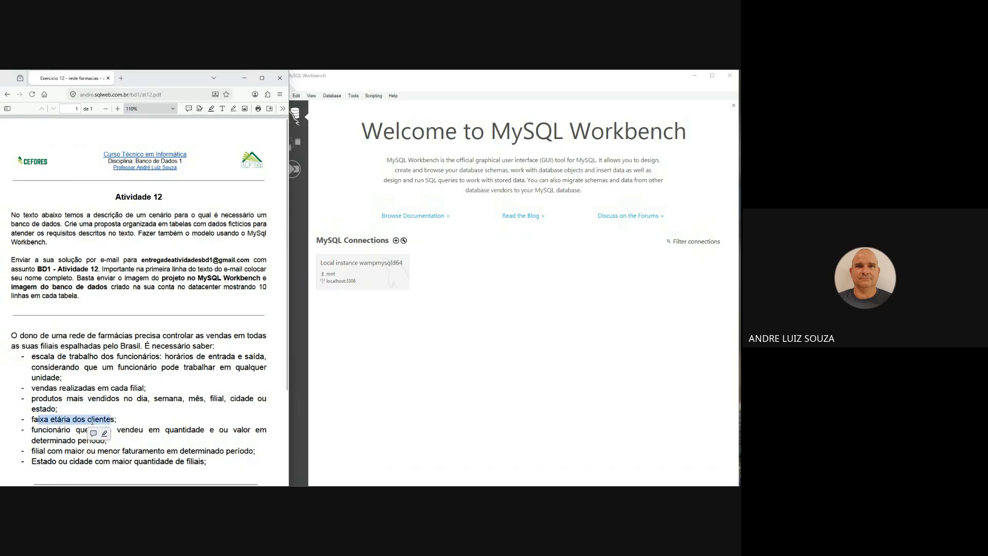
{"action": "left_click", "coordinate": [35, 428]}
{"action": "left_click_drag", "start_coordinate": [42, 430], "coordinate": [214, 430]}
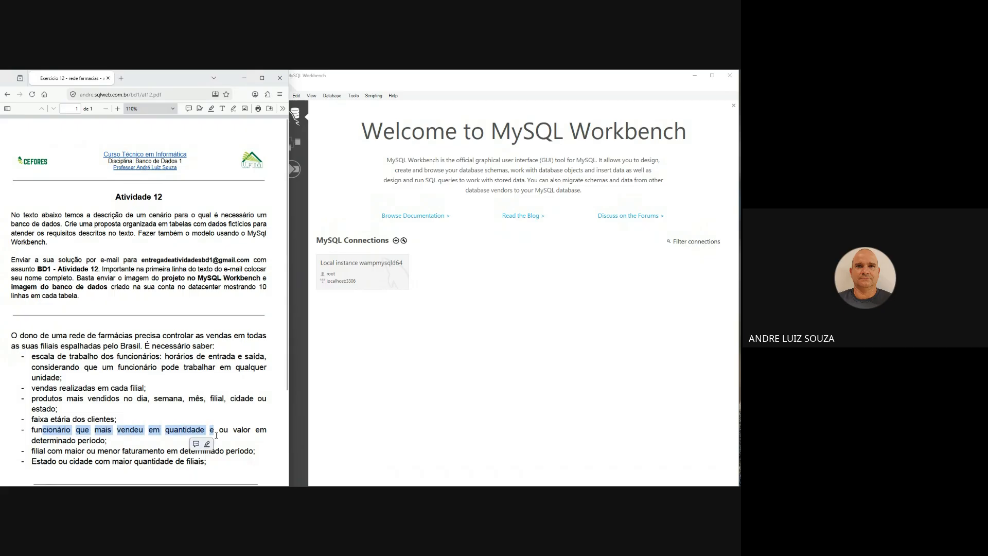
{"action": "left_click_drag", "start_coordinate": [32, 452], "coordinate": [108, 444]}
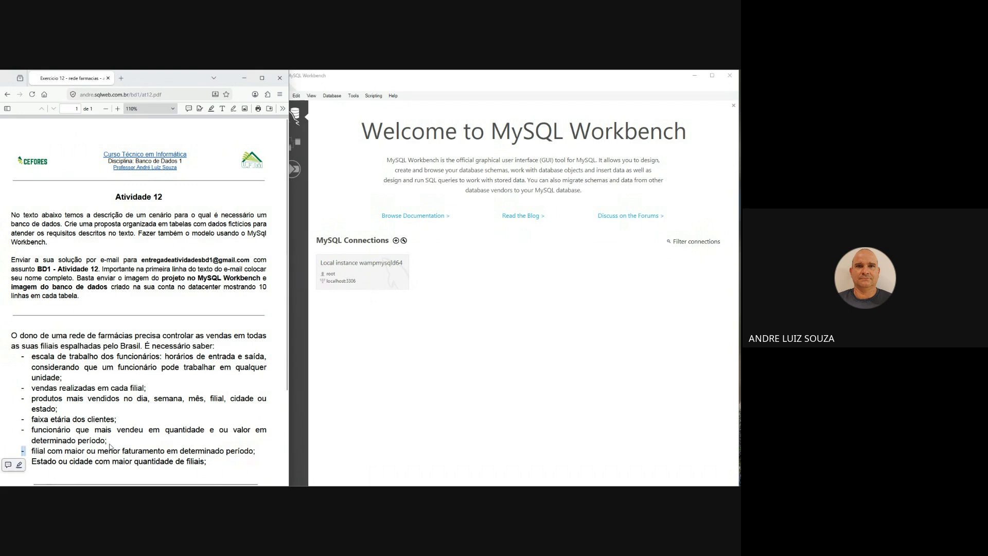
{"action": "left_click", "coordinate": [55, 452]}
- Switch to MySQL Workbench and create a new model
{"action": "left_click", "coordinate": [568, 172]}
{"action": "left_click", "coordinate": [283, 96]}
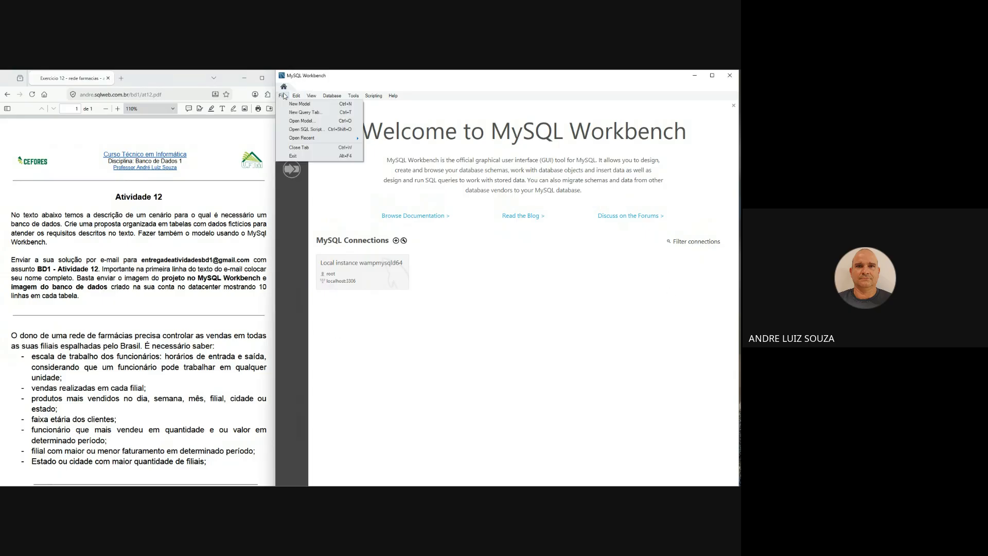
{"action": "left_click", "coordinate": [320, 103]}
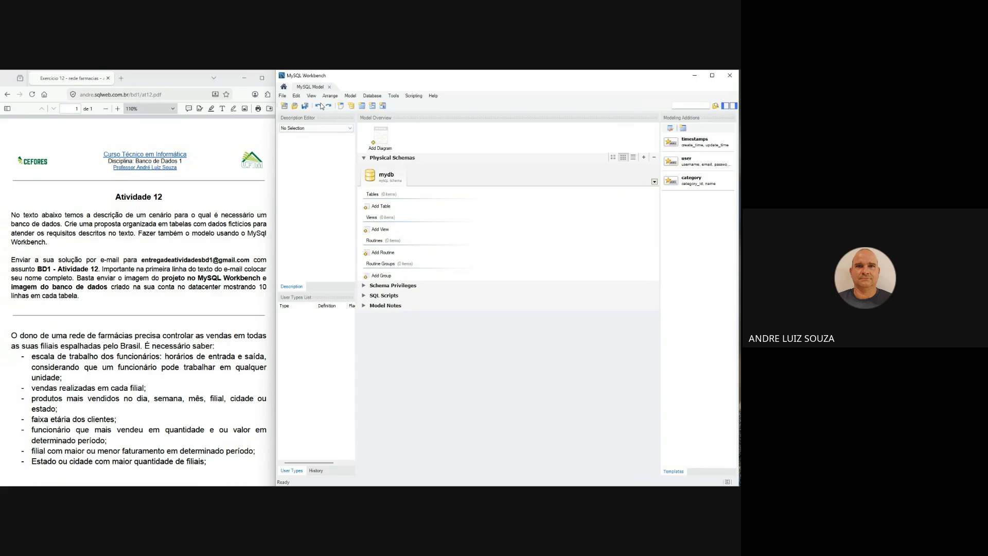
- Examine the Defaults page of the Model Options, including its use of global settings, and leave without saving changes
{"action": "left_click", "coordinate": [349, 97]}
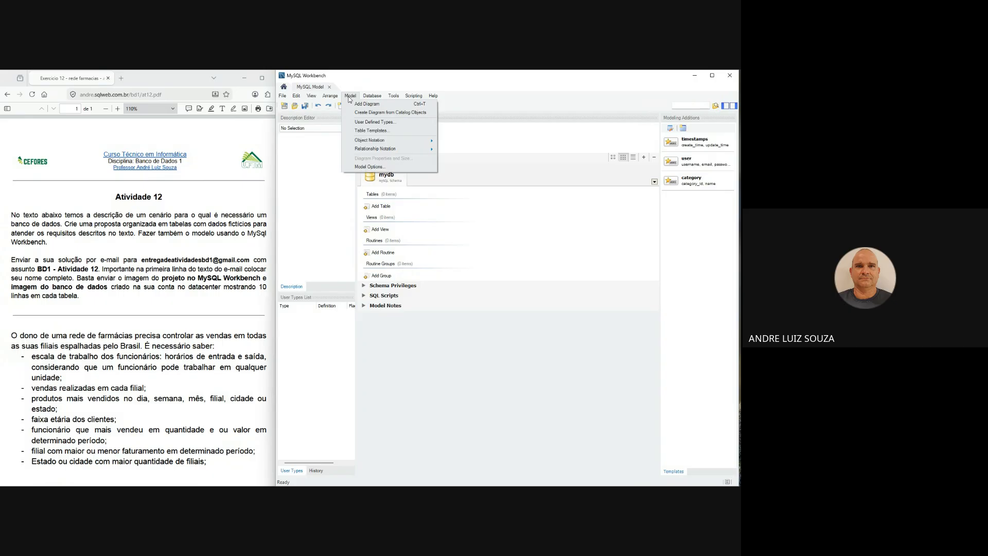
{"action": "left_click", "coordinate": [350, 96]}
{"action": "left_click", "coordinate": [365, 98]}
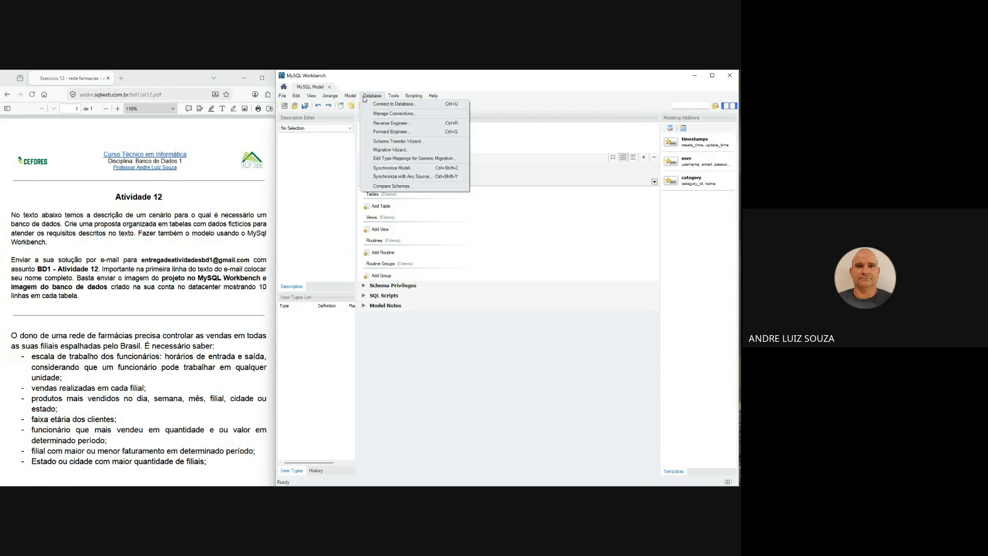
{"action": "mouse_move", "coordinate": [350, 98]}
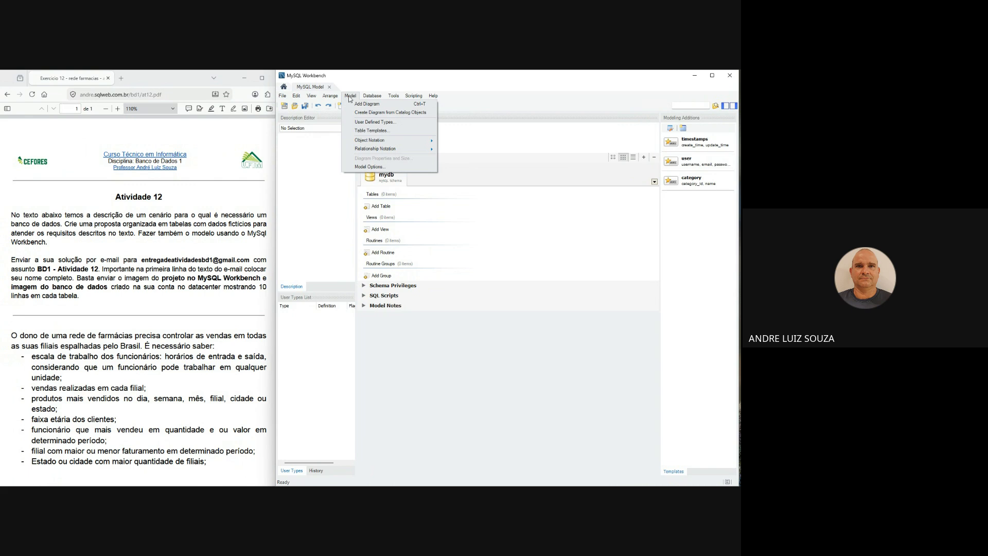
{"action": "left_click", "coordinate": [371, 167]}
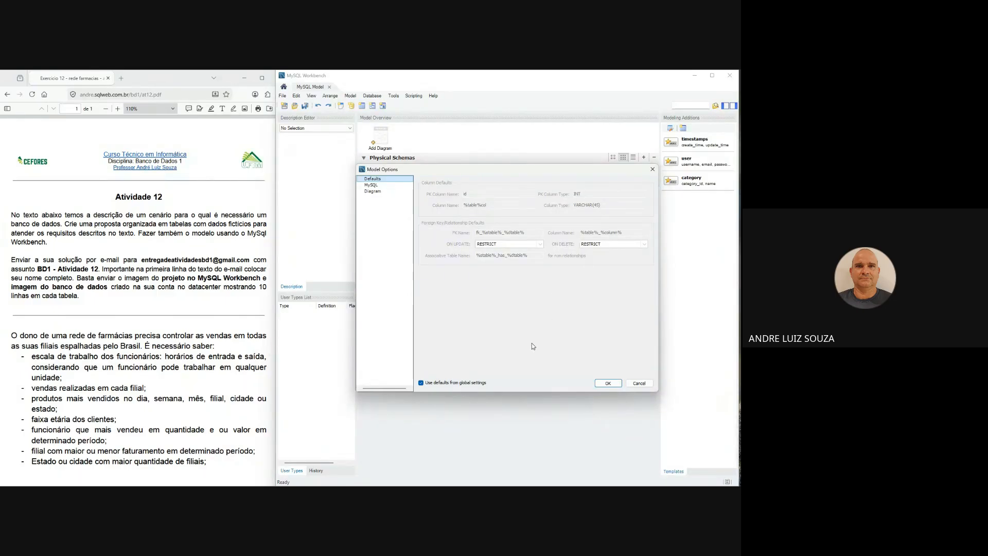
{"action": "left_click", "coordinate": [450, 386]}
{"action": "left_click", "coordinate": [450, 386]}
{"action": "left_click", "coordinate": [451, 386]}
{"action": "left_click", "coordinate": [635, 385]}
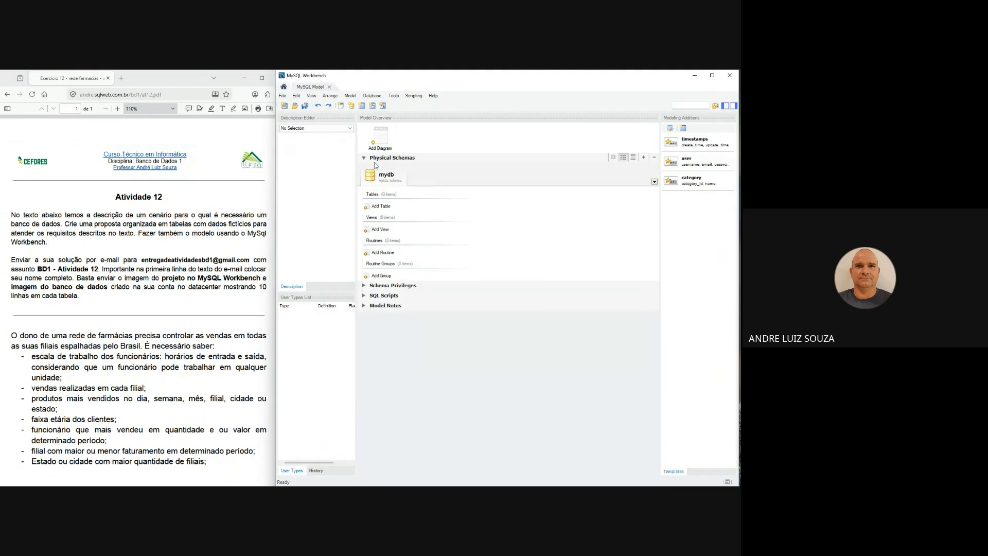
- Examine the foreign key ON UPDATE and ON DELETE settings in the Modeling Defaults of the Workbench Preferences
{"action": "left_click", "coordinate": [297, 97]}
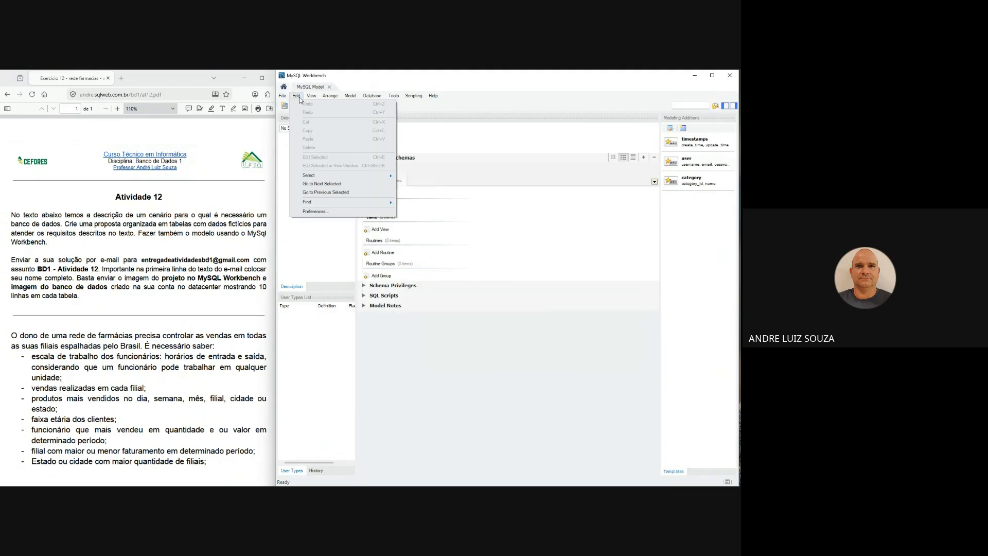
{"action": "left_click", "coordinate": [338, 214]}
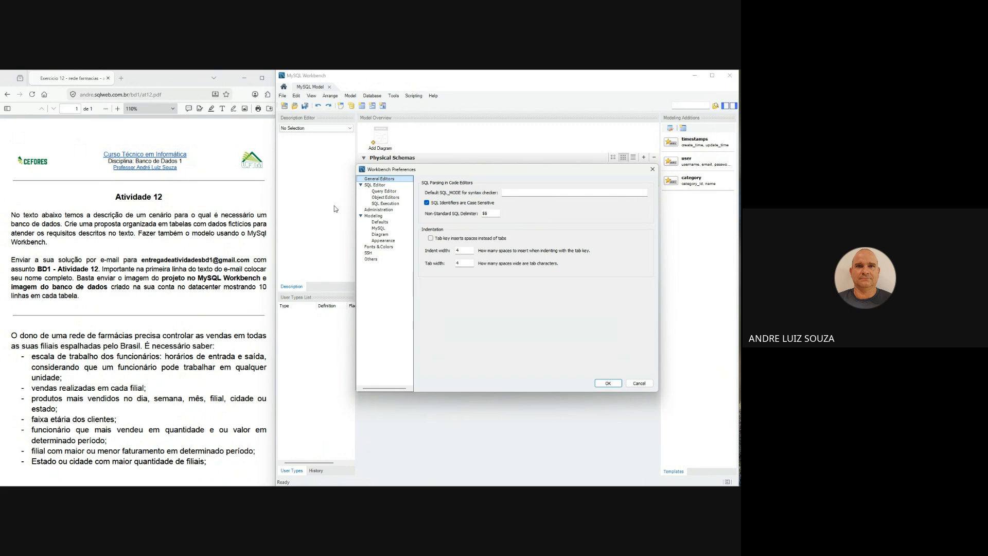
{"action": "left_click", "coordinate": [380, 223]}
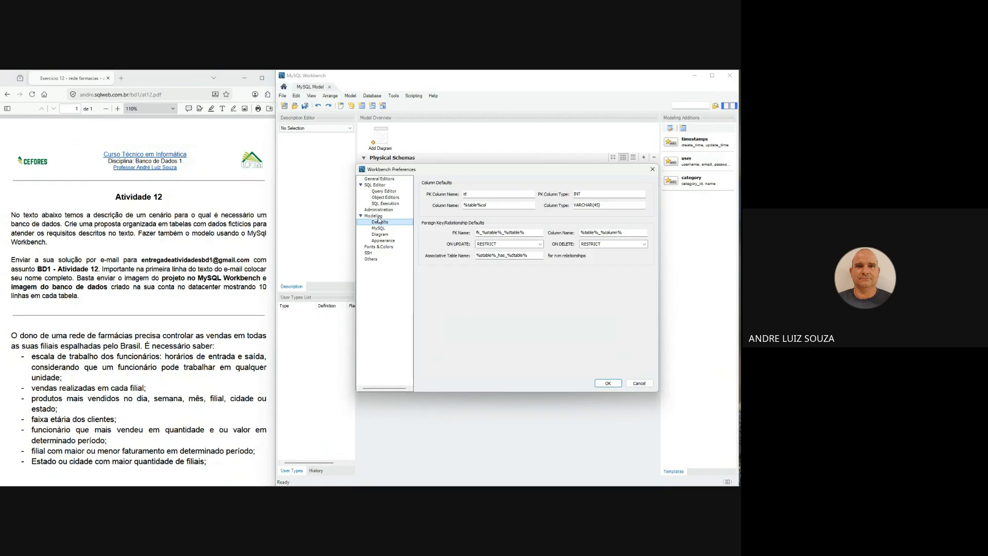
{"action": "left_click", "coordinate": [496, 244]}
{"action": "left_click", "coordinate": [495, 245]}
{"action": "left_click", "coordinate": [496, 244]}
{"action": "left_click", "coordinate": [496, 245]}
{"action": "left_click", "coordinate": [601, 244]}
{"action": "left_click", "coordinate": [601, 244]}
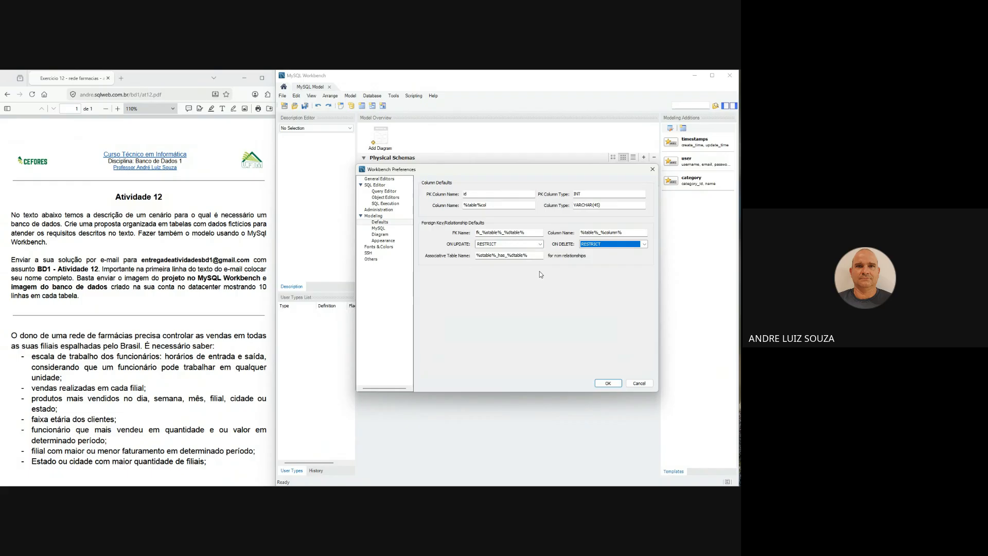
- Examine the default names and types for primary key and regular columns, and leave the preferences without saving changes
{"action": "left_click", "coordinate": [479, 194]}
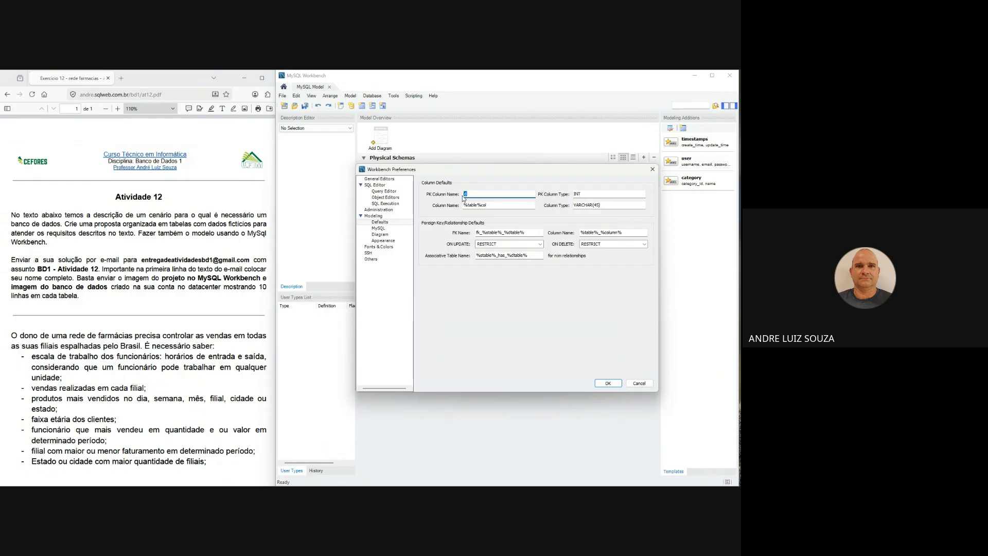
{"action": "double_click", "coordinate": [481, 194]}
{"action": "key", "text": "Tab"}
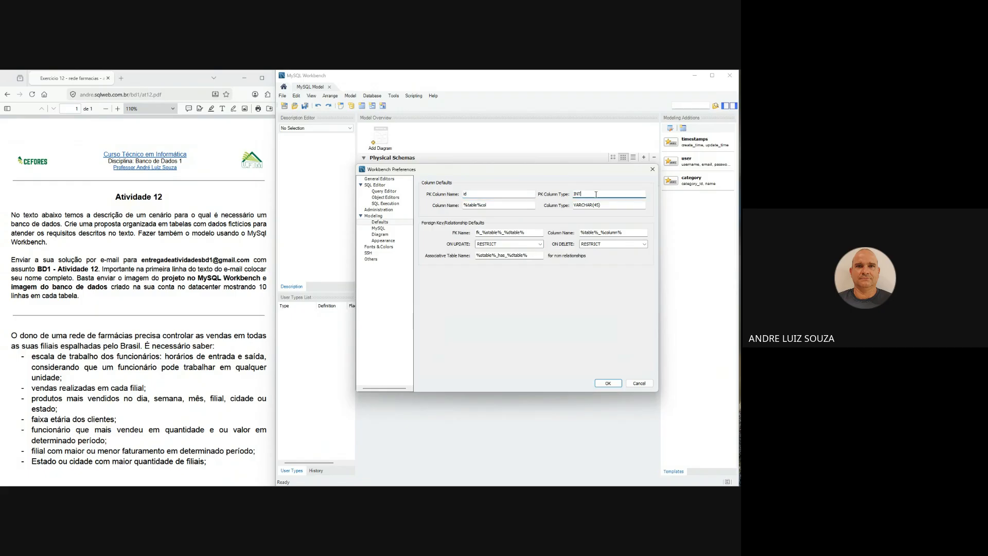
{"action": "left_click", "coordinate": [577, 195]}
{"action": "left_click", "coordinate": [509, 205]}
{"action": "double_click", "coordinate": [502, 204]}
{"action": "left_click_drag", "start_coordinate": [602, 206], "coordinate": [570, 205]}
{"action": "left_click", "coordinate": [639, 384]}
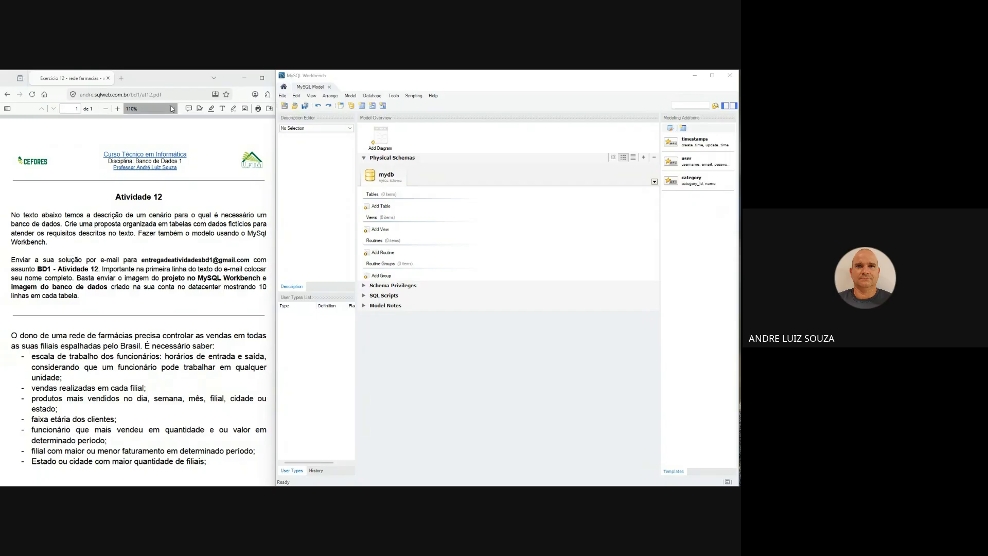
- Add an EER diagram to the model and hide both side panels to enlarge the canvas
{"action": "double_click", "coordinate": [379, 137]}
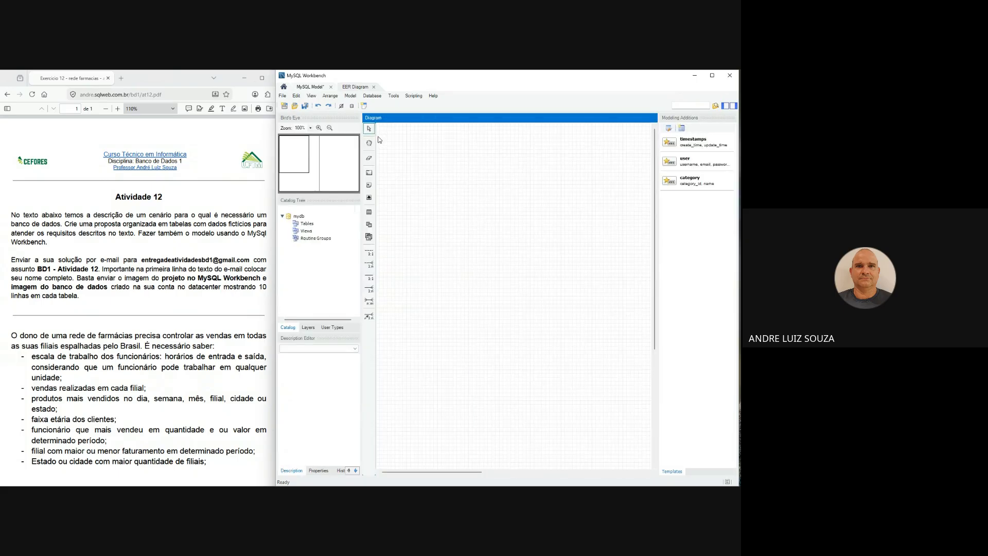
{"action": "left_click", "coordinate": [734, 106]}
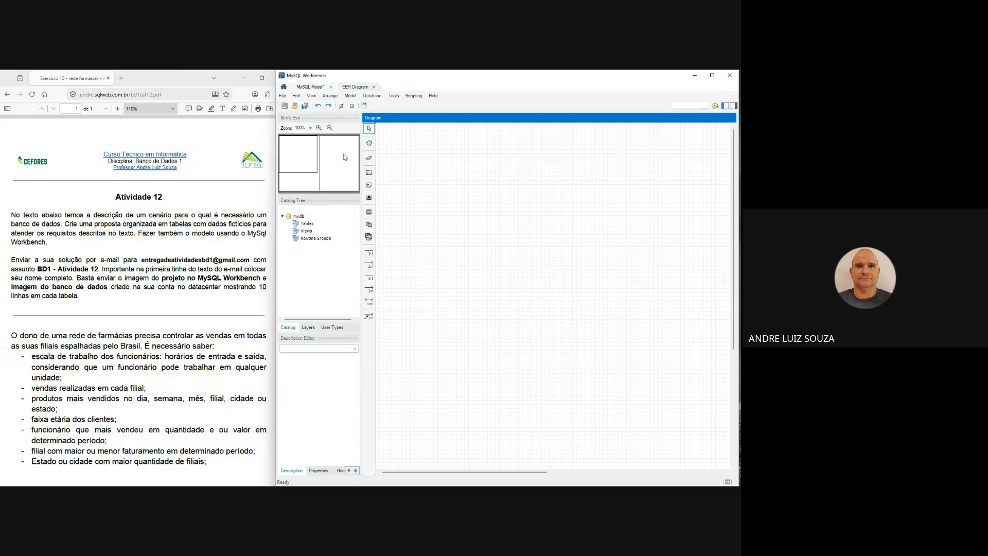
{"action": "left_click", "coordinate": [319, 129]}
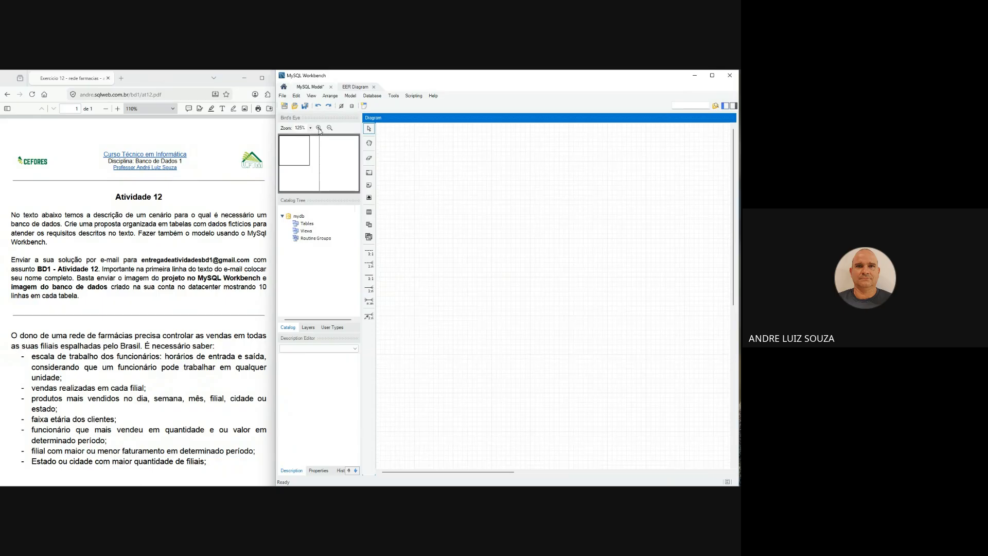
{"action": "left_click", "coordinate": [725, 106]}
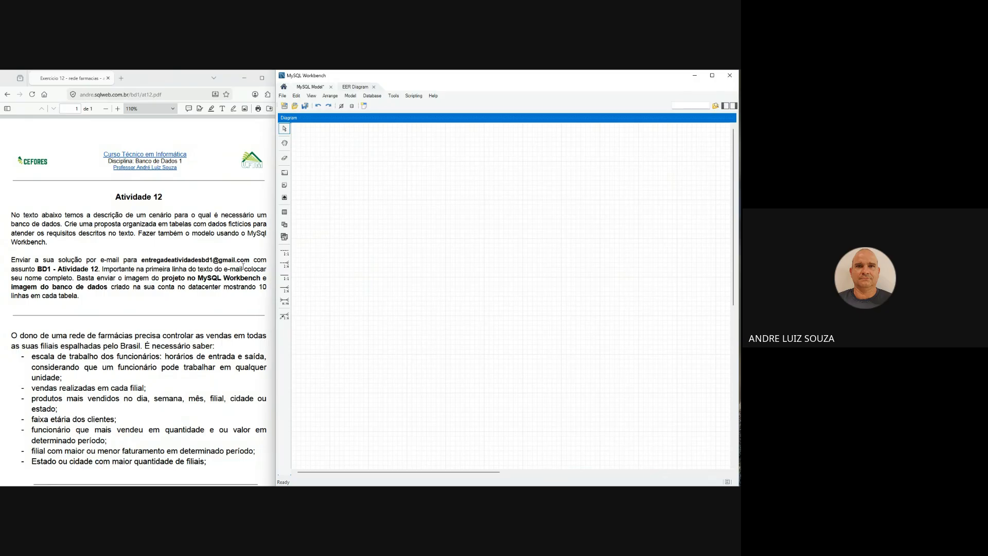
- Place a new table in the upper-left area of the diagram and name it filiais
{"action": "left_click_drag", "start_coordinate": [41, 345], "coordinate": [68, 346]}
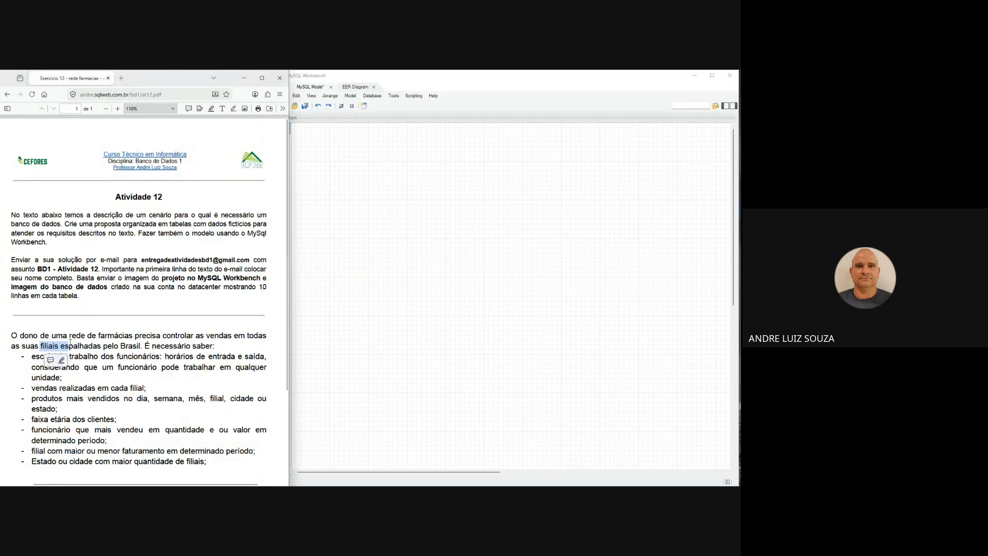
{"action": "left_click", "coordinate": [436, 189]}
{"action": "left_click", "coordinate": [285, 212]}
{"action": "left_click", "coordinate": [333, 203]}
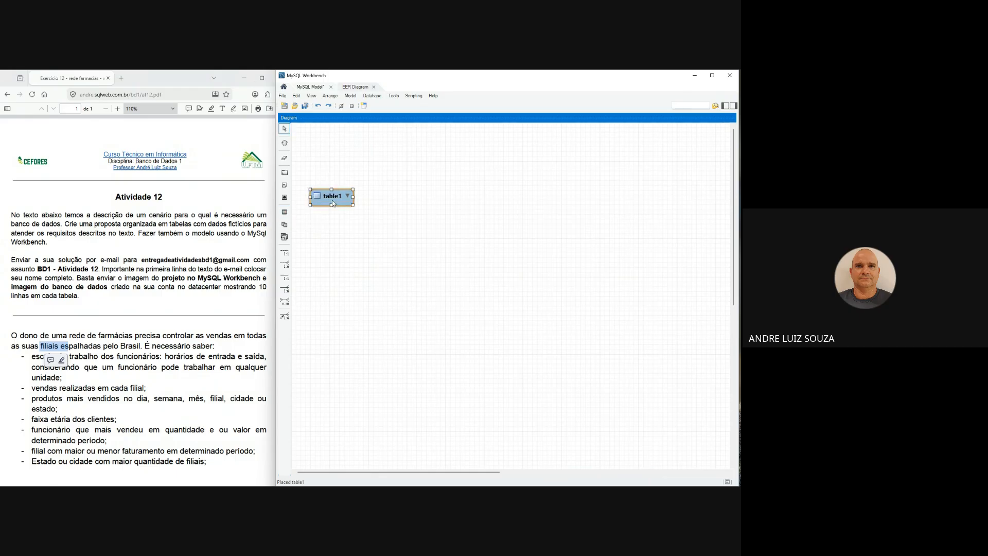
{"action": "double_click", "coordinate": [333, 203]}
{"action": "type", "text": "filiais"}
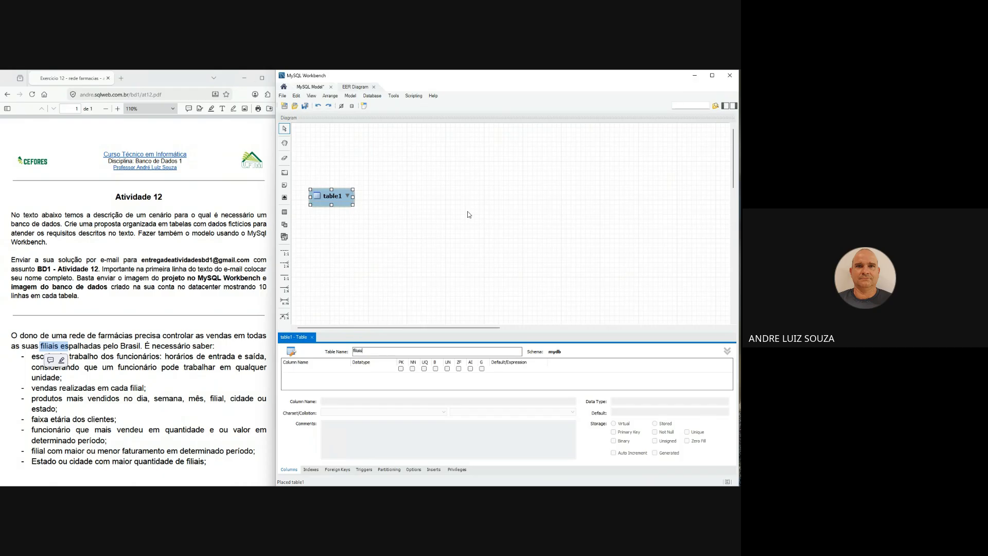
- Add an INT primary key column id to filiais with not null, auto increment and unsigned, and close the table editor
{"action": "left_click", "coordinate": [402, 373]}
{"action": "left_click", "coordinate": [401, 368]}
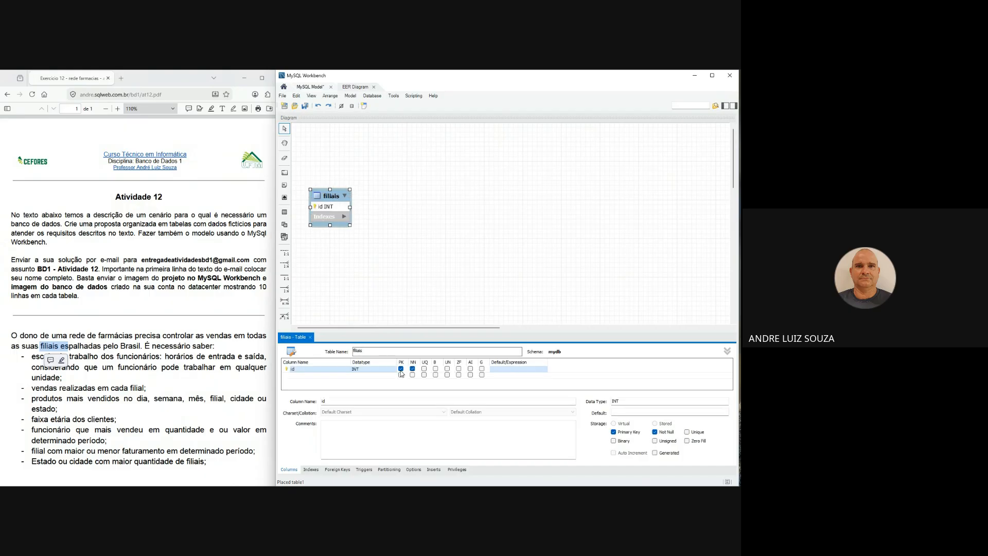
{"action": "left_click", "coordinate": [470, 368]}
{"action": "left_click", "coordinate": [447, 369]}
{"action": "left_click", "coordinate": [310, 337]}
{"action": "left_click", "coordinate": [311, 338]}
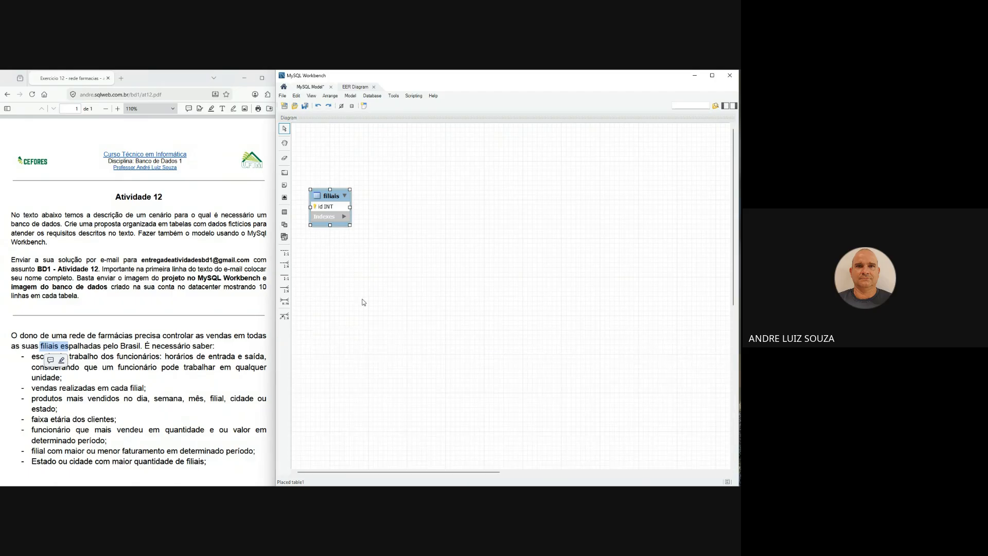
{"action": "left_click", "coordinate": [364, 302]}
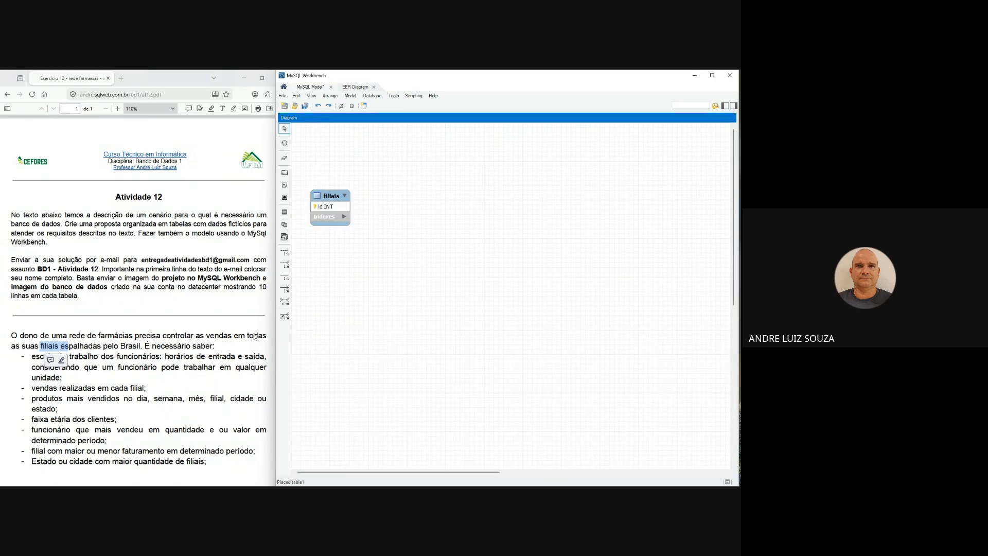
- Review the assignment text on branches spread across Brasil and the state or city with the most branches, and return to the diagram
{"action": "left_click", "coordinate": [73, 346]}
{"action": "left_click_drag", "start_coordinate": [73, 346], "coordinate": [141, 344]}
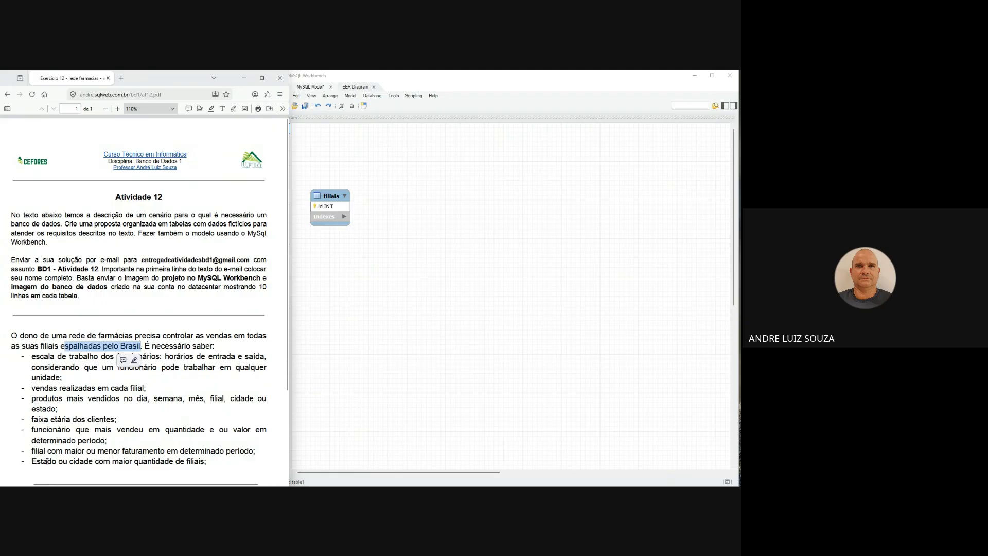
{"action": "left_click_drag", "start_coordinate": [32, 462], "coordinate": [92, 462]}
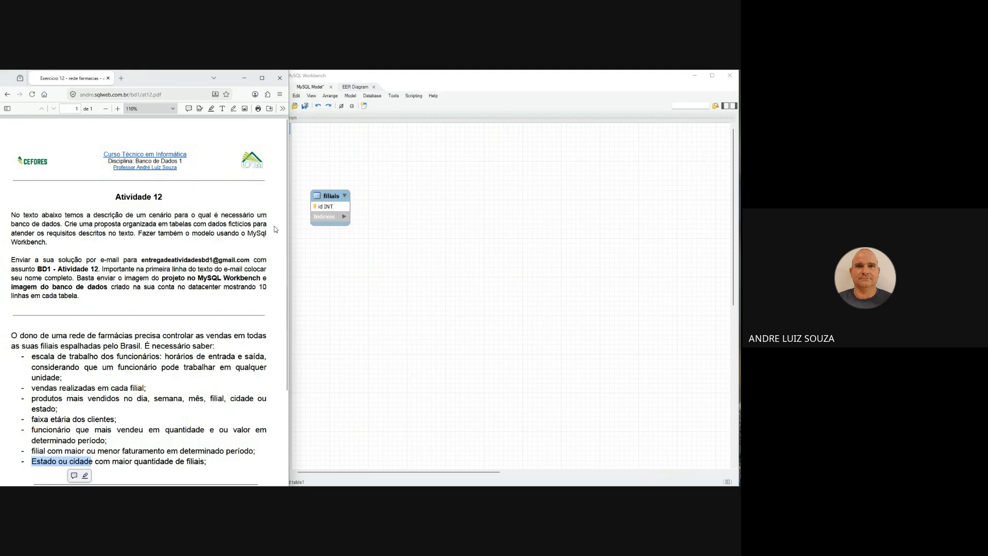
{"action": "left_click", "coordinate": [298, 183]}
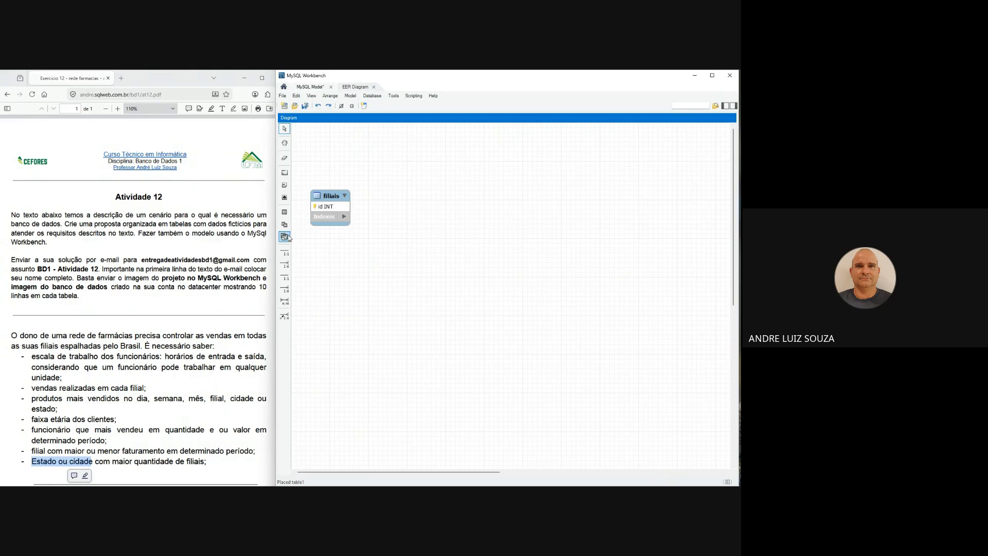
- Place a new table to the right of filiais in the diagram and name it estados
{"action": "left_click", "coordinate": [285, 215]}
{"action": "left_click", "coordinate": [443, 208]}
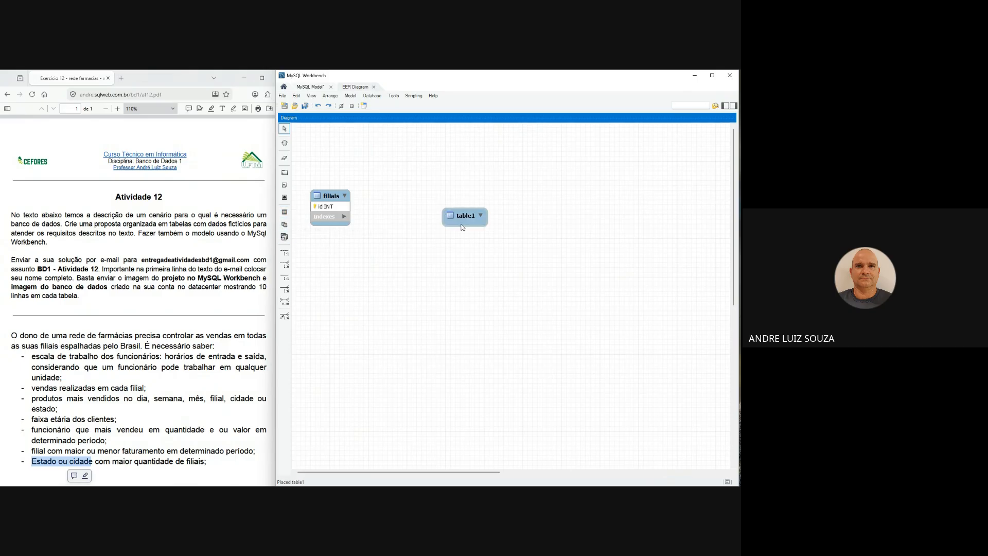
{"action": "double_click", "coordinate": [462, 222]}
{"action": "type", "text": "estados"}
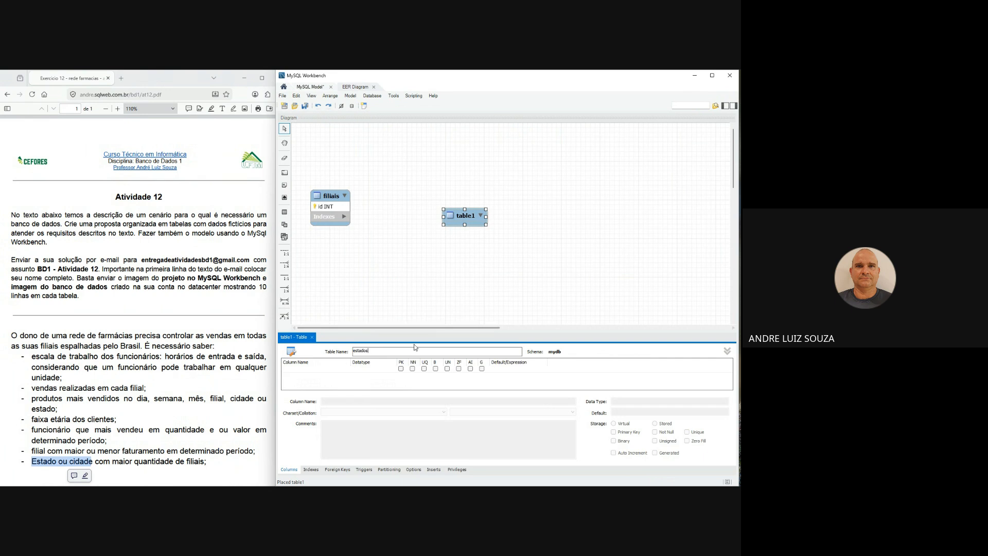
- Add a not-null primary key column sigla with data type CHAR(2) to the estados table
{"action": "left_click", "coordinate": [359, 368]}
{"action": "double_click", "coordinate": [307, 370]}
{"action": "type", "text": "sigla"}
{"action": "key", "text": "Tab"}
{"action": "type", "text": "car"}
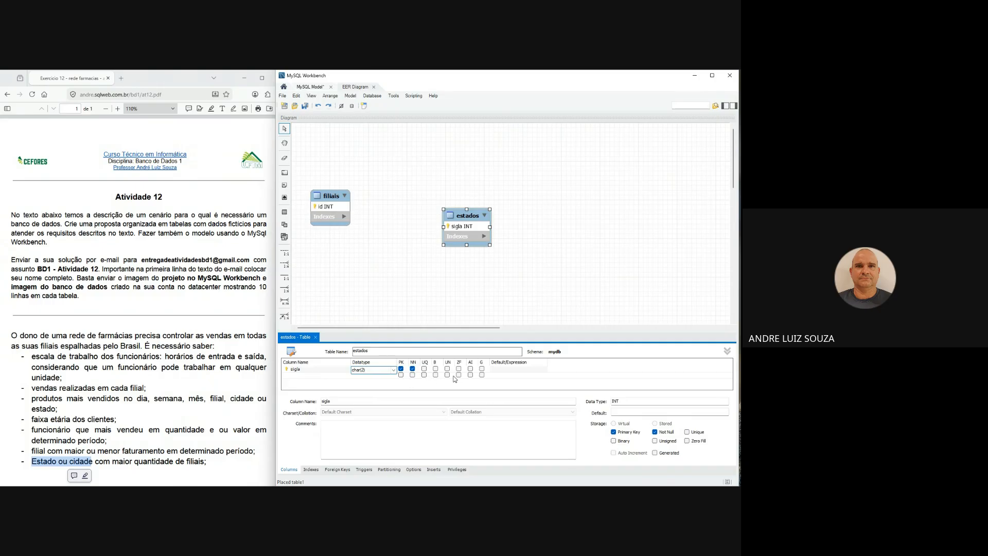
- Add a not-null VARCHAR(45) column nome to estados and close the table editor
{"action": "left_click", "coordinate": [318, 376]}
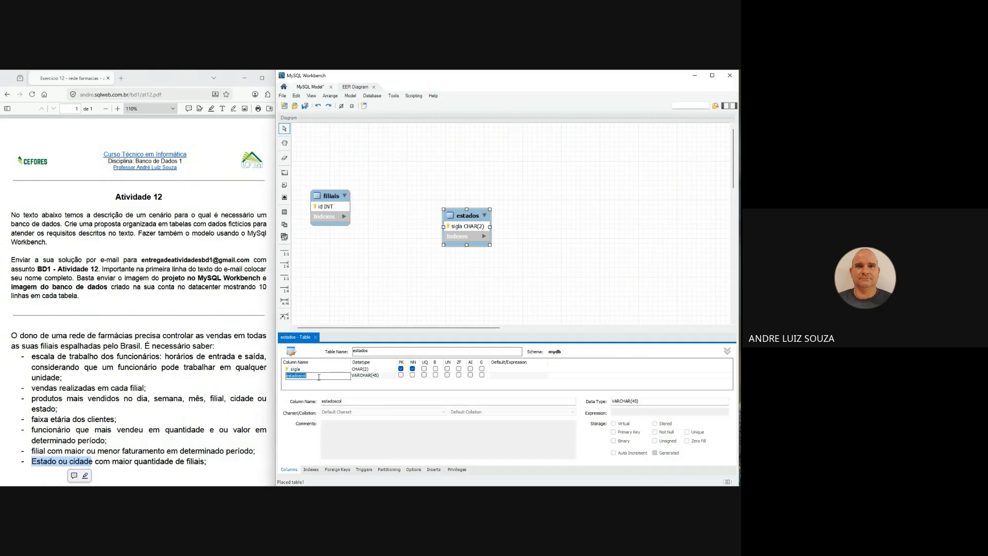
{"action": "type", "text": "nome"}
{"action": "left_click", "coordinate": [412, 375]}
{"action": "left_click", "coordinate": [419, 302]}
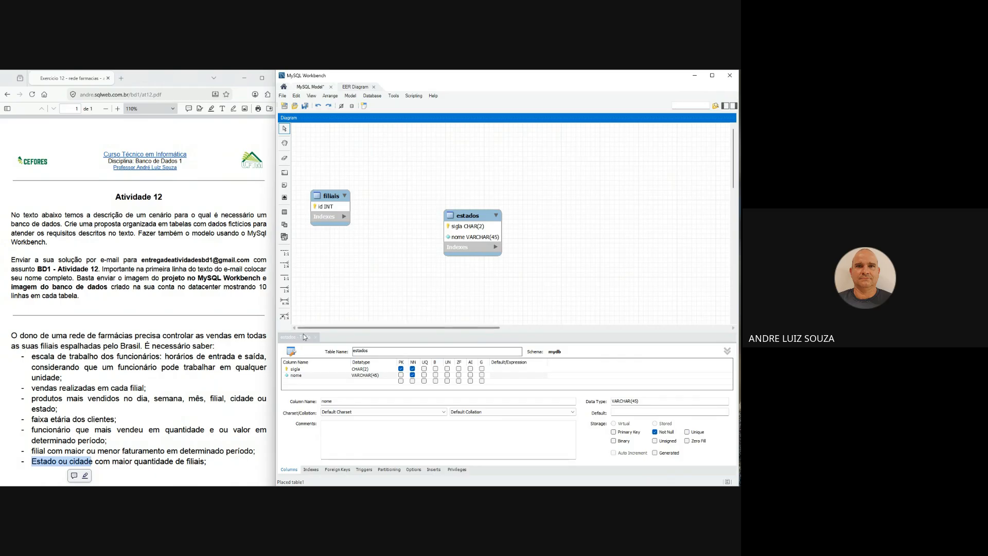
{"action": "left_click", "coordinate": [316, 338]}
- Rearrange the diagram with filiais farther right and estados in the upper-left corner of the canvas
{"action": "left_click_drag", "start_coordinate": [331, 198], "coordinate": [569, 203]}
{"action": "left_click_drag", "start_coordinate": [476, 218], "coordinate": [332, 137]}
{"action": "left_click", "coordinate": [346, 217]}
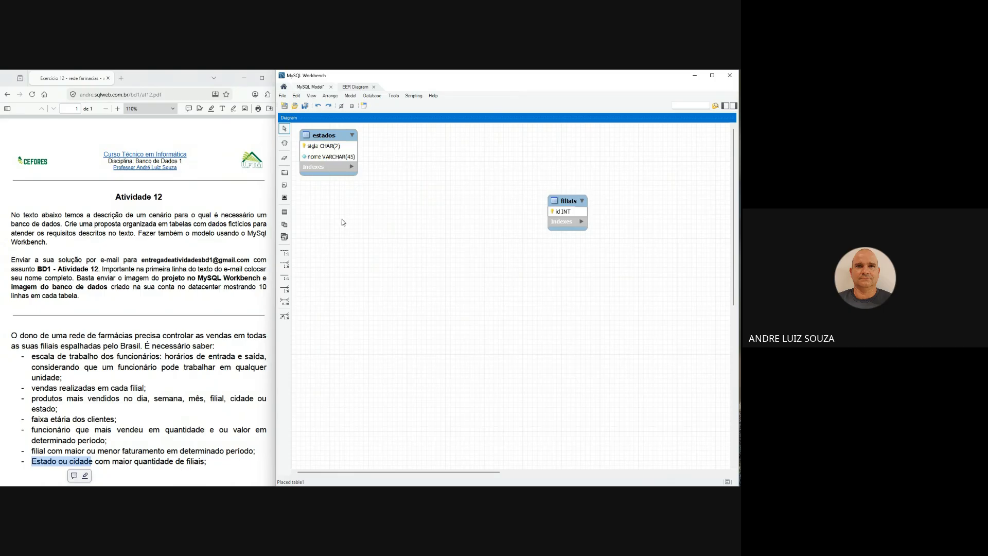
- Place a new table below estados and name it cidades
{"action": "left_click", "coordinate": [284, 211]}
{"action": "left_click", "coordinate": [357, 239]}
{"action": "double_click", "coordinate": [356, 239]}
{"action": "type", "text": "dades"}
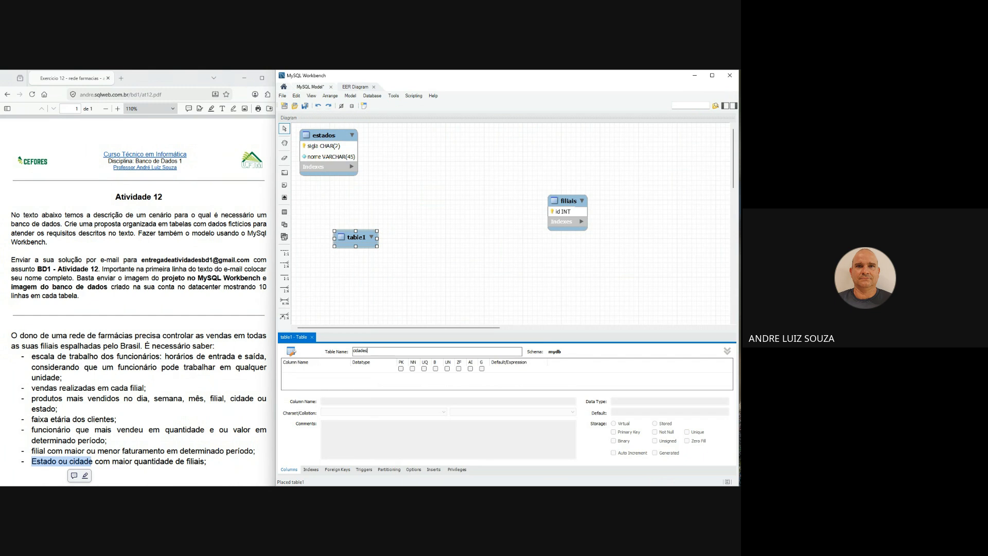
- Add an INT primary key column id to cidades with not null, unsigned and auto increment
{"action": "left_click", "coordinate": [401, 369]}
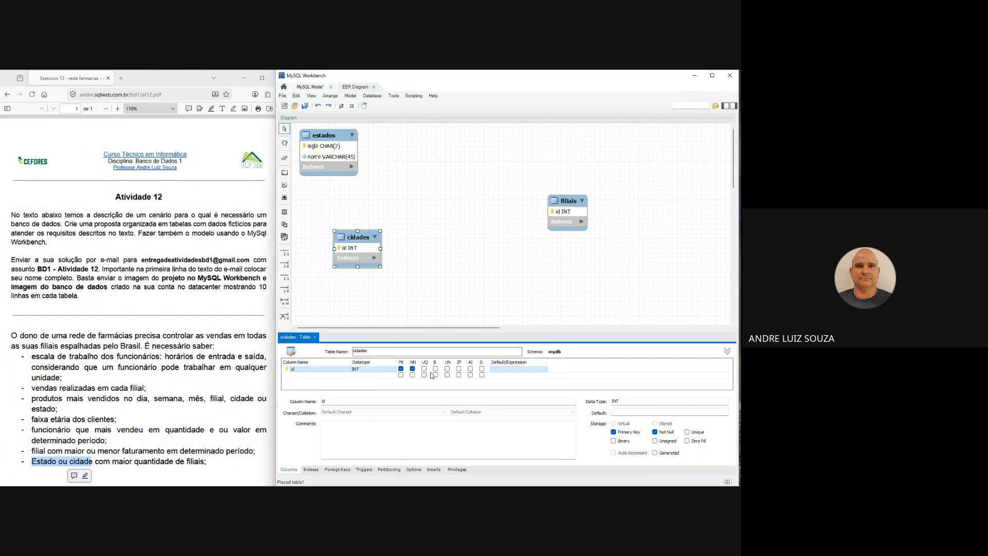
{"action": "left_click", "coordinate": [447, 368]}
{"action": "left_click", "coordinate": [471, 368]}
- Add a not-null VARCHAR(45) column nome to cidades and close the table editor
{"action": "left_click", "coordinate": [368, 379]}
{"action": "type", "text": "no"}
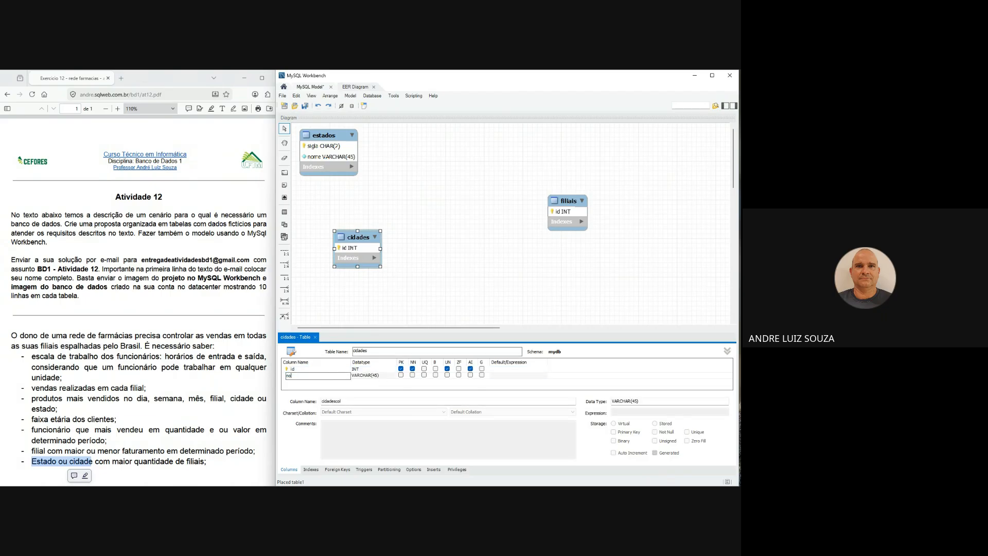
{"action": "type", "text": "me"}
{"action": "left_click", "coordinate": [412, 374]}
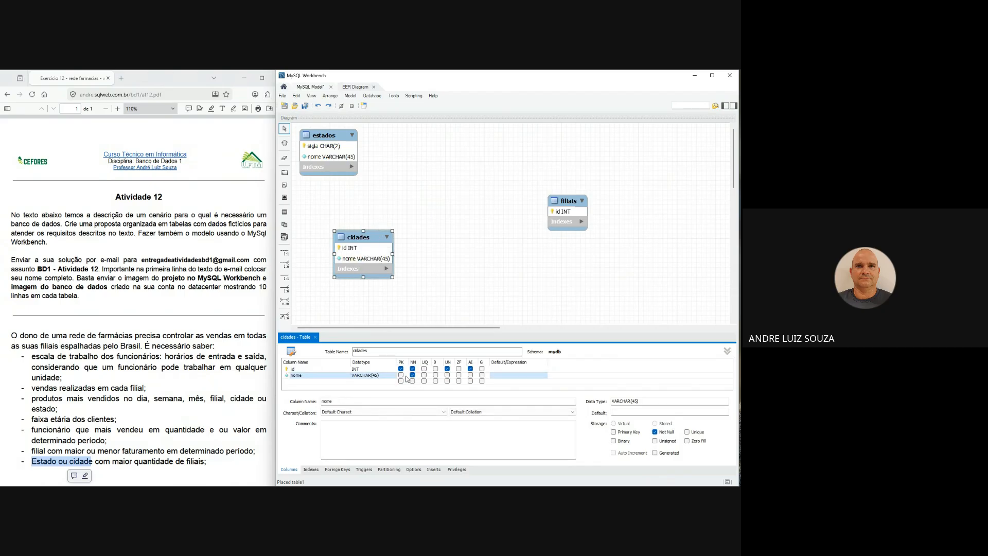
{"action": "left_click", "coordinate": [315, 337]}
- Create a one-to-many non-identifying relationship from cidades to estados and align cidades directly beneath estados
{"action": "left_click_drag", "start_coordinate": [378, 237], "coordinate": [344, 216]}
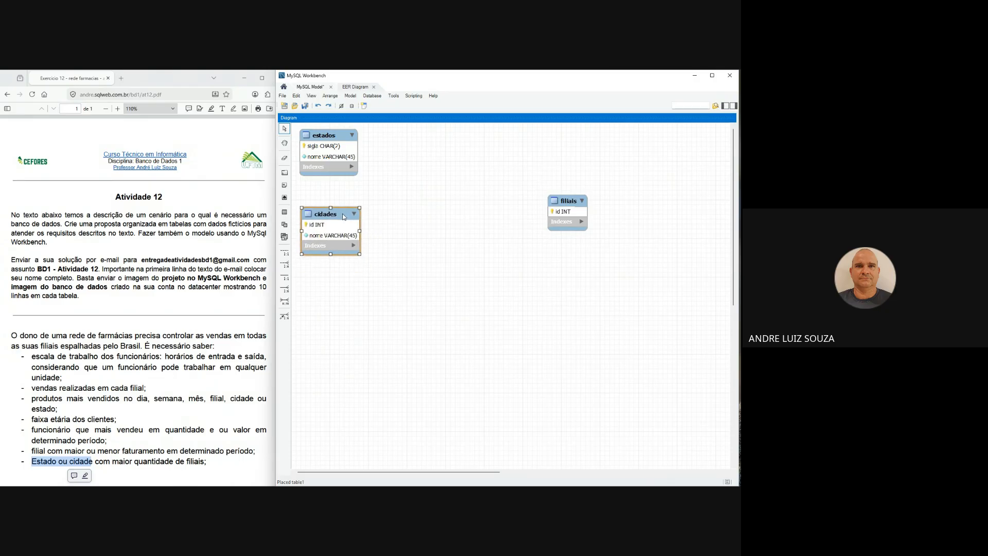
{"action": "left_click", "coordinate": [284, 264]}
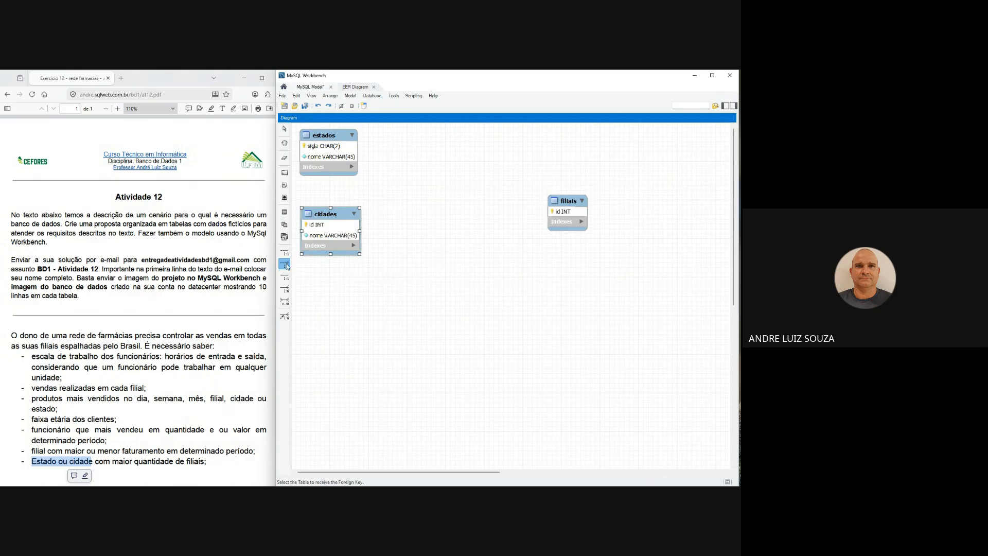
{"action": "left_click", "coordinate": [331, 236]}
{"action": "left_click", "coordinate": [346, 155]}
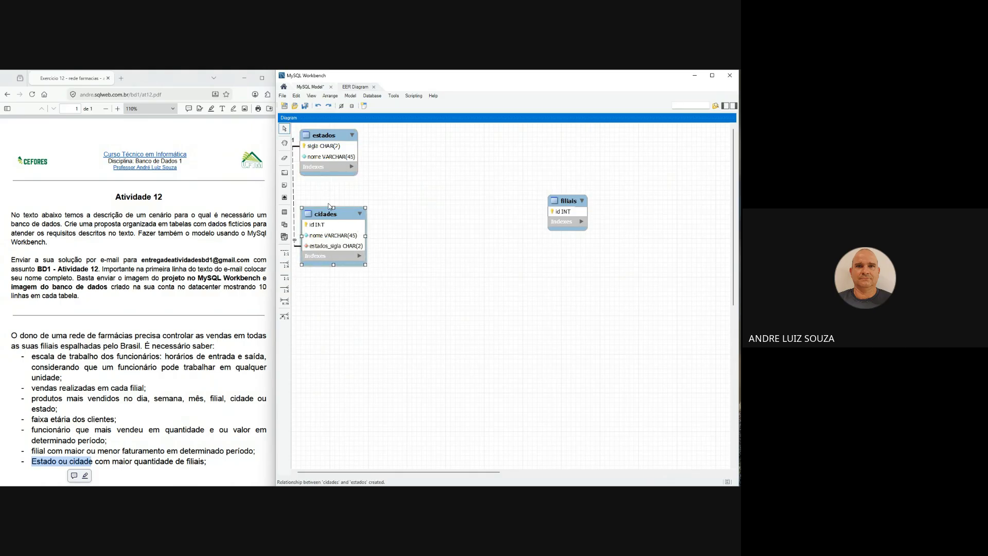
{"action": "left_click_drag", "start_coordinate": [330, 143], "coordinate": [338, 143]}
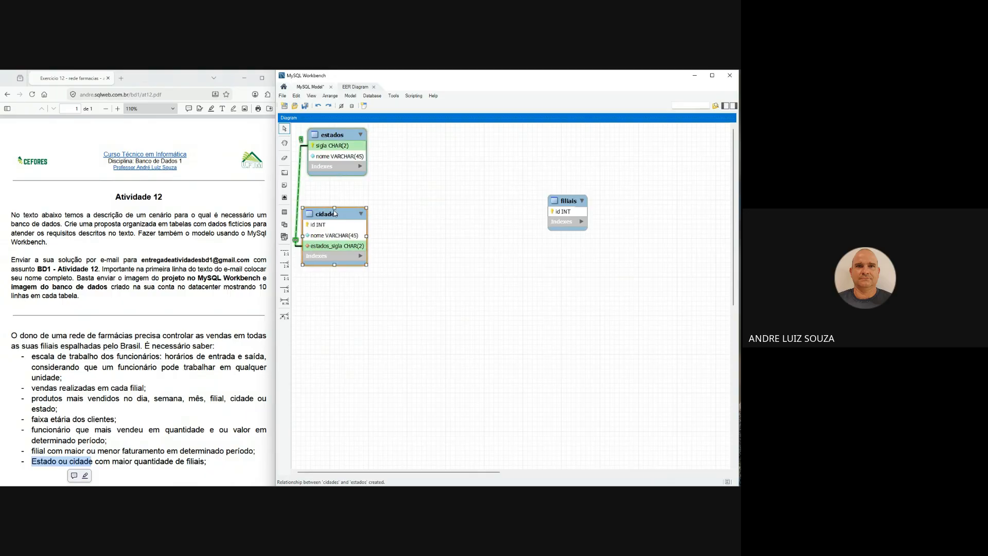
{"action": "left_click_drag", "start_coordinate": [334, 213], "coordinate": [337, 204]}
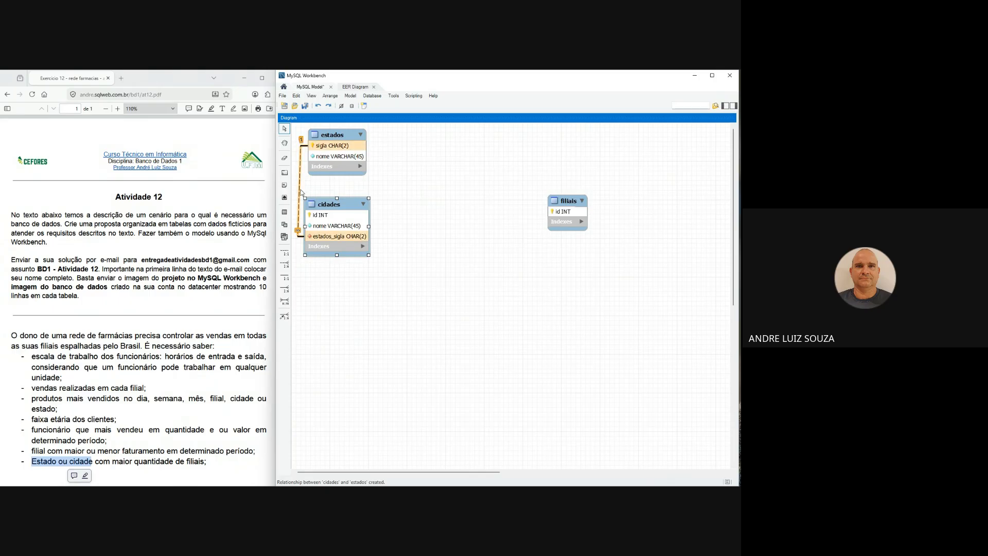
- Inspect the caption settings of the relationship between cidades and estados and close its editor
{"action": "double_click", "coordinate": [302, 193]}
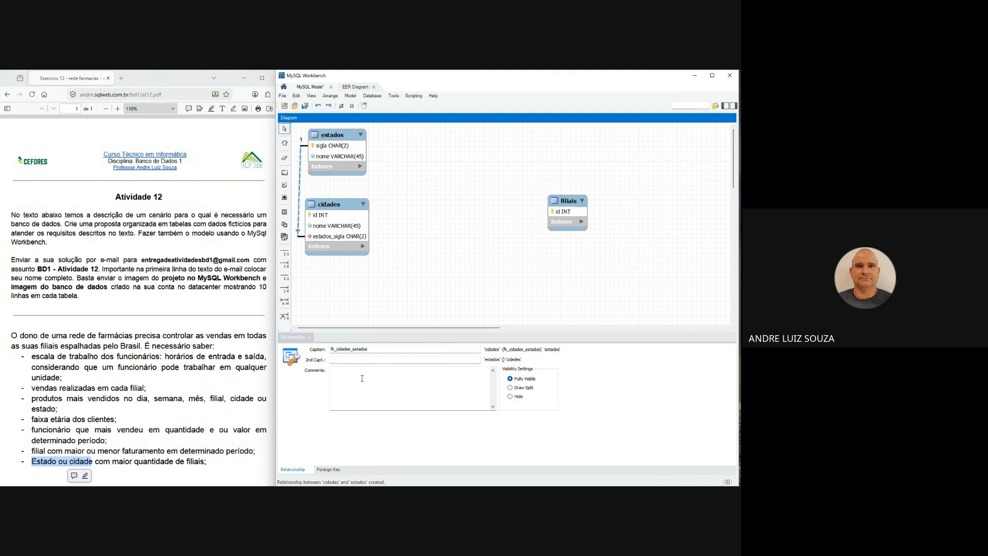
{"action": "left_click", "coordinate": [345, 359]}
{"action": "left_click_drag", "start_coordinate": [369, 349], "coordinate": [337, 349]}
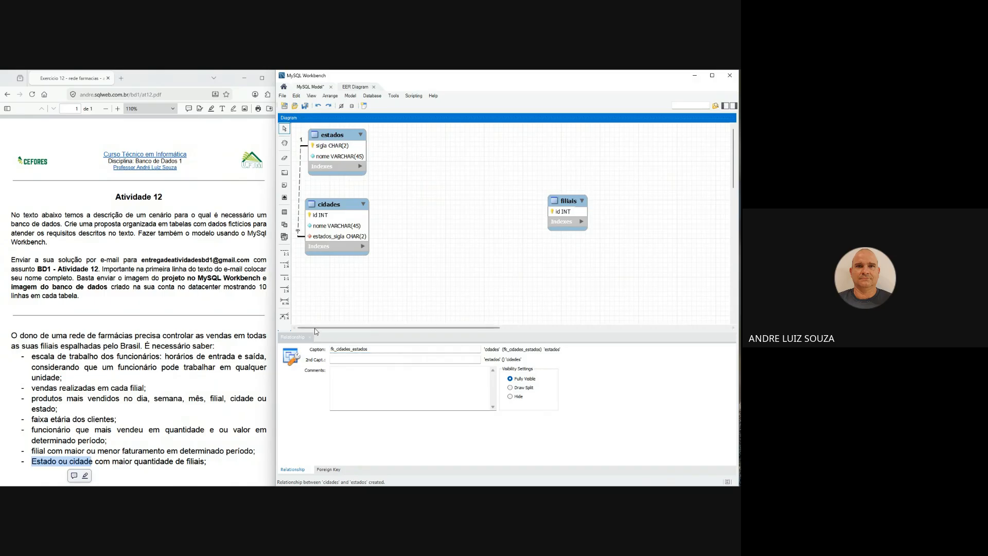
{"action": "left_click", "coordinate": [309, 341]}
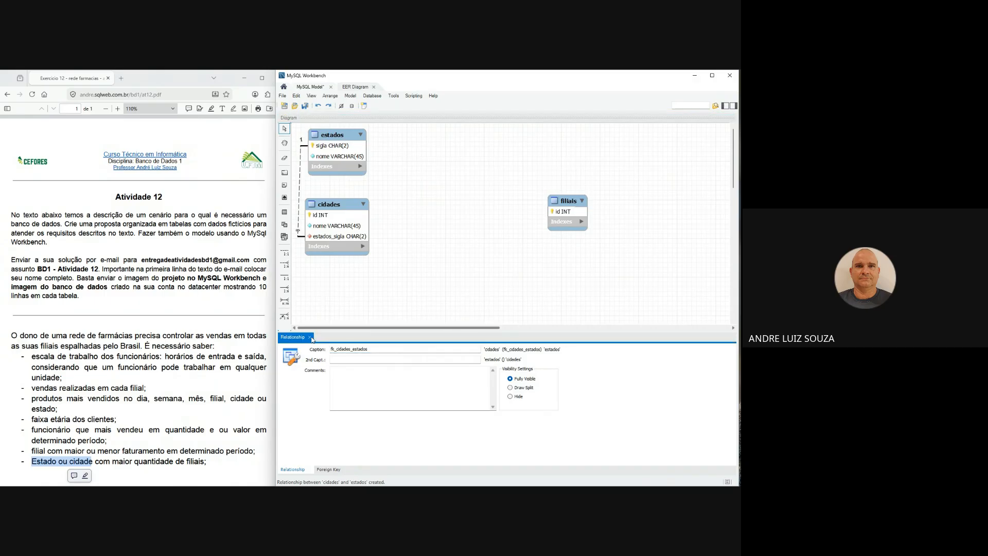
{"action": "left_click", "coordinate": [309, 337]}
{"action": "left_click", "coordinate": [313, 299]}
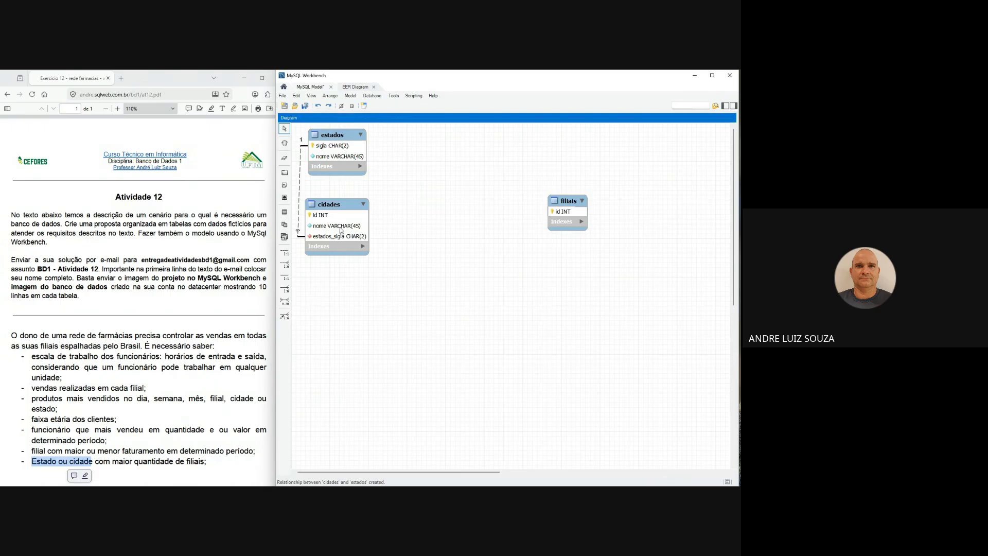
- Rename the foreign key column estados_sigla in cidades to estado and move the table closer beneath estados
{"action": "double_click", "coordinate": [338, 207]}
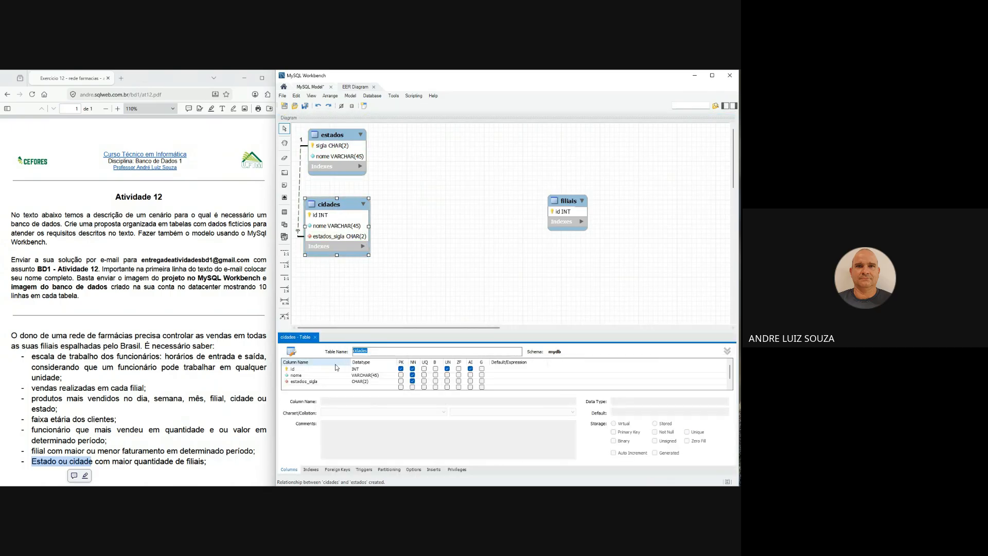
{"action": "left_click", "coordinate": [324, 382]}
{"action": "left_click", "coordinate": [325, 382]}
{"action": "left_click", "coordinate": [344, 382]}
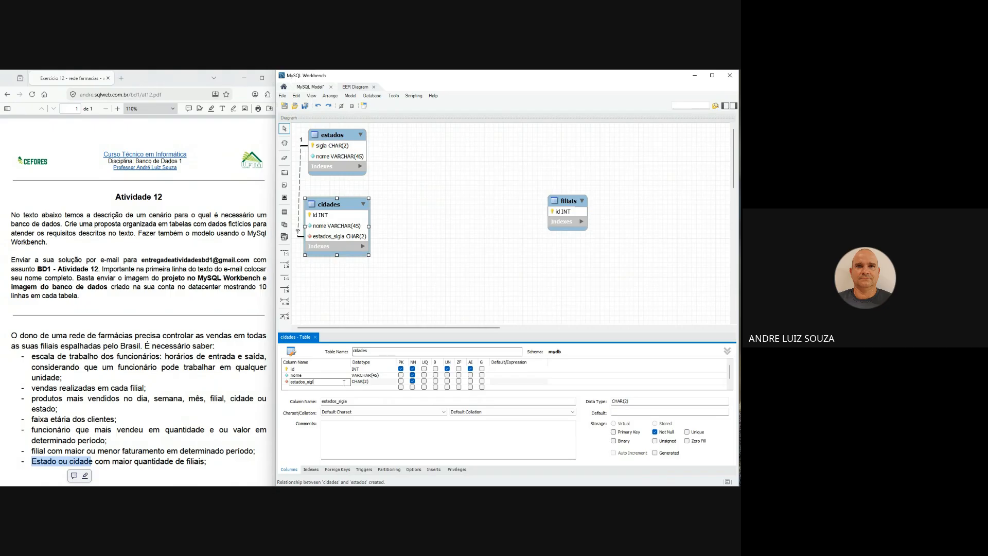
{"action": "left_click", "coordinate": [335, 369]}
{"action": "left_click", "coordinate": [317, 336]}
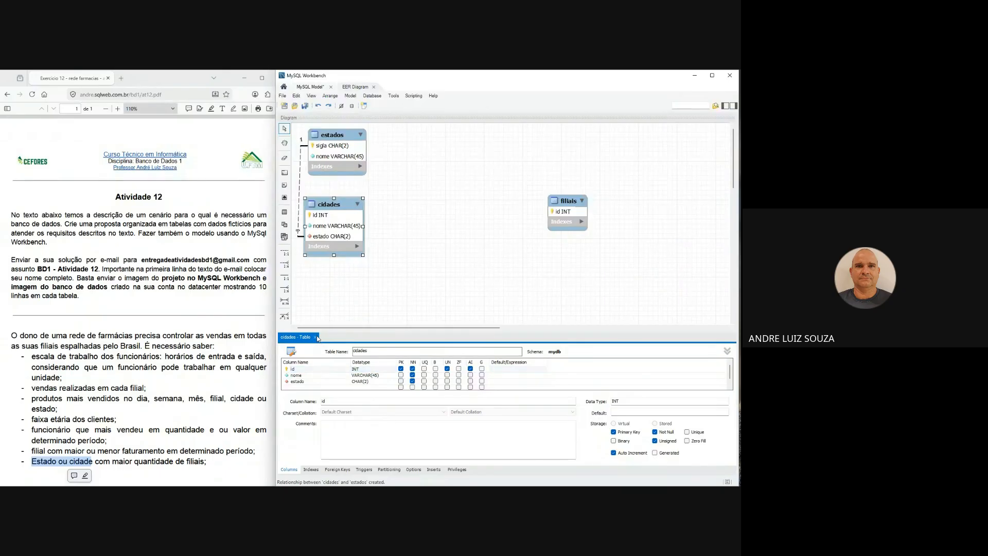
{"action": "left_click", "coordinate": [317, 338]}
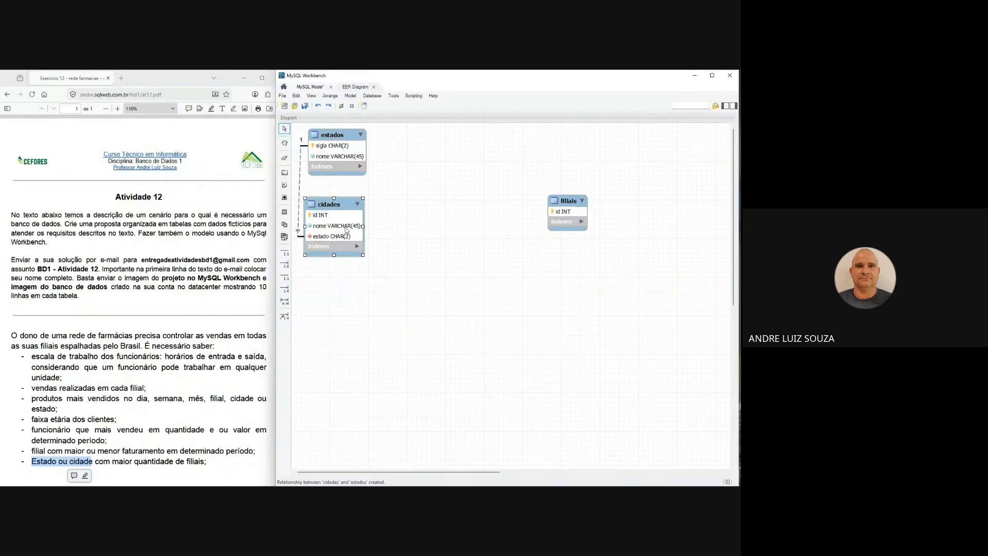
{"action": "left_click_drag", "start_coordinate": [347, 206], "coordinate": [350, 198]}
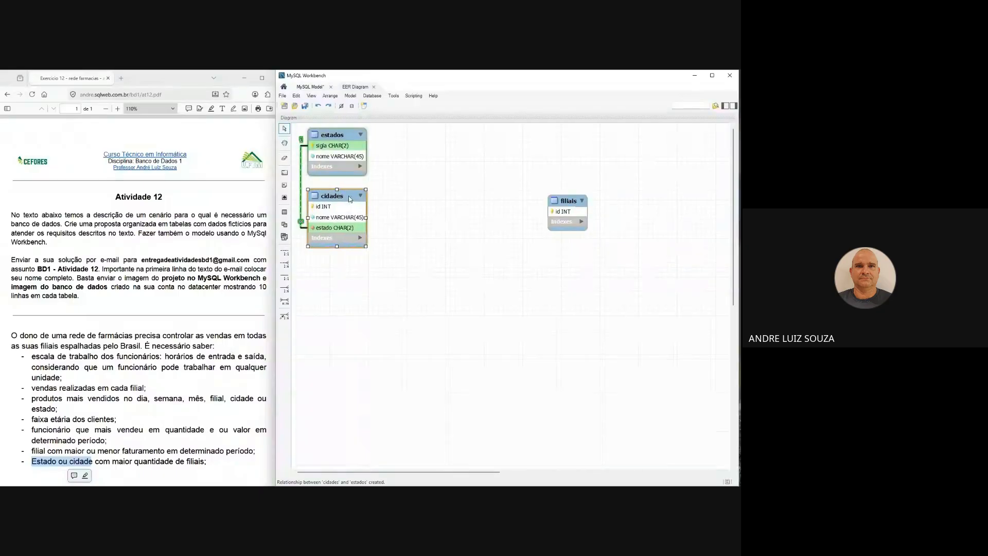
- Review the assignment requirements on the employee who sold the most and the branch with the highest or lowest revenue
{"action": "left_click", "coordinate": [185, 370]}
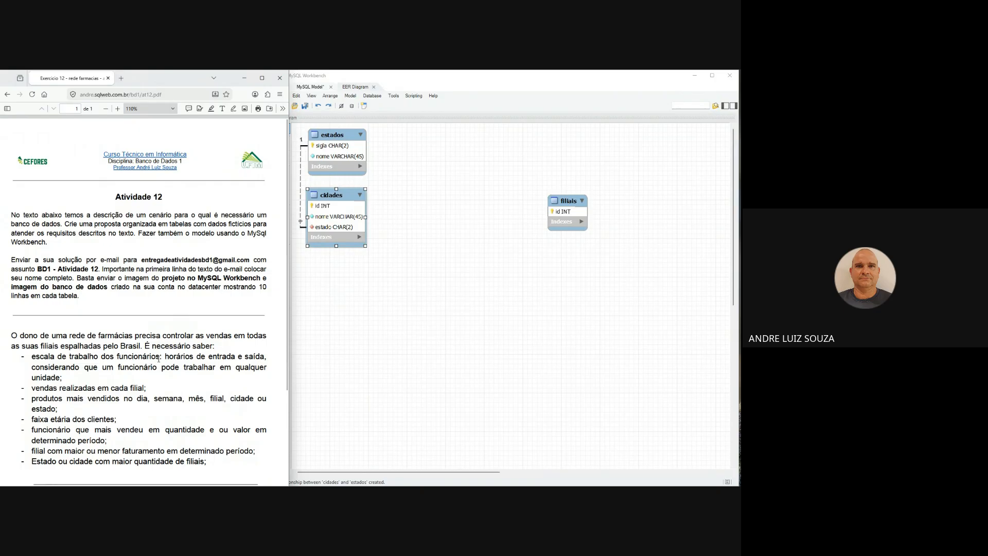
{"action": "scroll", "coordinate": [108, 370], "scroll_direction": "down", "scroll_amount": 1}
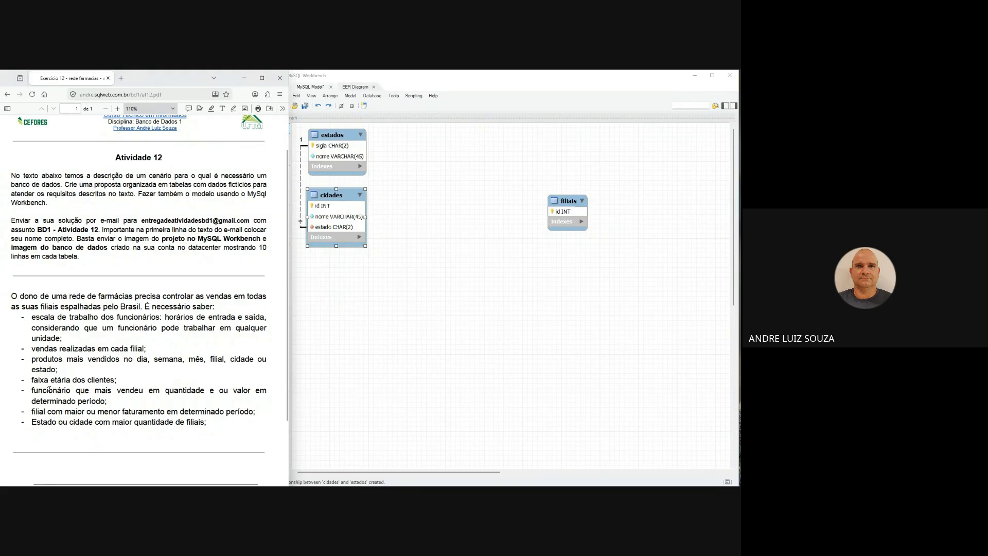
{"action": "left_click_drag", "start_coordinate": [48, 390], "coordinate": [166, 395]}
{"action": "left_click", "coordinate": [76, 411]}
{"action": "left_click_drag", "start_coordinate": [47, 400], "coordinate": [244, 412]}
{"action": "left_click", "coordinate": [149, 374]}
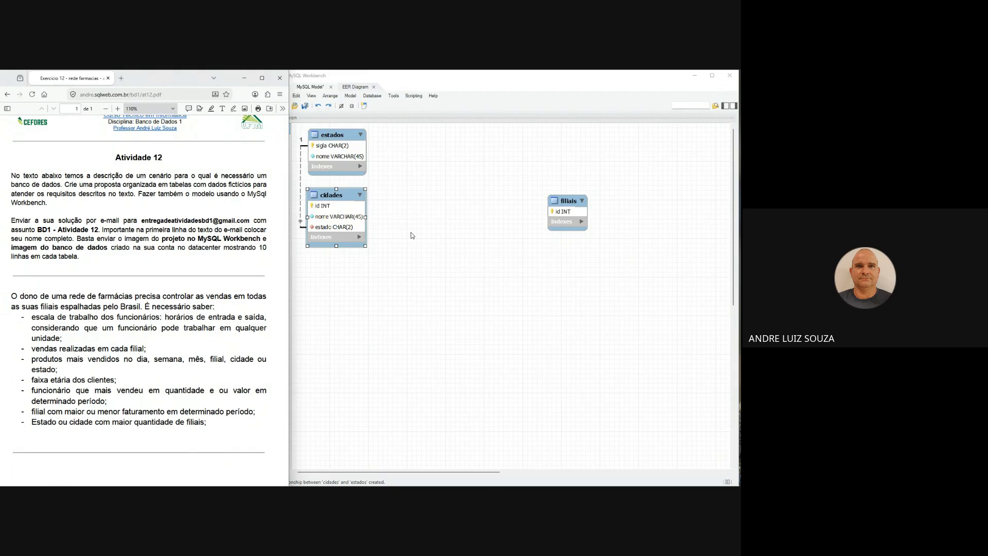
- Move filiais next to cidades and create a one-to-many non-identifying relationship from filiais to cidades
{"action": "left_click_drag", "start_coordinate": [568, 202], "coordinate": [420, 198]}
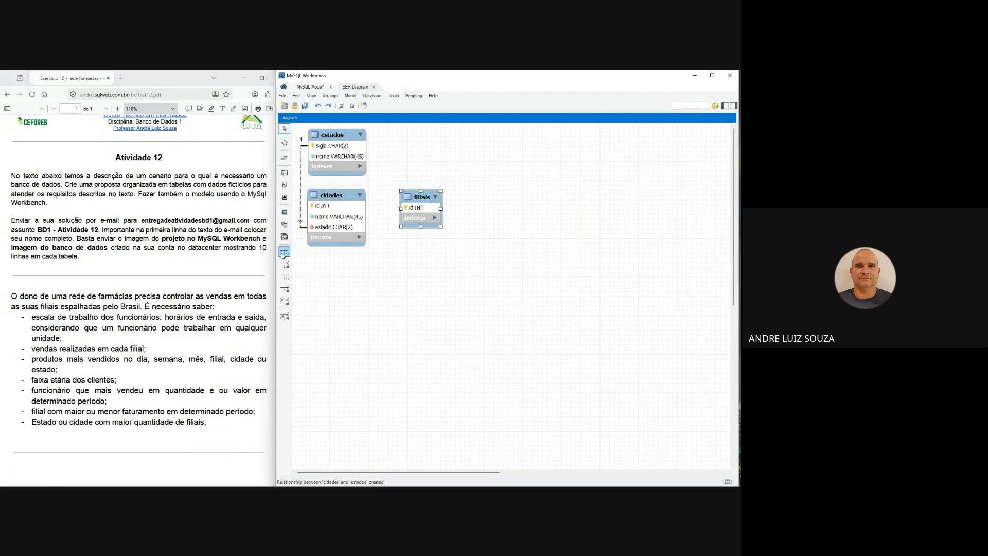
{"action": "left_click", "coordinate": [285, 265]}
{"action": "left_click", "coordinate": [419, 211]}
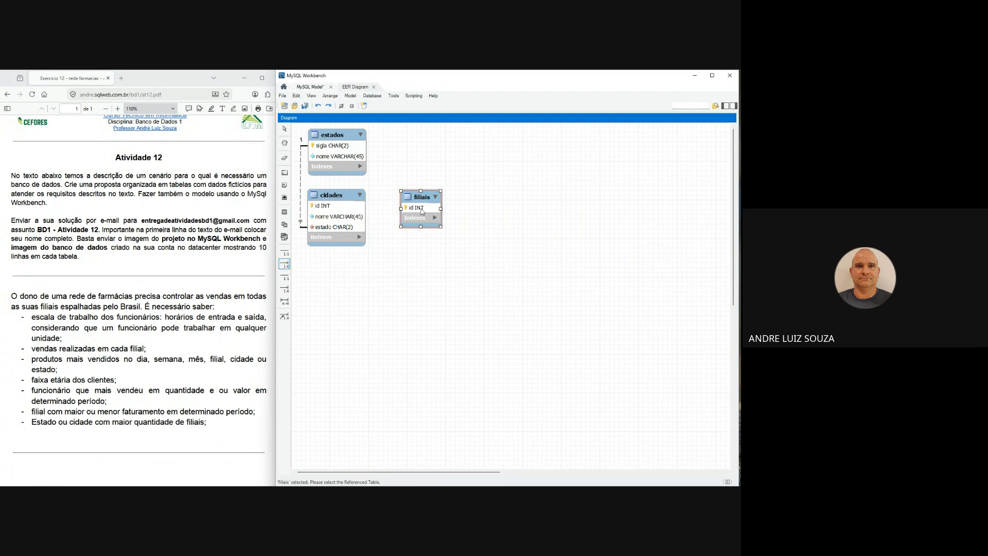
{"action": "left_click", "coordinate": [356, 210]}
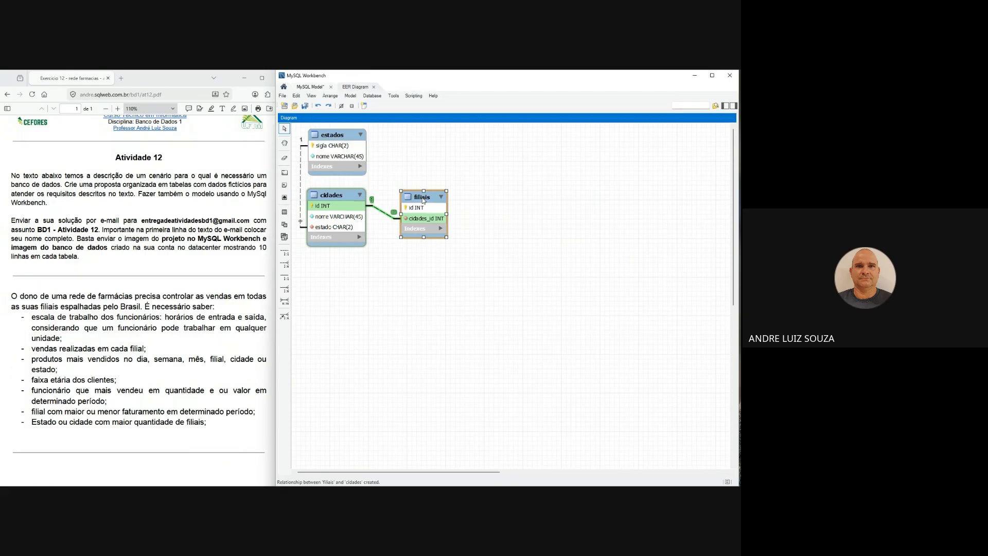
- Rename the foreign key column cidades_id in filiais to cidade and close the table editor
{"action": "double_click", "coordinate": [422, 201]}
{"action": "double_click", "coordinate": [329, 374]}
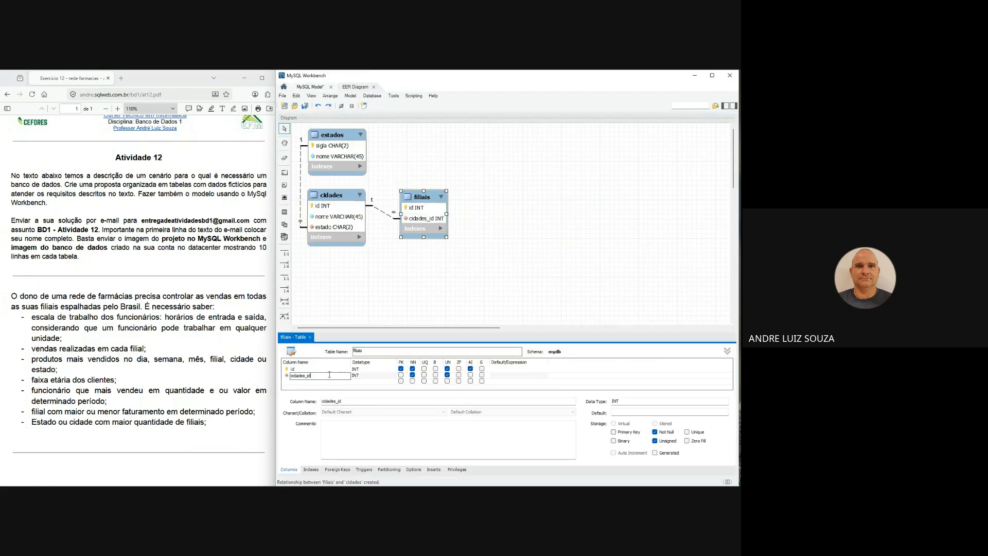
{"action": "key", "text": "BackSpace"}
{"action": "key", "text": "BackSpace"}
{"action": "key", "text": "BackSpace"}
{"action": "key", "text": "BackSpace"}
{"action": "left_click", "coordinate": [310, 338]}
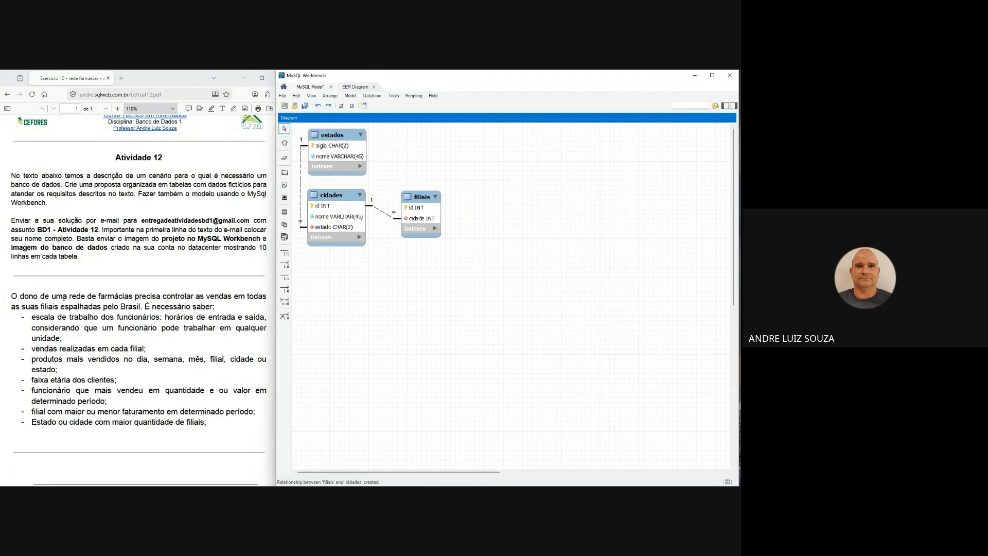
- Review the assignment text on branches spread across Brasil, the customers' age range and the employees' work schedule
{"action": "left_click_drag", "start_coordinate": [34, 306], "coordinate": [143, 309]}
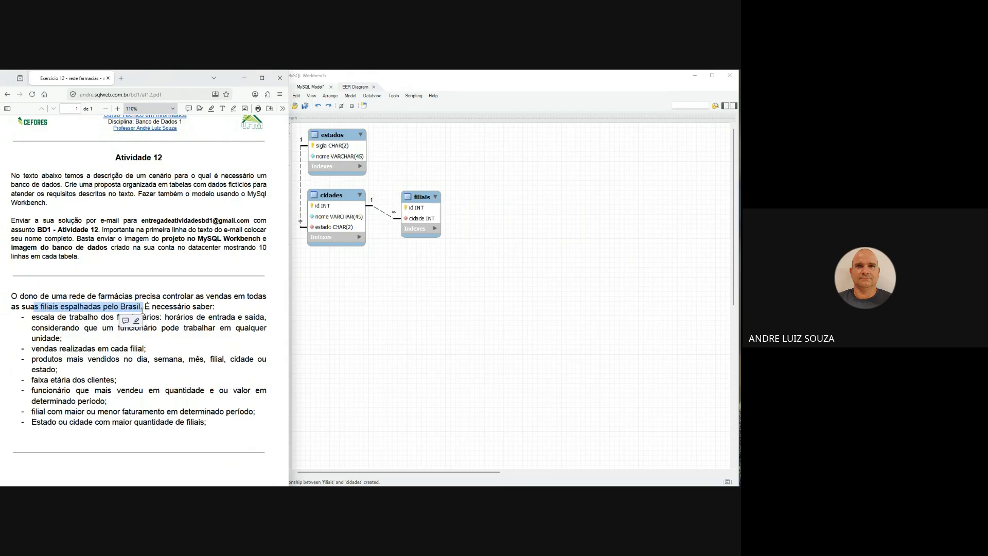
{"action": "left_click", "coordinate": [81, 318]}
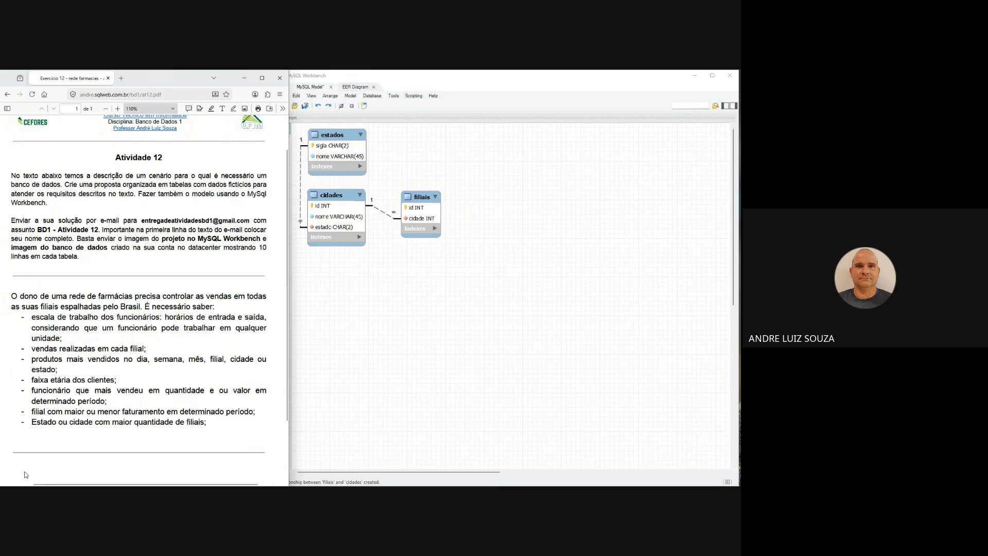
{"action": "left_click_drag", "start_coordinate": [89, 381], "coordinate": [117, 381]}
{"action": "left_click_drag", "start_coordinate": [116, 317], "coordinate": [163, 318]}
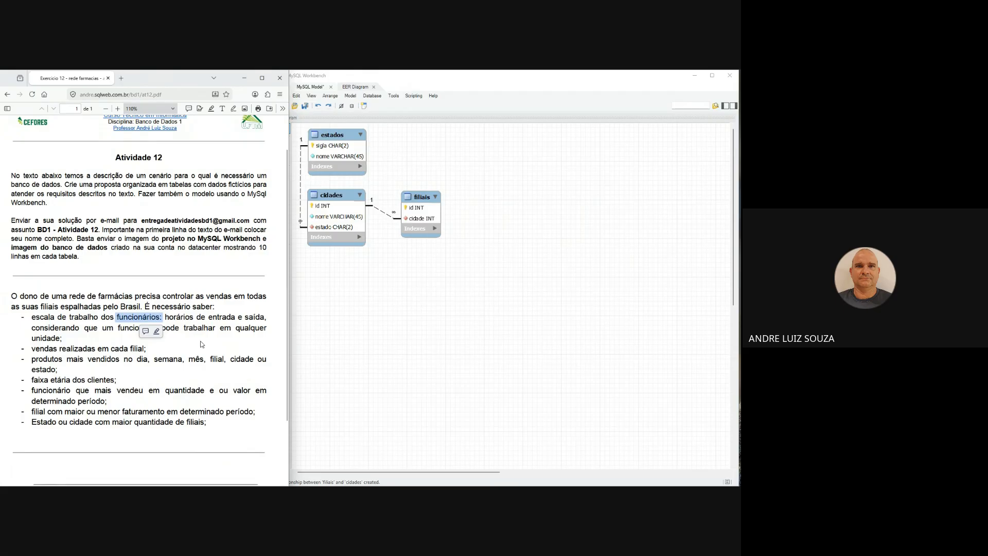
- Add a table named pessoas to the diagram, with id INT as a not-null, unsigned, auto-increment primary key
{"action": "left_click", "coordinate": [303, 244]}
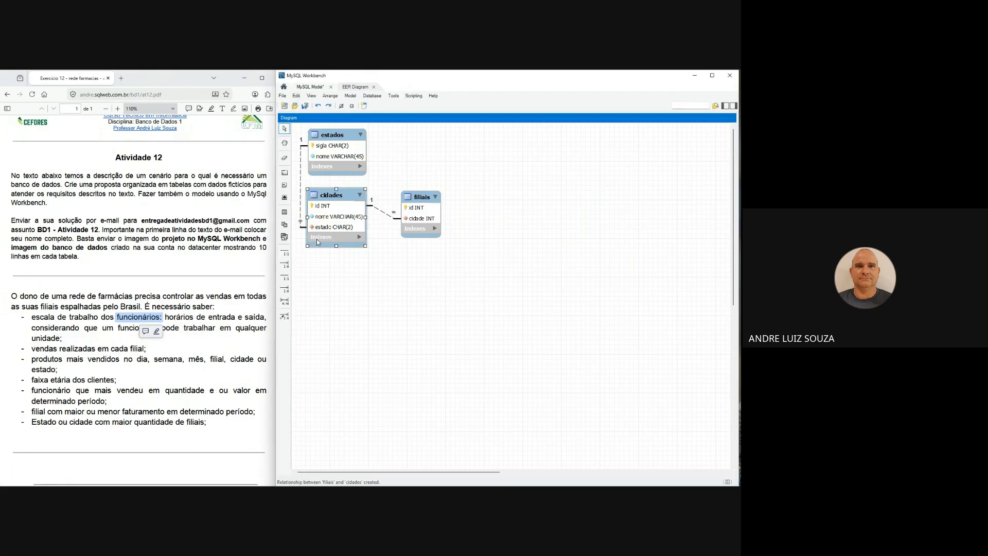
{"action": "left_click", "coordinate": [284, 212]}
{"action": "left_click", "coordinate": [528, 208]}
{"action": "double_click", "coordinate": [535, 203]}
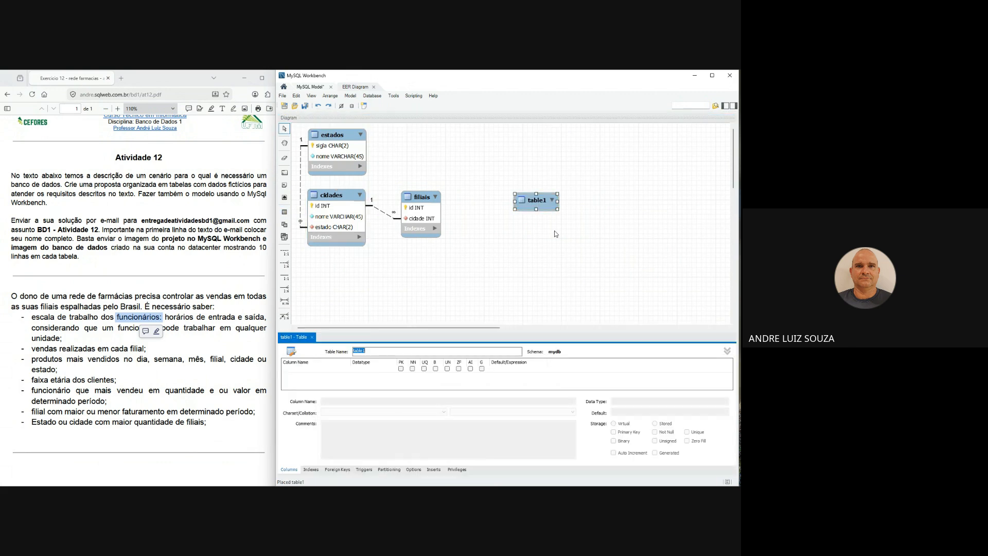
{"action": "type", "text": "pessoas"}
{"action": "left_click", "coordinate": [402, 368]}
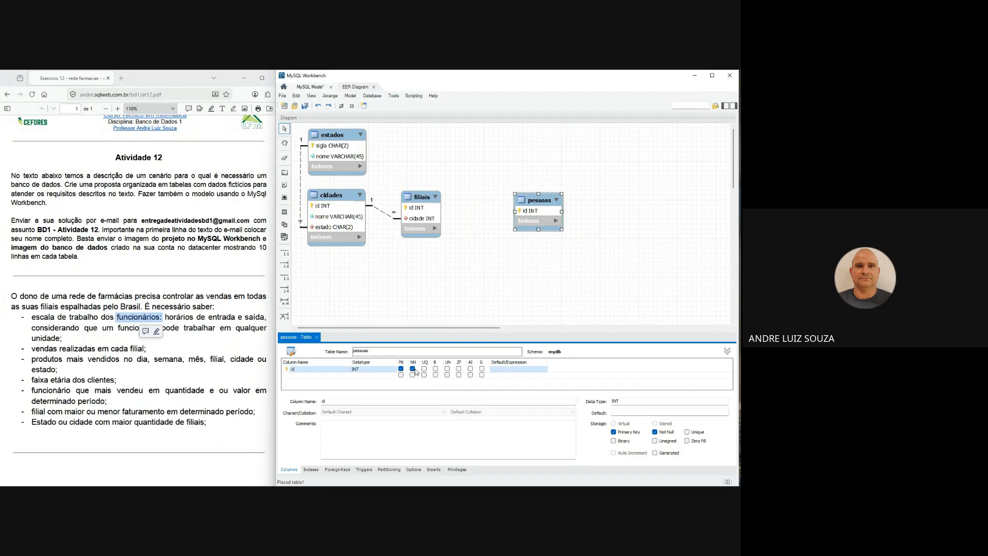
{"action": "left_click", "coordinate": [470, 369]}
{"action": "left_click", "coordinate": [447, 368]}
- Add not-null columns nome VARCHAR(45) and nascimento DATE to pessoas and close the table editor
{"action": "left_click", "coordinate": [333, 376]}
{"action": "type", "text": "nome"}
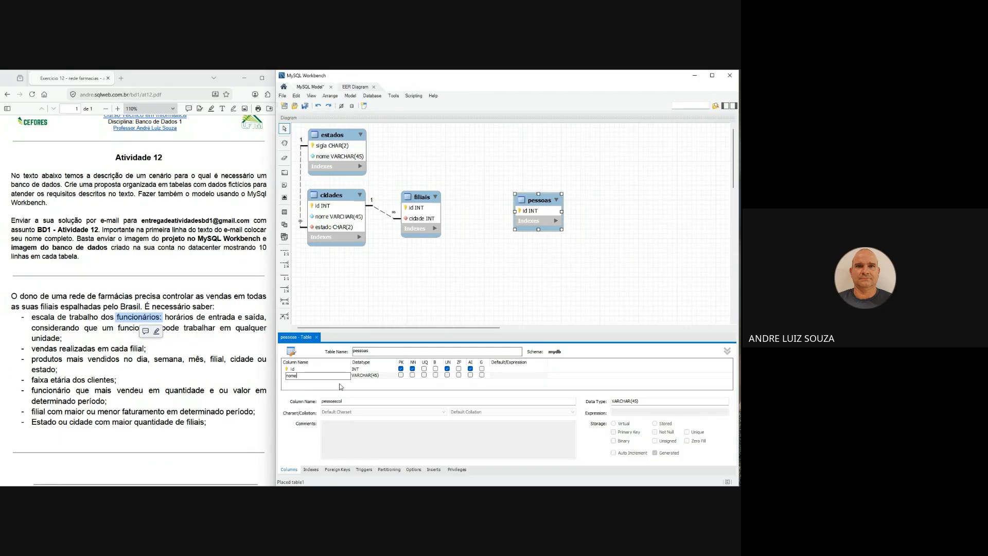
{"action": "double_click", "coordinate": [313, 382]}
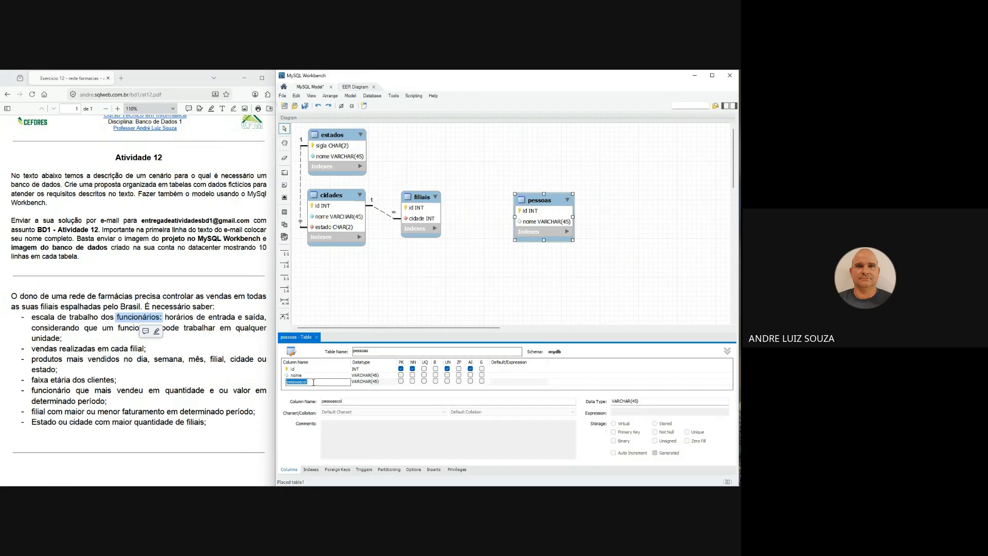
{"action": "type", "text": "nascimento"}
{"action": "key", "text": "Tab"}
{"action": "type", "text": "dat"}
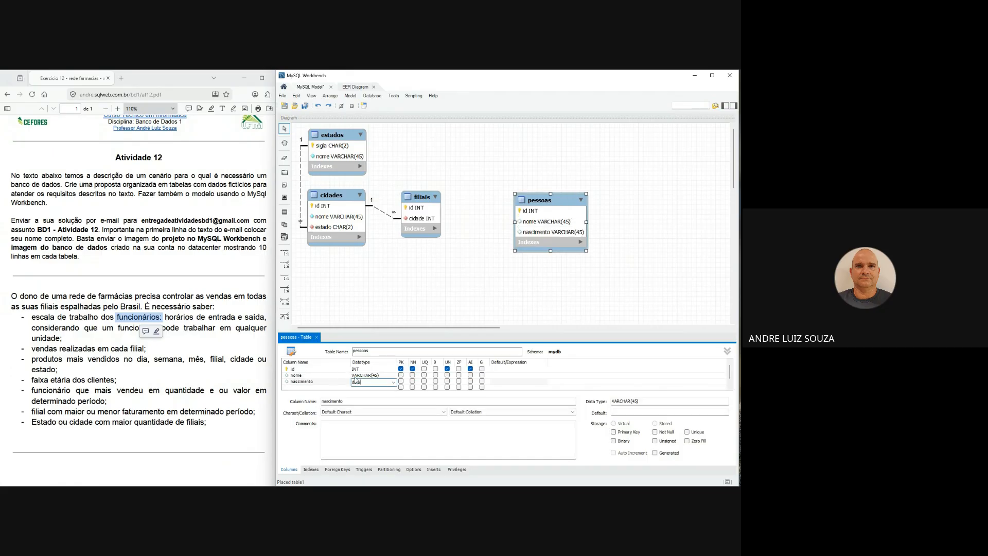
{"action": "left_click", "coordinate": [413, 375]}
{"action": "left_click", "coordinate": [413, 381]}
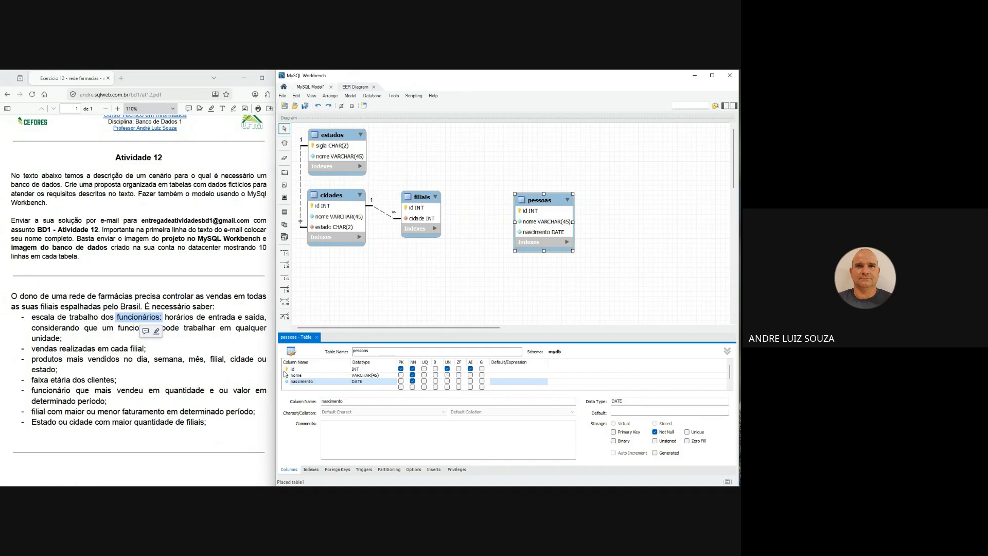
{"action": "left_click", "coordinate": [412, 382]}
{"action": "left_click", "coordinate": [413, 381]}
{"action": "left_click", "coordinate": [205, 326]}
{"action": "left_click", "coordinate": [381, 303]}
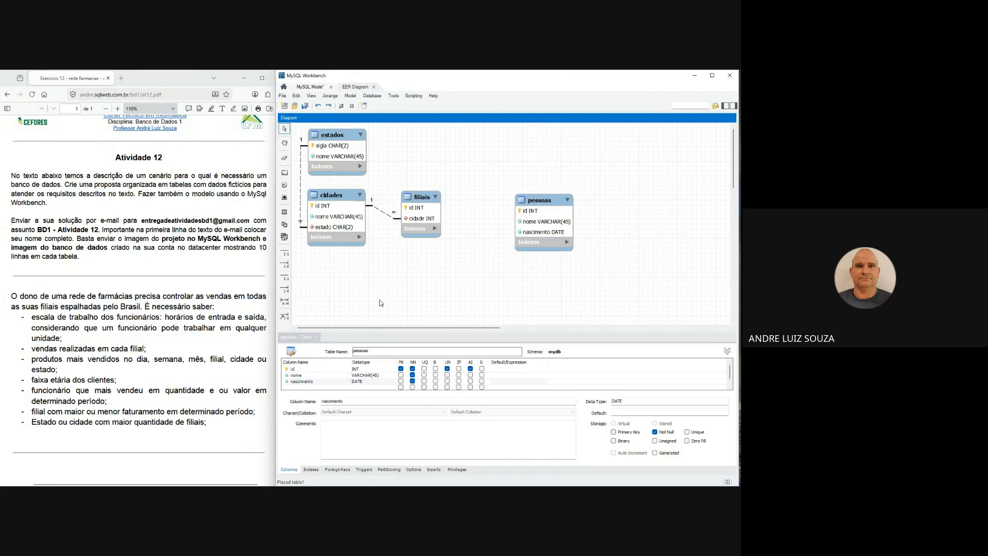
{"action": "left_click", "coordinate": [316, 337]}
- Move pessoas up level with estados and save the model as farmaca in Downloads
{"action": "left_click_drag", "start_coordinate": [546, 203], "coordinate": [548, 144]}
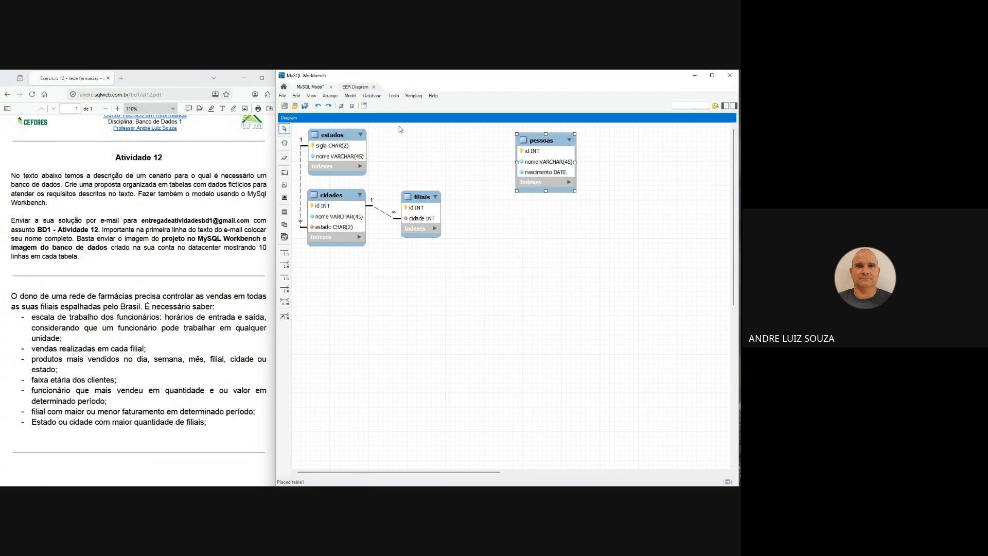
{"action": "left_click", "coordinate": [306, 107]}
{"action": "type", "text": "farmaca"}
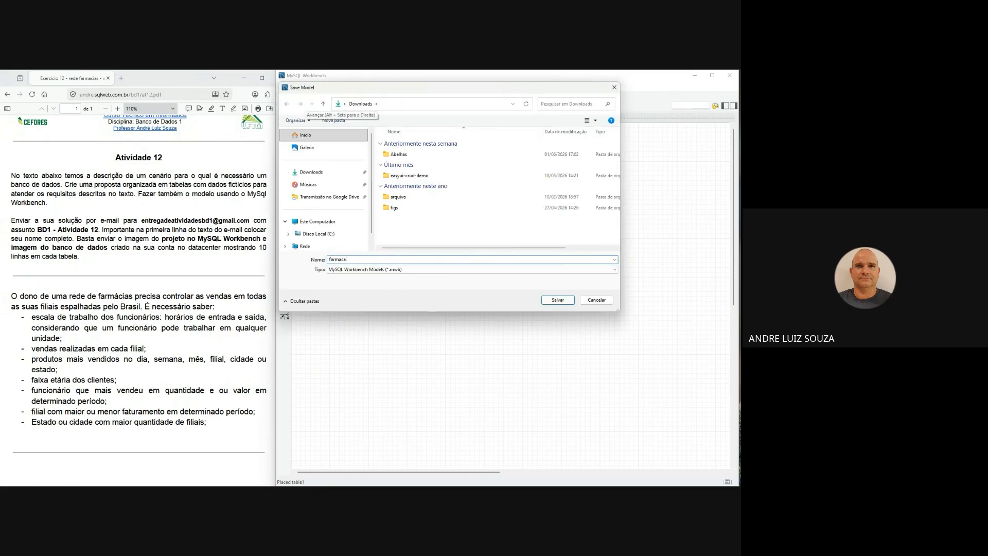
{"action": "key", "text": "Return"}
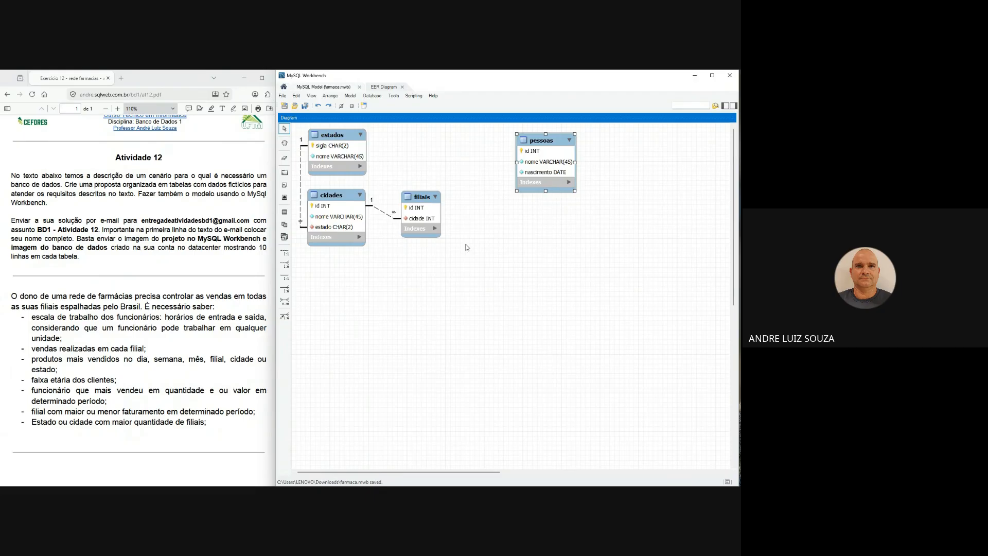
- Place a new table in the diagram and arrange it below and to the right of pessoas
{"action": "left_click", "coordinate": [284, 212]}
{"action": "left_click", "coordinate": [465, 237]}
{"action": "left_click_drag", "start_coordinate": [465, 237], "coordinate": [530, 235]}
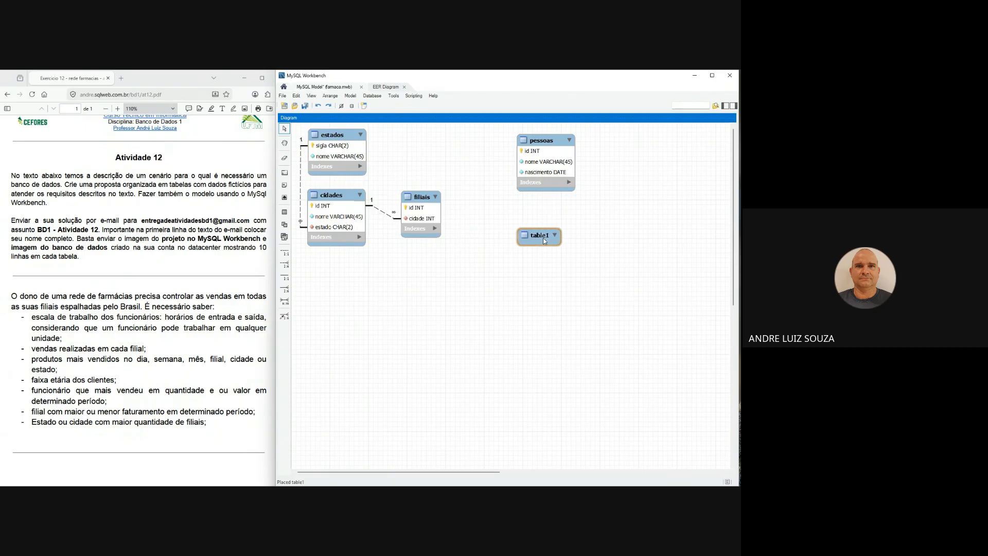
{"action": "left_click", "coordinate": [549, 146]}
{"action": "left_click_drag", "start_coordinate": [548, 146], "coordinate": [524, 152]}
{"action": "left_click_drag", "start_coordinate": [547, 234], "coordinate": [569, 222]}
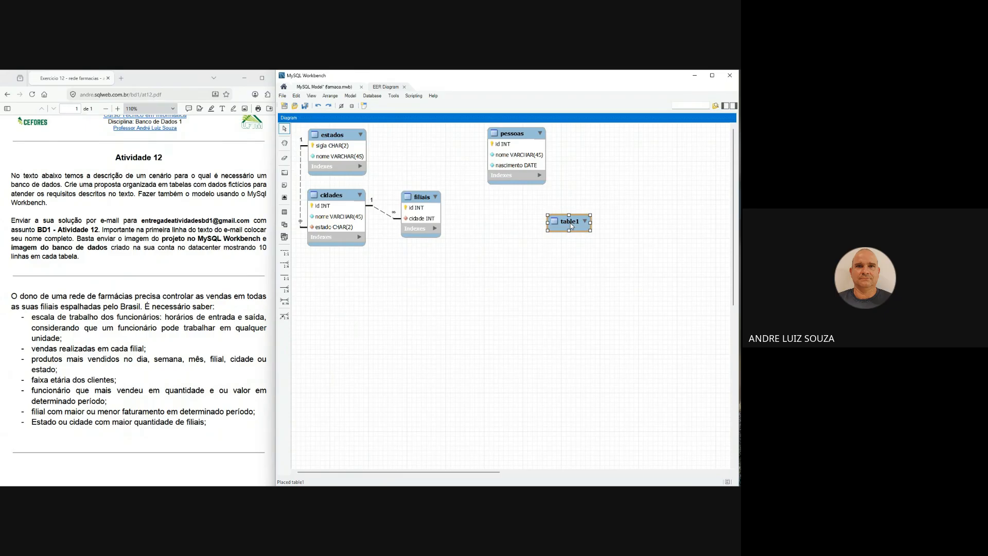
- Give the new table the primary key id INT and a not-null column salario DECIMAL(9,2)
{"action": "double_click", "coordinate": [570, 224]}
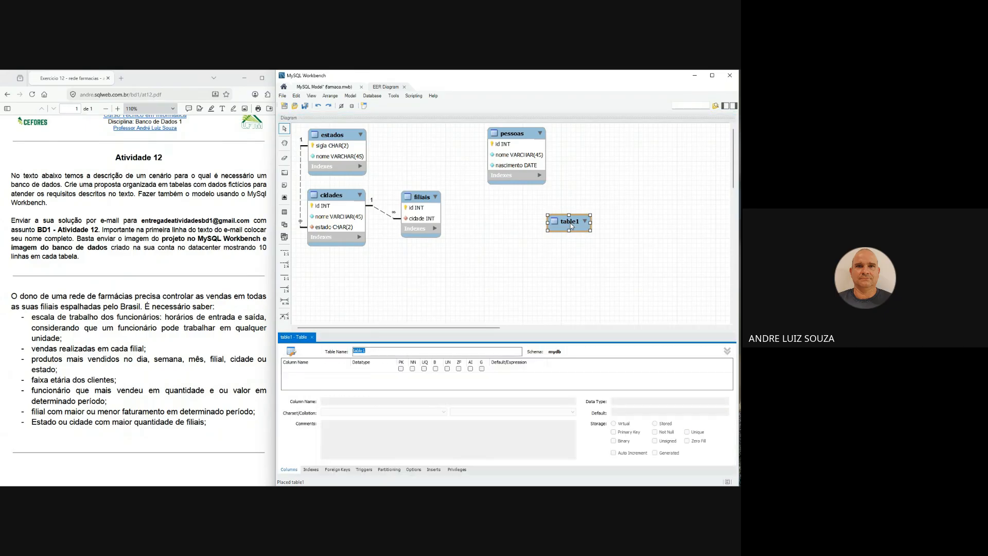
{"action": "double_click", "coordinate": [310, 370]}
{"action": "double_click", "coordinate": [337, 376]}
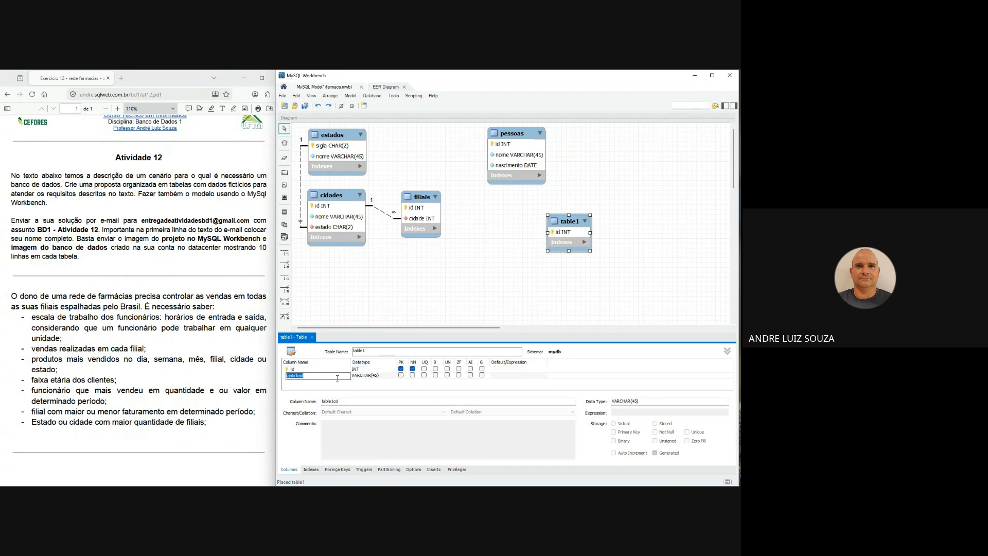
{"action": "type", "text": "salario"}
{"action": "key", "text": "Tab"}
{"action": "type", "text": "decimal"}
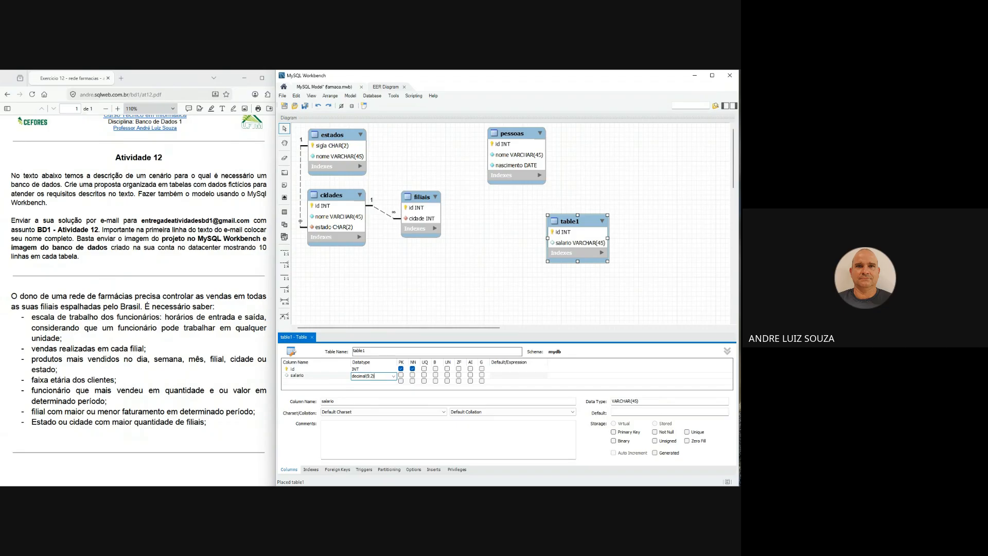
{"action": "type", "text": "(9,2)"}
{"action": "key", "text": "Return"}
{"action": "left_click", "coordinate": [412, 375]}
- Add a ctps VARCHAR(45) column to the new table and close the table editor
{"action": "left_click", "coordinate": [338, 382]}
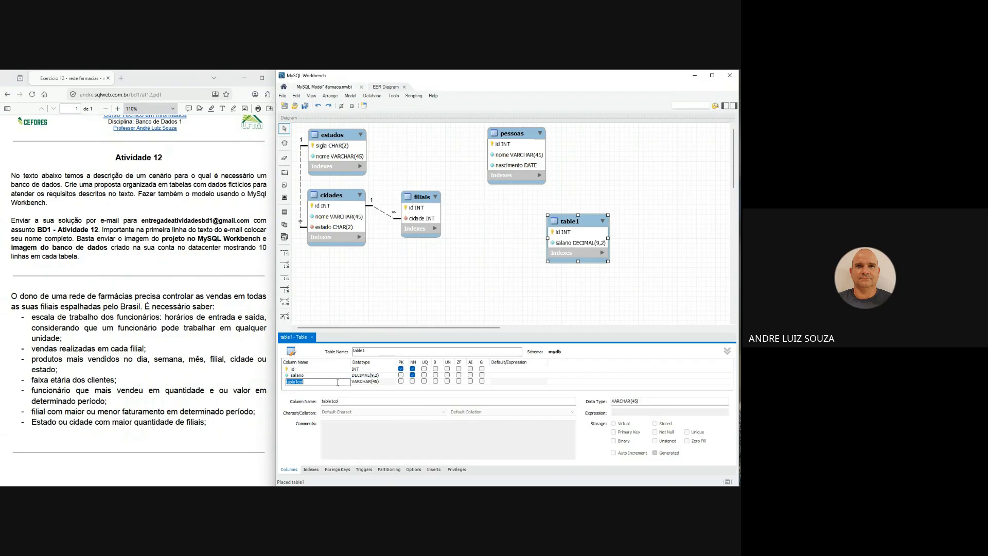
{"action": "type", "text": "ctps"}
{"action": "key", "text": "Return"}
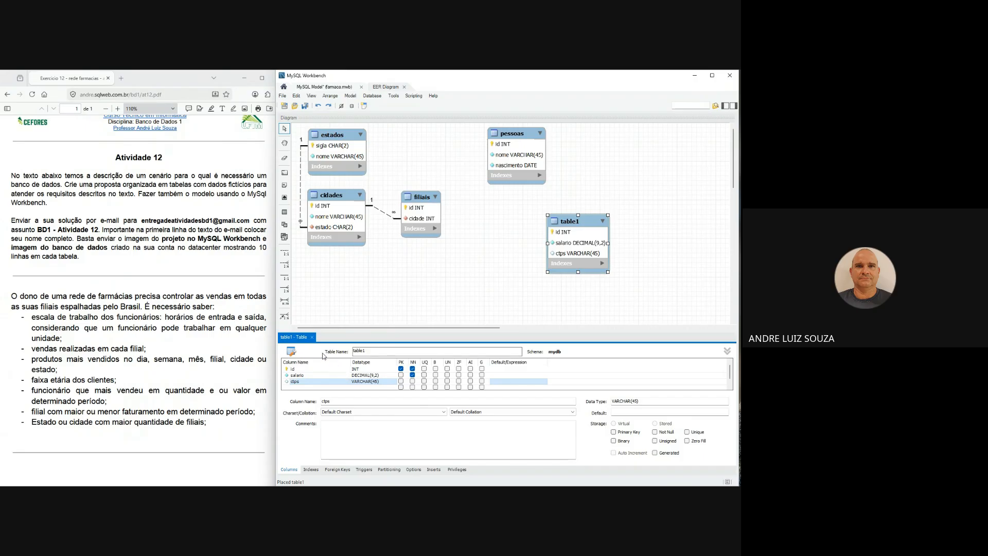
{"action": "left_click", "coordinate": [310, 338]}
{"action": "left_click", "coordinate": [311, 338]}
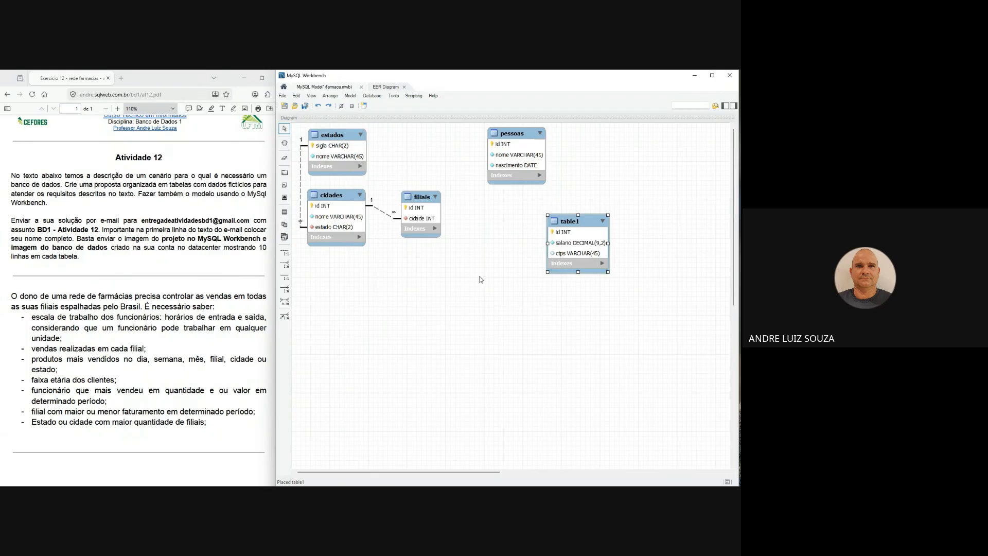
- Rename the new table as fucnionarios and shift it slightly further from pessoas
{"action": "left_click", "coordinate": [589, 222]}
{"action": "double_click", "coordinate": [589, 221]}
{"action": "type", "text": "fucnionarios"}
{"action": "key", "text": "Return"}
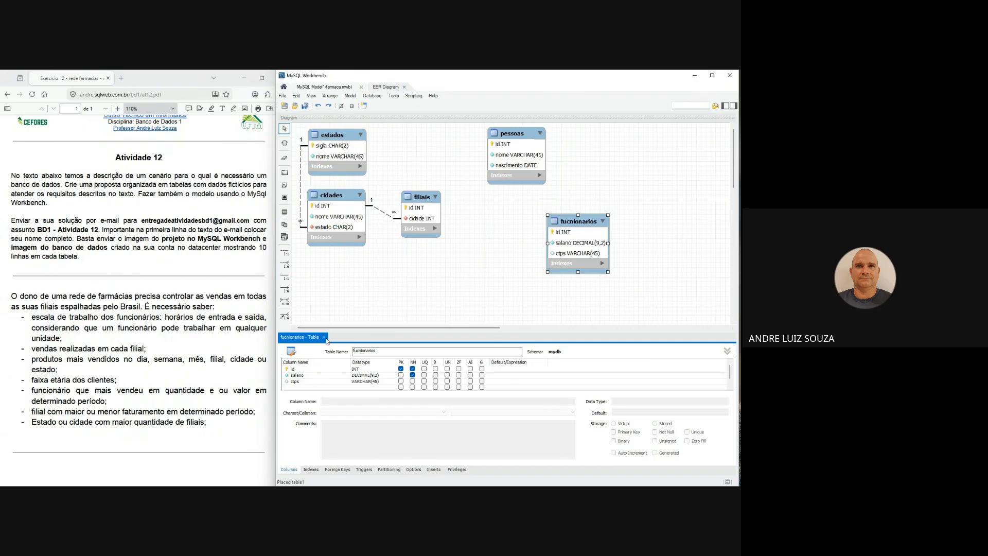
{"action": "left_click", "coordinate": [323, 337]}
{"action": "left_click_drag", "start_coordinate": [581, 225], "coordinate": [589, 224]}
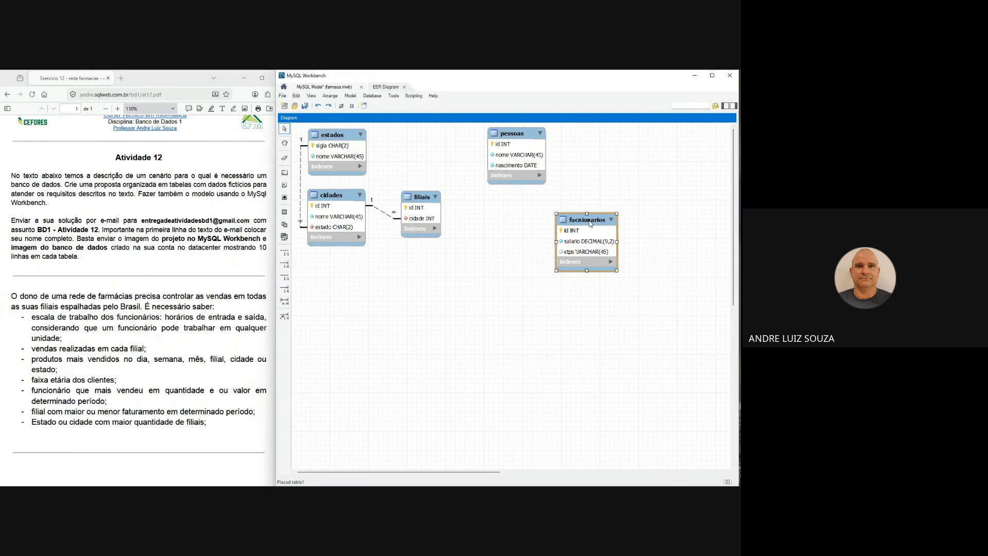
{"action": "left_click_drag", "start_coordinate": [590, 223], "coordinate": [595, 220]}
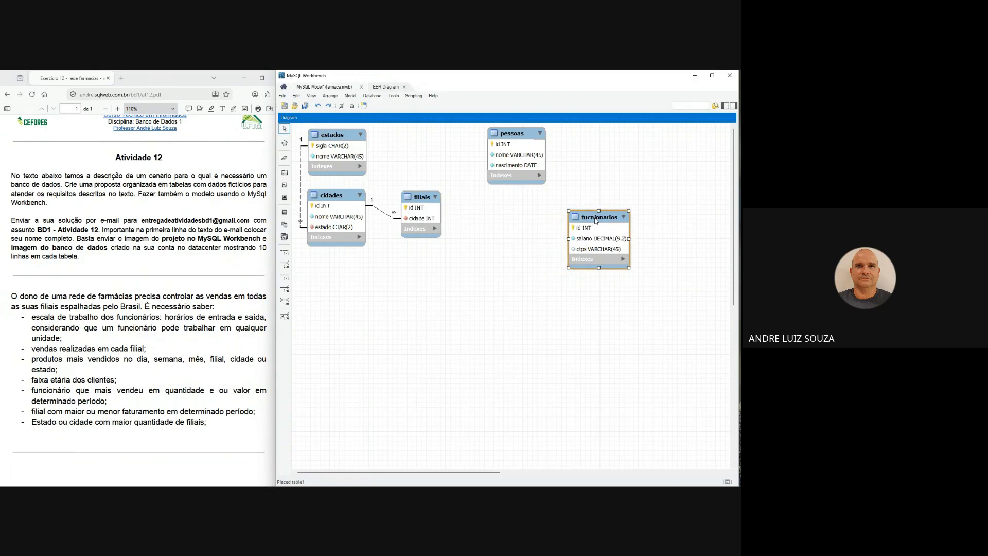
{"action": "left_click", "coordinate": [284, 212]}
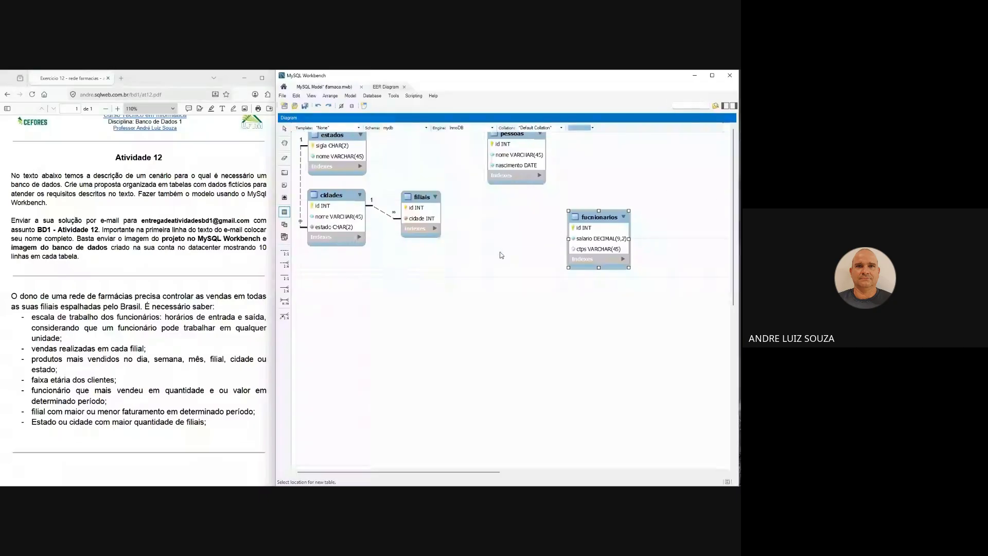
{"action": "left_click", "coordinate": [518, 259]}
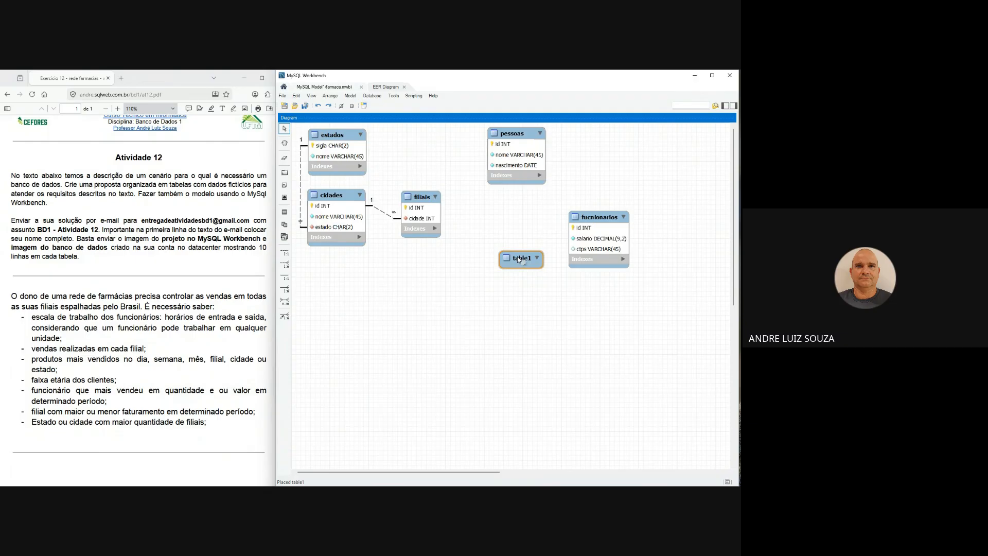
{"action": "right_click", "coordinate": [517, 257]}
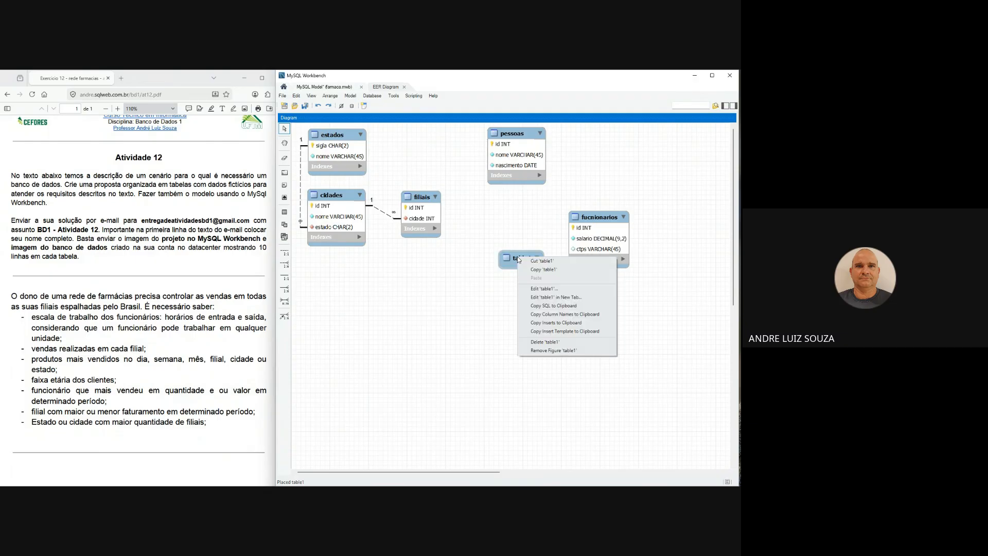
{"action": "left_click", "coordinate": [550, 342]}
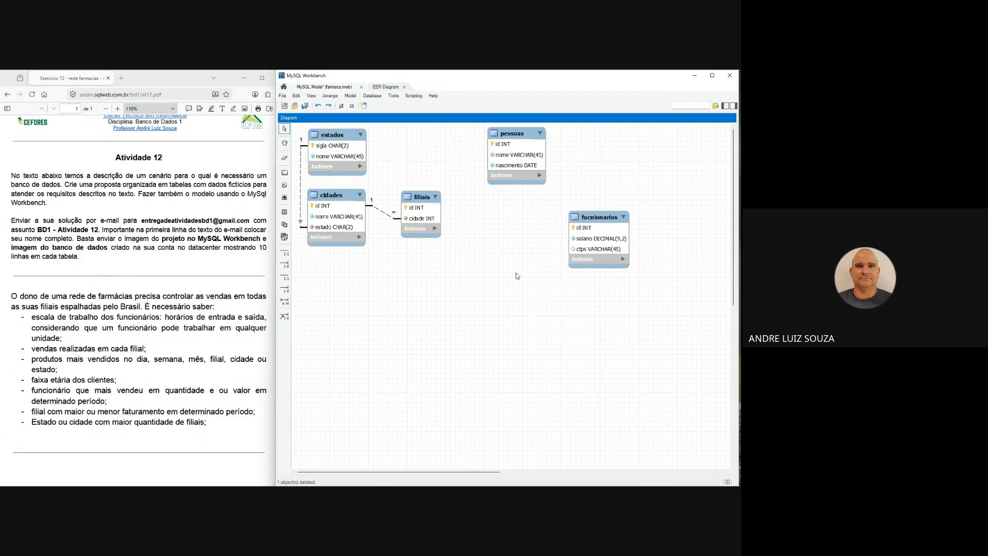
- Create a one-to-many non-identifying relationship from fucnionarios to pessoas
{"action": "left_click", "coordinate": [285, 264]}
{"action": "left_click", "coordinate": [589, 234]}
{"action": "left_click", "coordinate": [523, 145]}
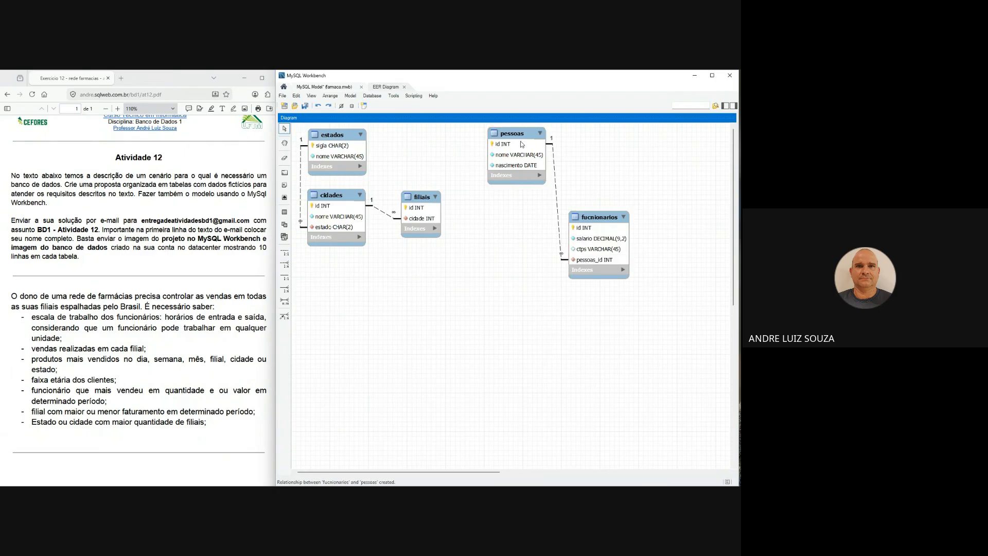
- Rename the foreign key column pessoas_id in fucnionarios to pessoa and close the table editor
{"action": "double_click", "coordinate": [598, 221]}
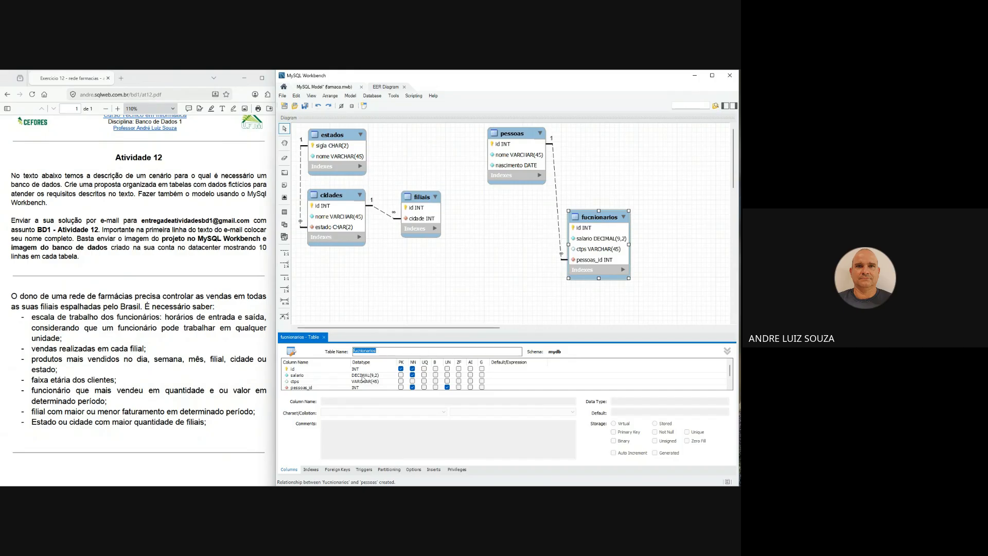
{"action": "left_click", "coordinate": [334, 387]}
{"action": "left_click", "coordinate": [333, 387]}
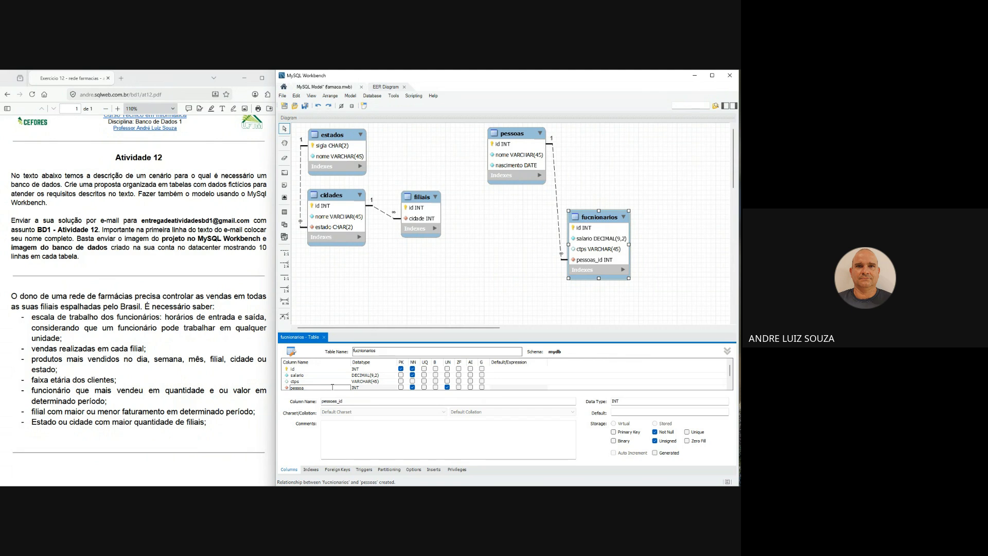
{"action": "key", "text": "Return"}
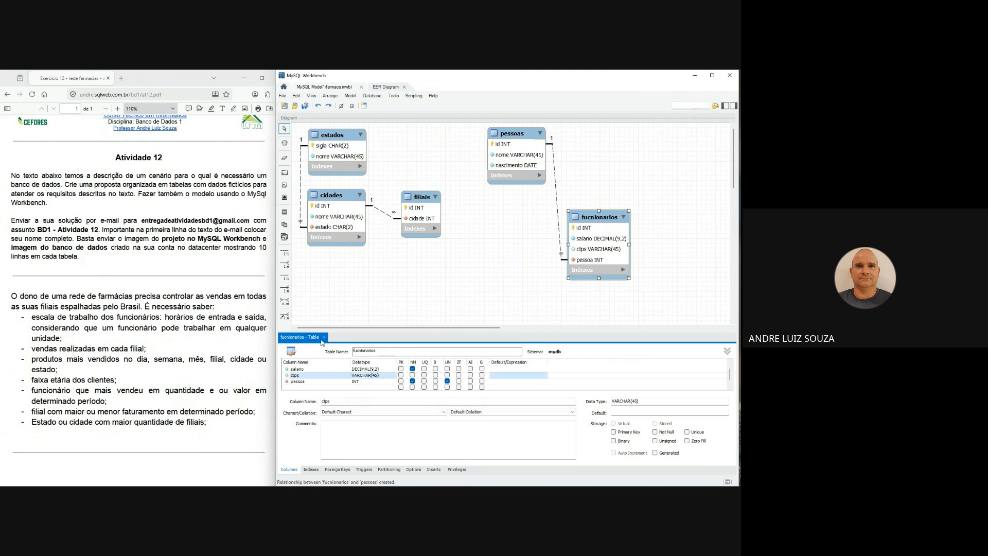
{"action": "left_click", "coordinate": [324, 337]}
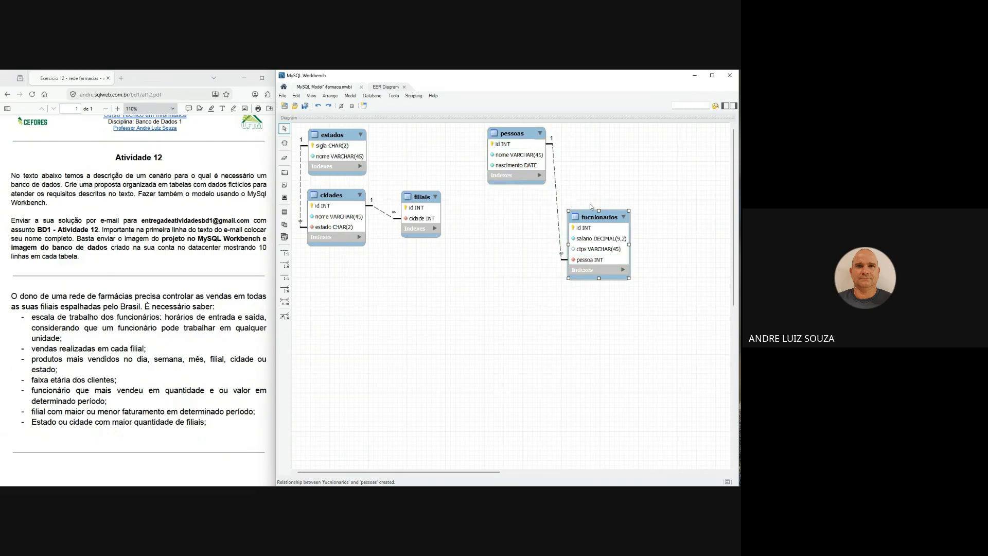
- Rearrange the diagram with fucnionarios beside pessoas, between it and estados, and filiais slightly lower next to cidades
{"action": "left_click_drag", "start_coordinate": [531, 138], "coordinate": [615, 135]}
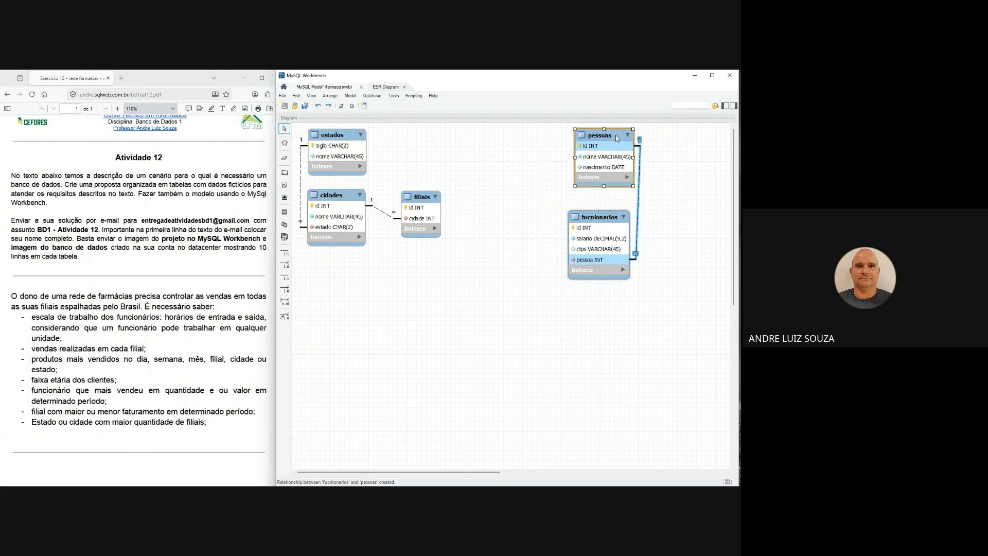
{"action": "left_click_drag", "start_coordinate": [604, 220], "coordinate": [627, 221]}
{"action": "left_click_drag", "start_coordinate": [612, 136], "coordinate": [642, 137]}
{"action": "left_click_drag", "start_coordinate": [640, 222], "coordinate": [679, 247]}
{"action": "left_click_drag", "start_coordinate": [646, 140], "coordinate": [671, 166]}
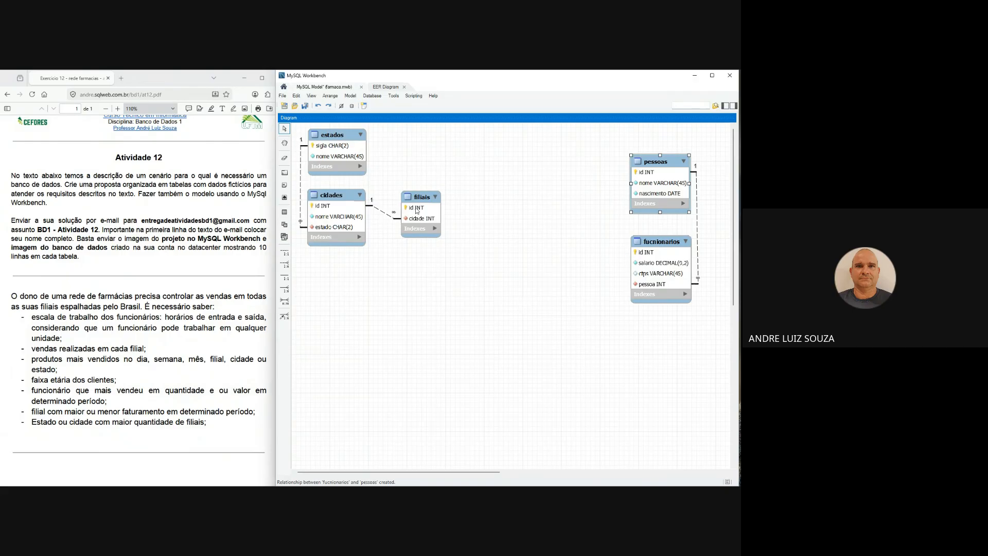
{"action": "left_click_drag", "start_coordinate": [420, 199], "coordinate": [418, 224]}
{"action": "left_click_drag", "start_coordinate": [649, 242], "coordinate": [495, 134]}
{"action": "left_click_drag", "start_coordinate": [668, 161], "coordinate": [629, 144]}
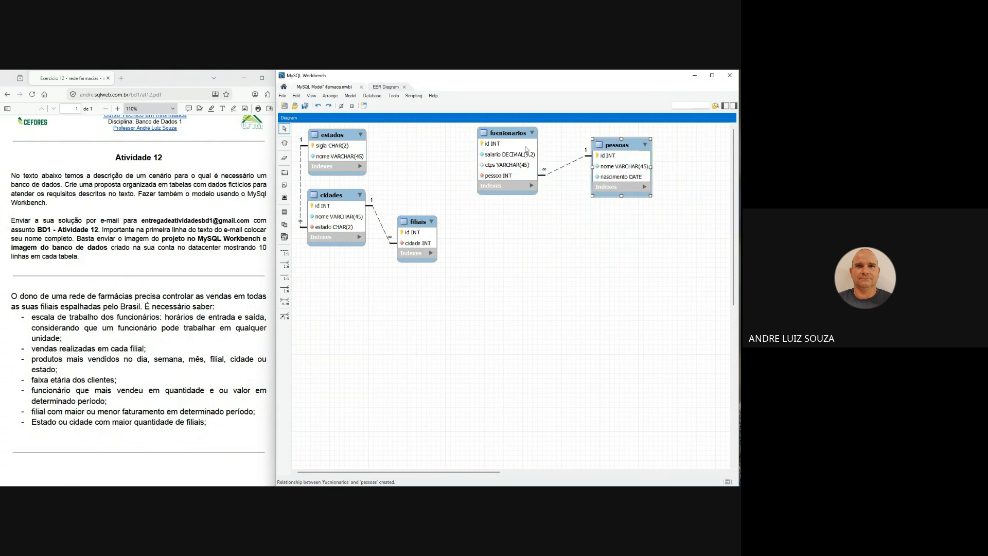
{"action": "left_click_drag", "start_coordinate": [521, 138], "coordinate": [533, 140]}
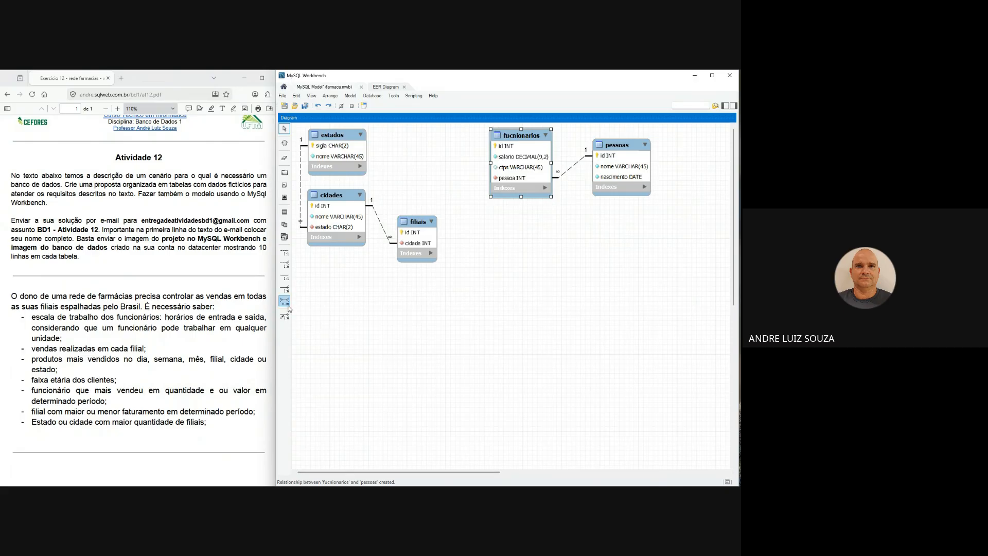
- Create a many-to-many relationship between filiais and fucnionarios and place its join table between estados and fucnionarios
{"action": "left_click", "coordinate": [285, 303]}
{"action": "left_click", "coordinate": [417, 229]}
{"action": "left_click", "coordinate": [511, 164]}
{"action": "left_click_drag", "start_coordinate": [499, 183], "coordinate": [440, 149]}
- Rename the join table as escalastrabalhos and remove both of its columns from the primary key
{"action": "double_click", "coordinate": [438, 145]}
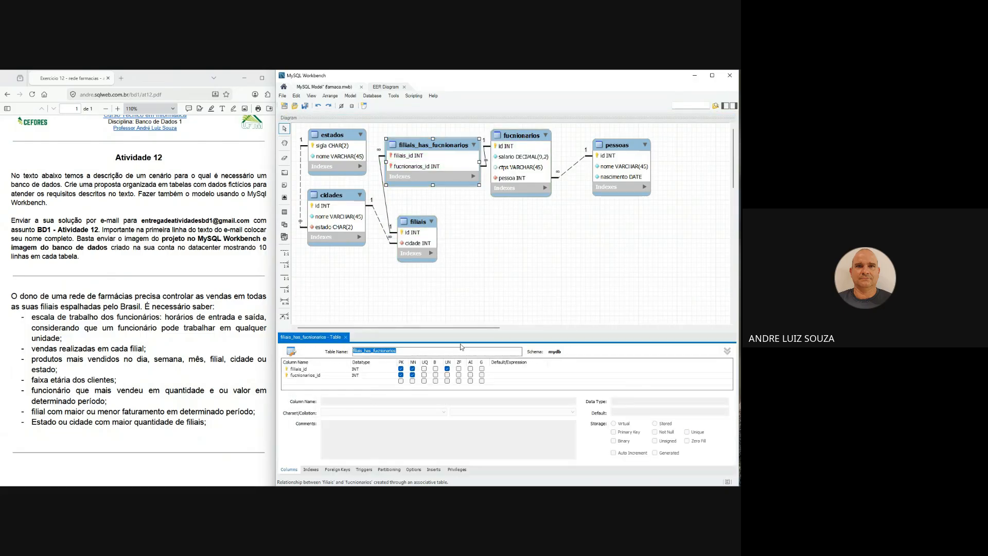
{"action": "type", "text": "e"}
{"action": "type", "text": "scalastrabalhos"}
{"action": "left_click", "coordinate": [401, 369]}
{"action": "left_click", "coordinate": [401, 375]}
- Rename the foreign key columns filiais_id and fucnionarios_id in escalastrabalhos as filial and fucnionario
{"action": "double_click", "coordinate": [321, 370]}
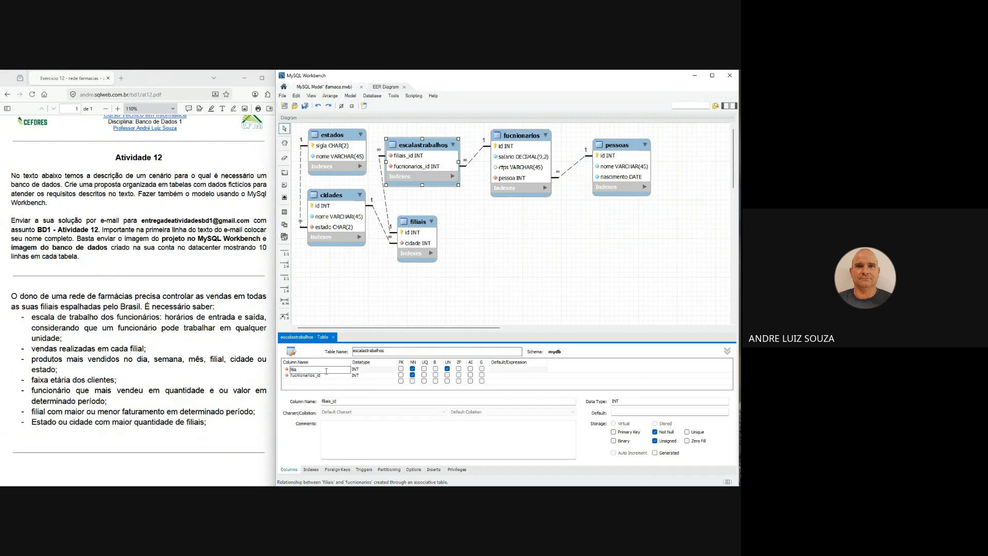
{"action": "type", "text": "filial"}
{"action": "double_click", "coordinate": [329, 376]}
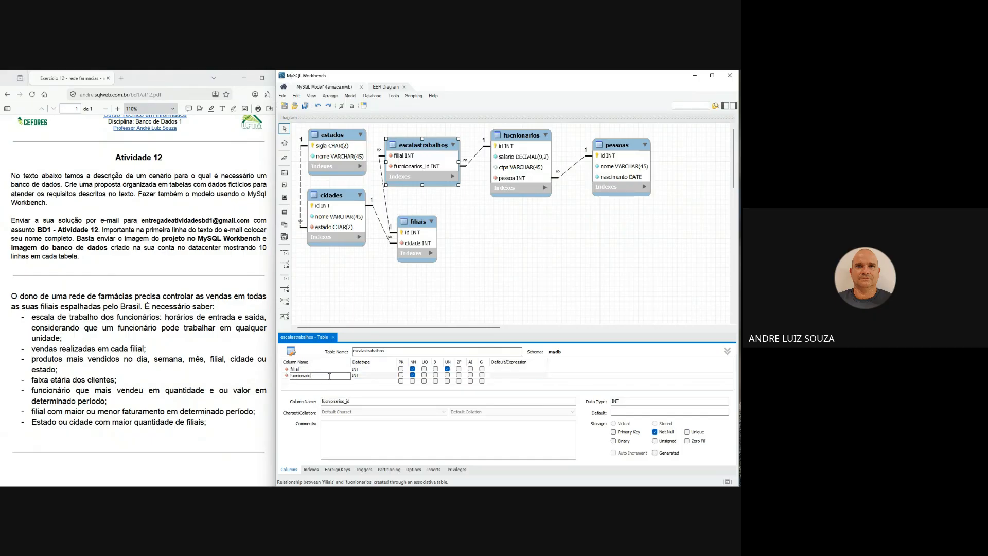
- Add an id column of type INT to escalastrabalhos and make it the primary key
{"action": "left_click", "coordinate": [333, 382]}
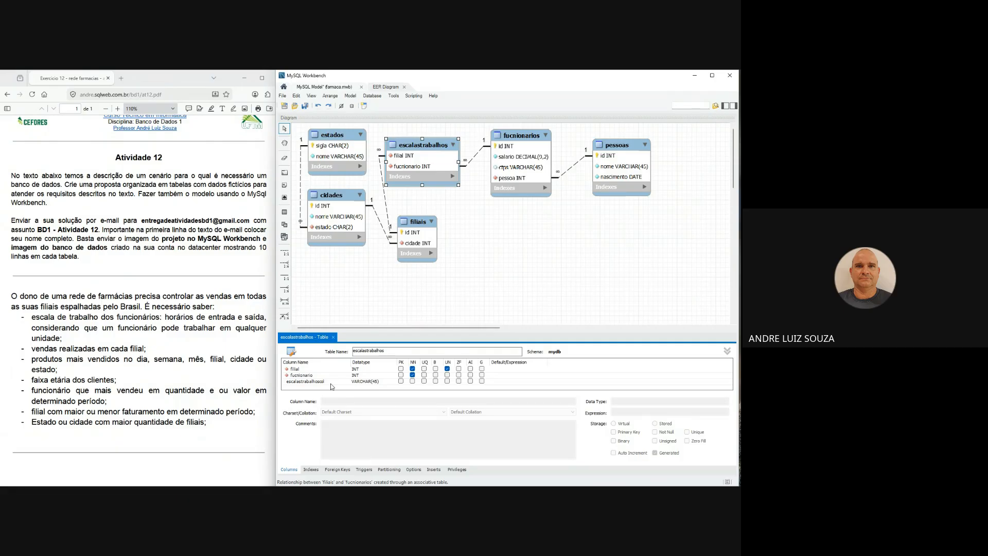
{"action": "double_click", "coordinate": [330, 383]}
{"action": "type", "text": "id"}
{"action": "key", "text": "Return"}
{"action": "double_click", "coordinate": [385, 382]}
{"action": "type", "text": "id"}
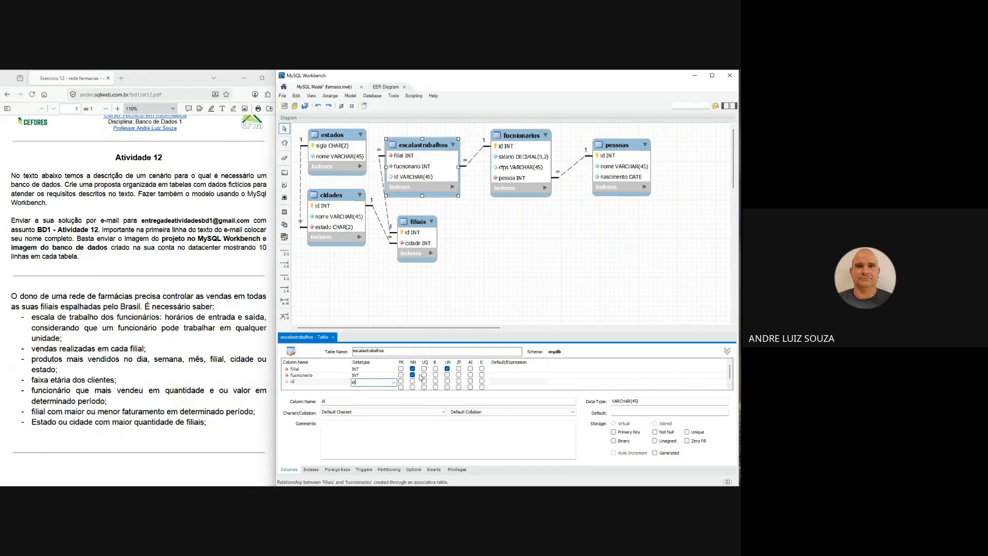
{"action": "key", "text": "Return"}
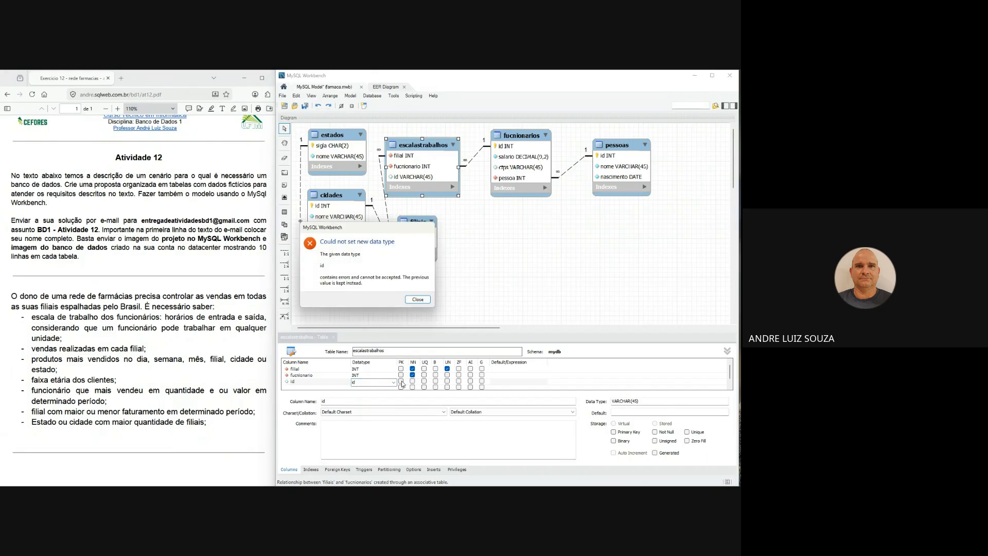
{"action": "left_click", "coordinate": [417, 300]}
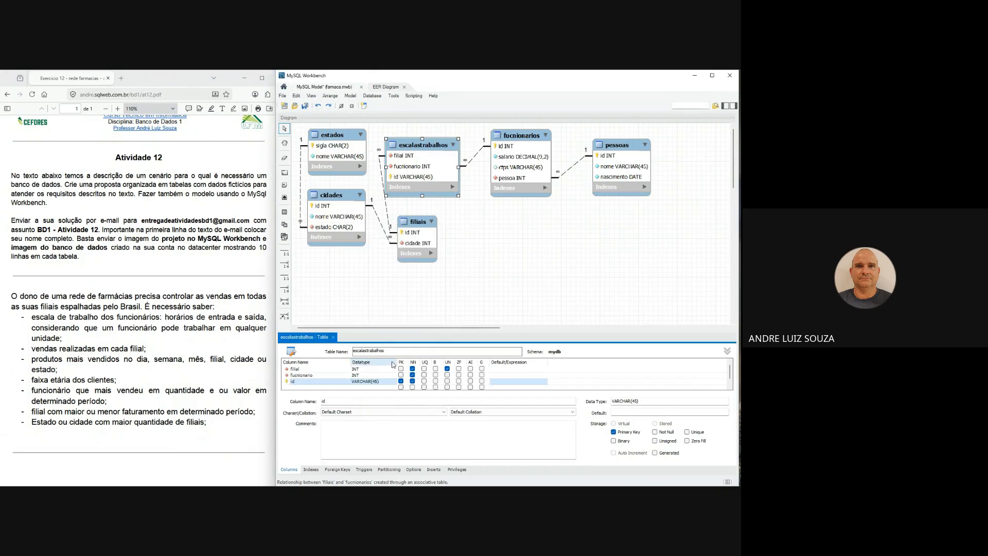
{"action": "double_click", "coordinate": [376, 382]}
{"action": "key", "text": "BackSpace"}
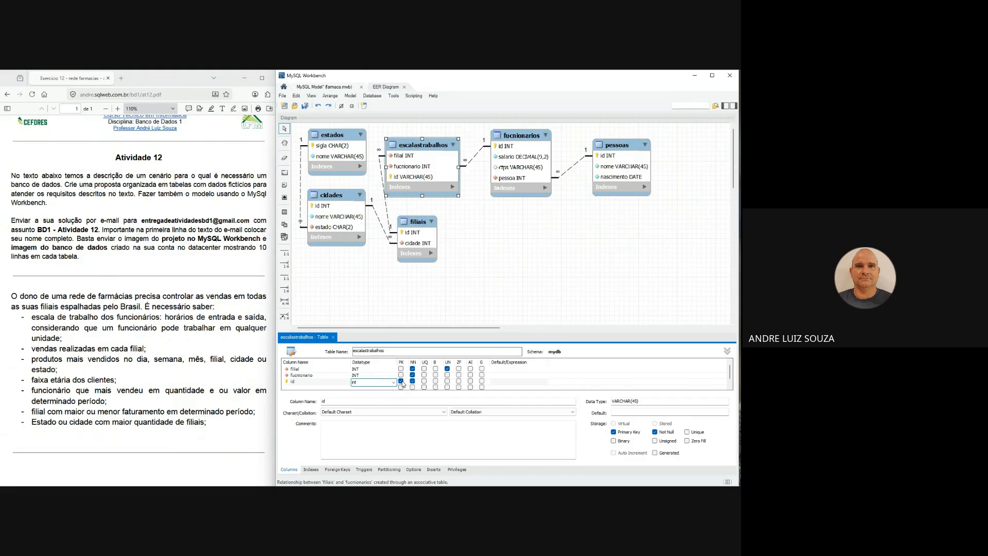
{"action": "left_click", "coordinate": [352, 370]}
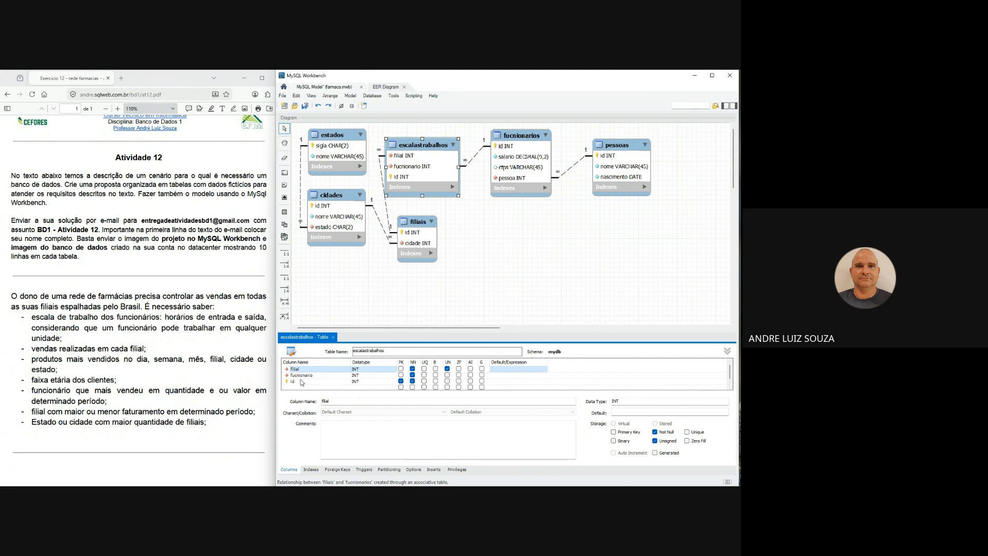
- Move the id column up to be the first column of escalastrabalhos
{"action": "right_click", "coordinate": [303, 382]}
{"action": "left_click", "coordinate": [307, 383]}
{"action": "right_click", "coordinate": [306, 378]}
{"action": "left_click", "coordinate": [310, 384]}
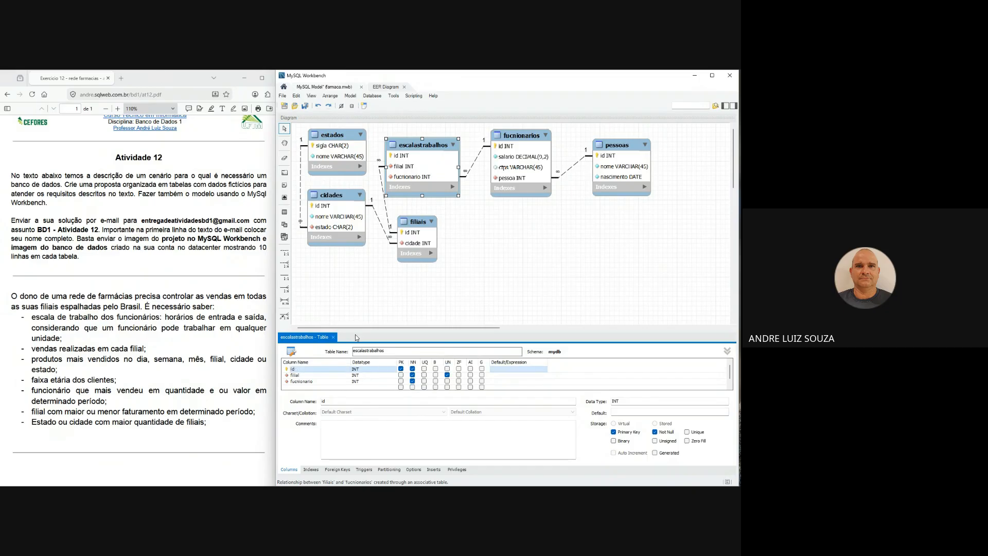
- Add a not-null inicio column of type DATETIME to escalastrabalhos
{"action": "double_click", "coordinate": [308, 387]}
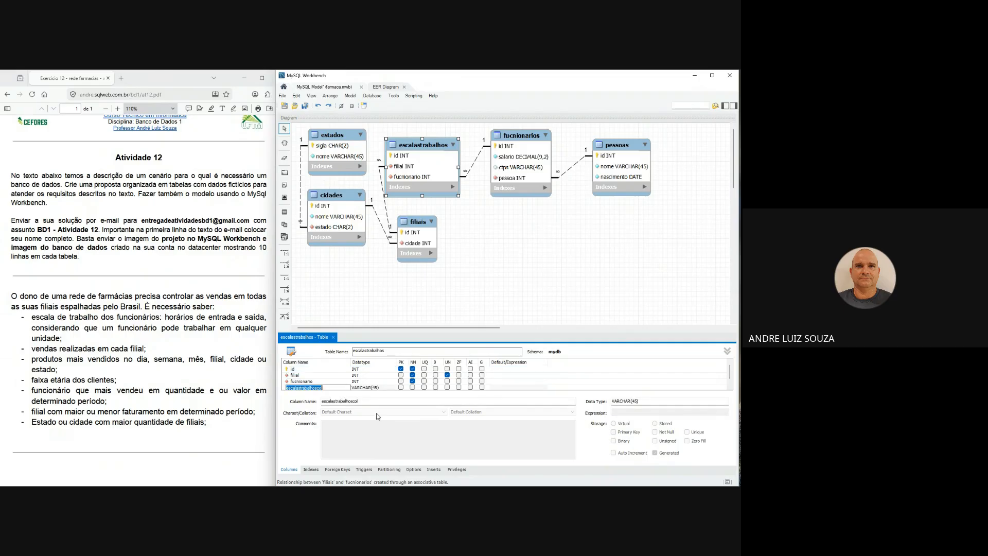
{"action": "type", "text": "inicio"}
{"action": "key", "text": "Tab"}
{"action": "type", "text": "datetime"}
{"action": "left_click", "coordinate": [412, 381]}
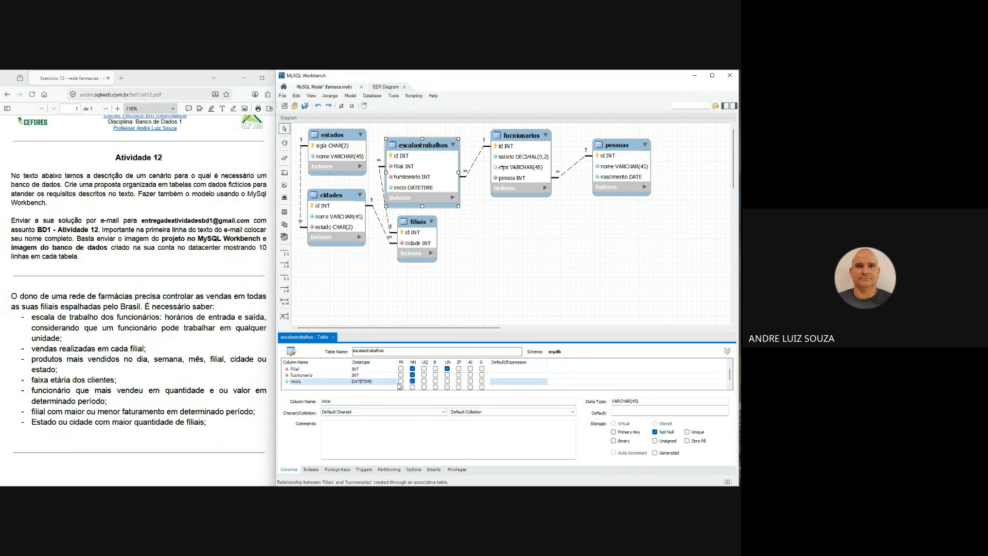
- Add a not-null termino column of type DATETIME to escalastrabalhos and close the table editor
{"action": "double_click", "coordinate": [314, 387]}
{"action": "type", "text": "termin"}
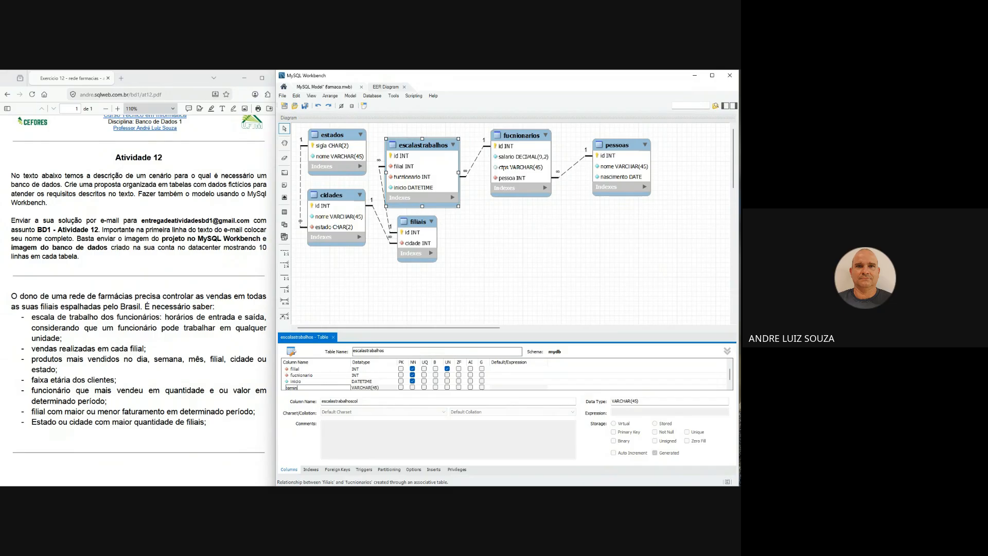
{"action": "type", "text": "o"}
{"action": "key", "text": "Tab"}
{"action": "type", "text": "date"}
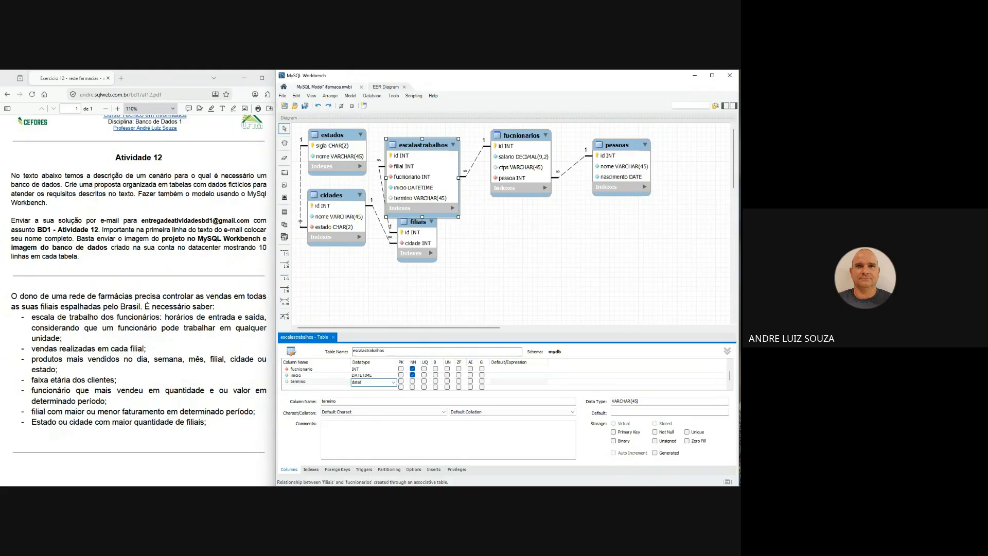
{"action": "type", "text": "time"}
{"action": "left_click", "coordinate": [412, 381]}
{"action": "left_click", "coordinate": [329, 370]}
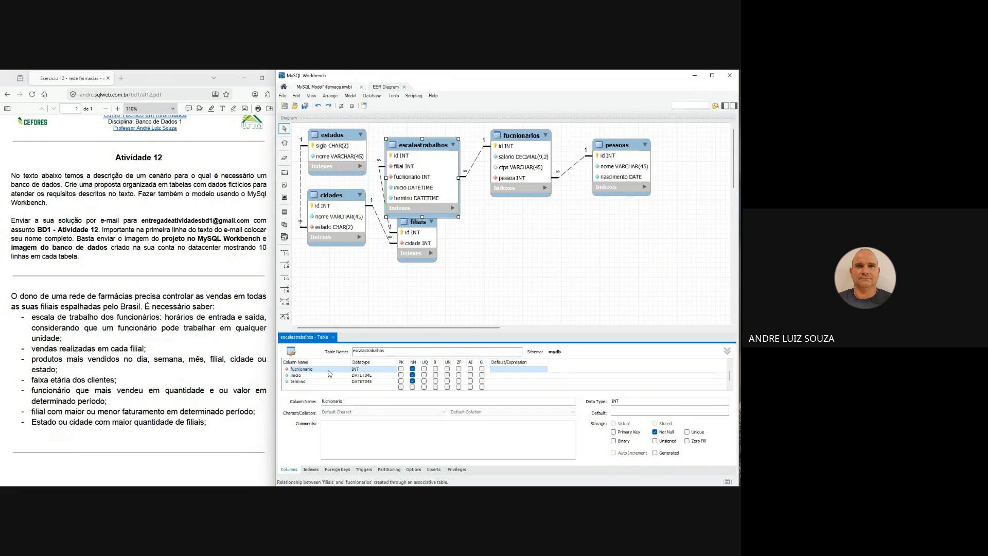
{"action": "left_click", "coordinate": [333, 339]}
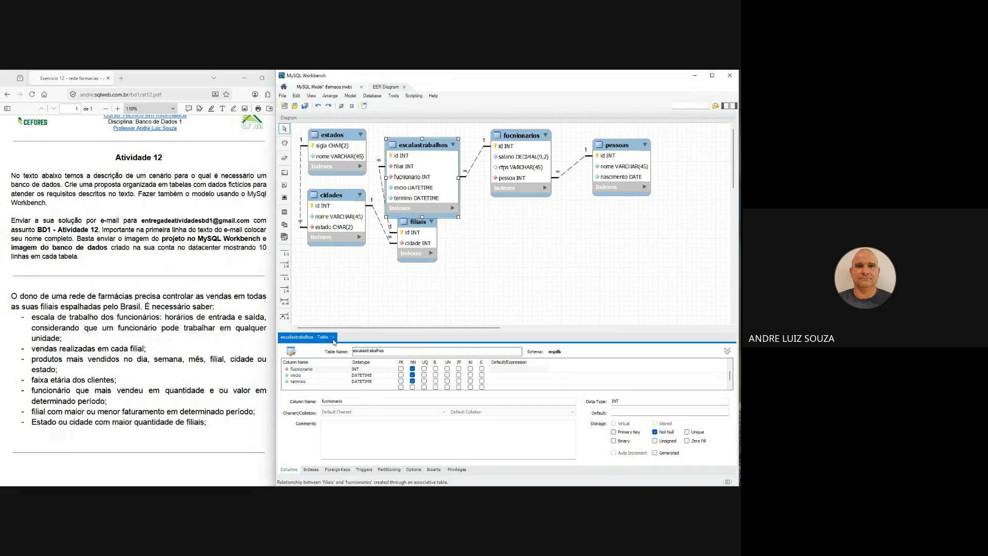
{"action": "left_click", "coordinate": [334, 338]}
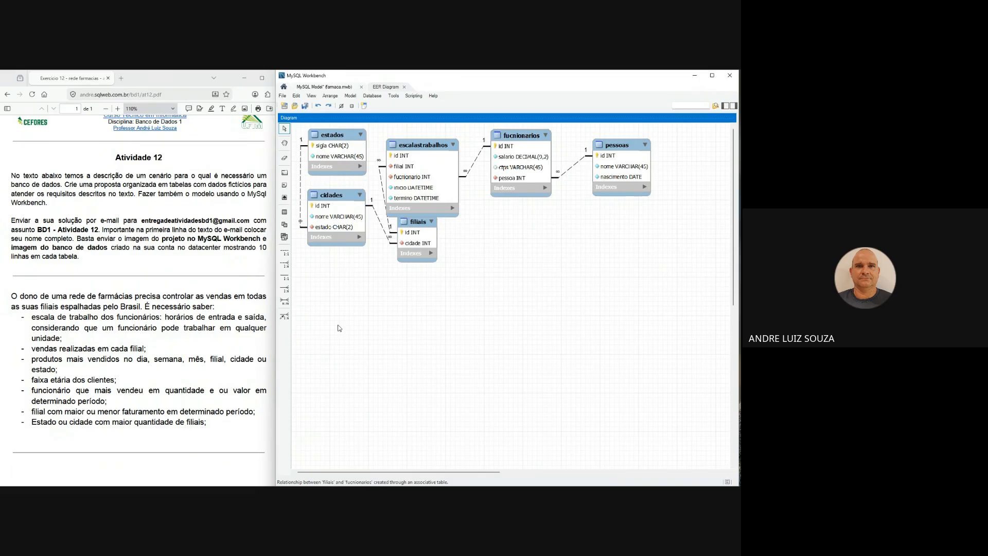
- Move escalastrabalhos up clear of filiais and space fucnionarios and pessoas further along the same row
{"action": "left_click_drag", "start_coordinate": [426, 148], "coordinate": [434, 135]}
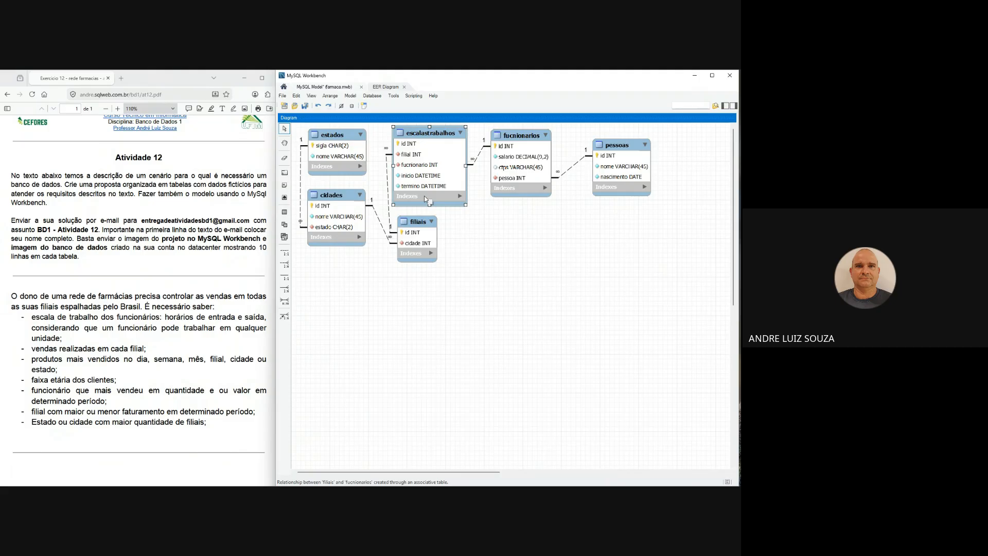
{"action": "left_click_drag", "start_coordinate": [623, 150], "coordinate": [643, 138]}
{"action": "left_click_drag", "start_coordinate": [532, 138], "coordinate": [552, 135]}
{"action": "left_click_drag", "start_coordinate": [450, 135], "coordinate": [455, 134]}
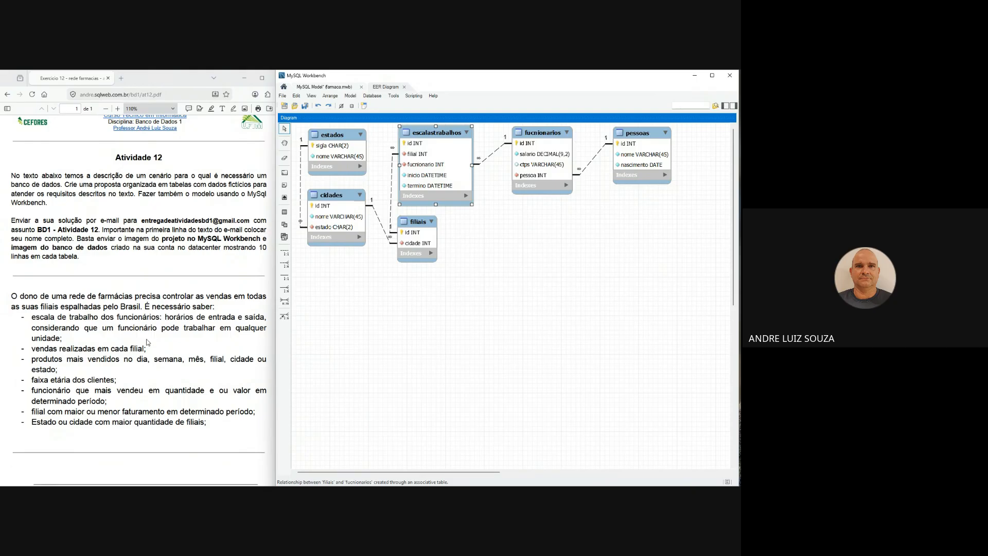
- Review the Atividade 12 requirements on employee work schedules, work at any unit, and sales made in each branch
{"action": "left_click", "coordinate": [89, 315]}
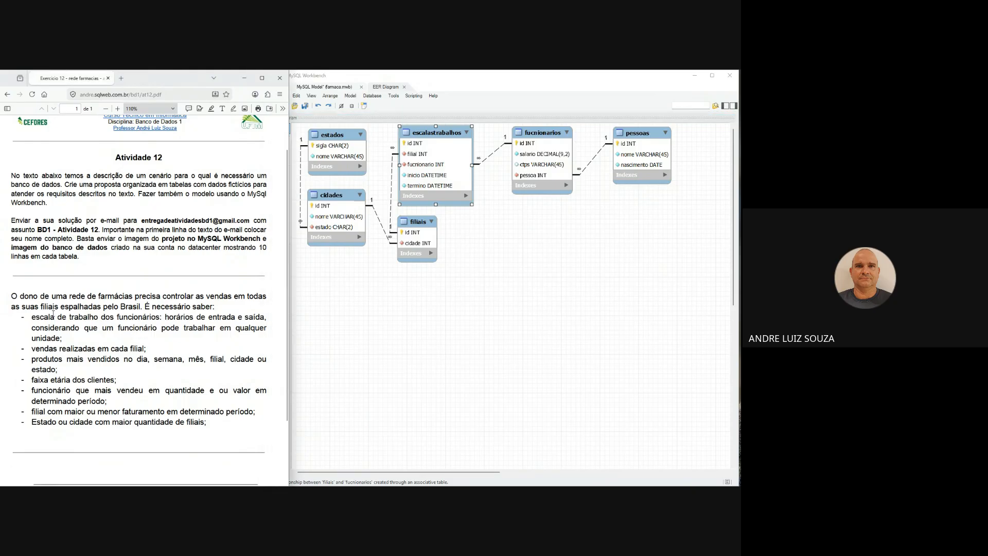
{"action": "left_click_drag", "start_coordinate": [32, 317], "coordinate": [264, 318]}
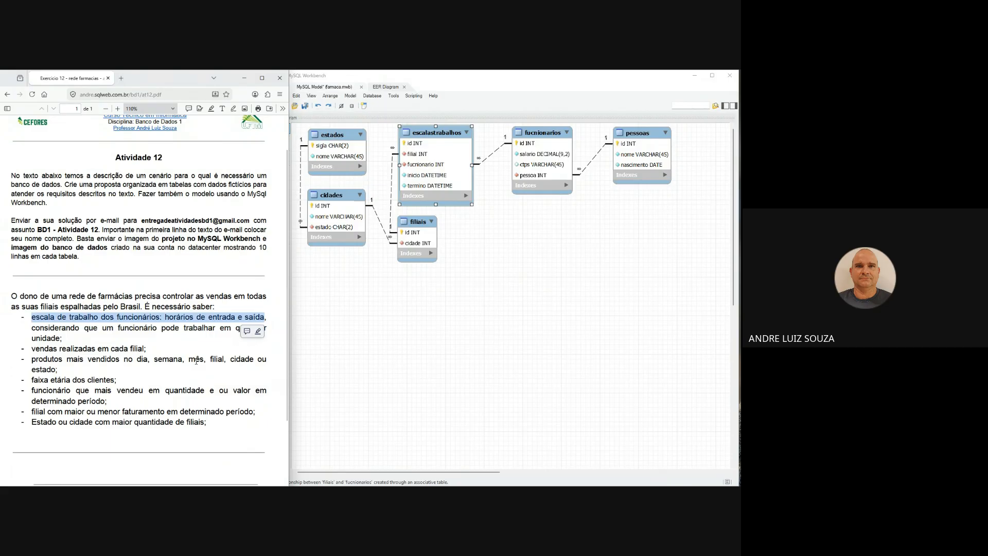
{"action": "left_click", "coordinate": [75, 325]}
{"action": "left_click_drag", "start_coordinate": [41, 332], "coordinate": [90, 348]}
{"action": "left_click", "coordinate": [48, 329]}
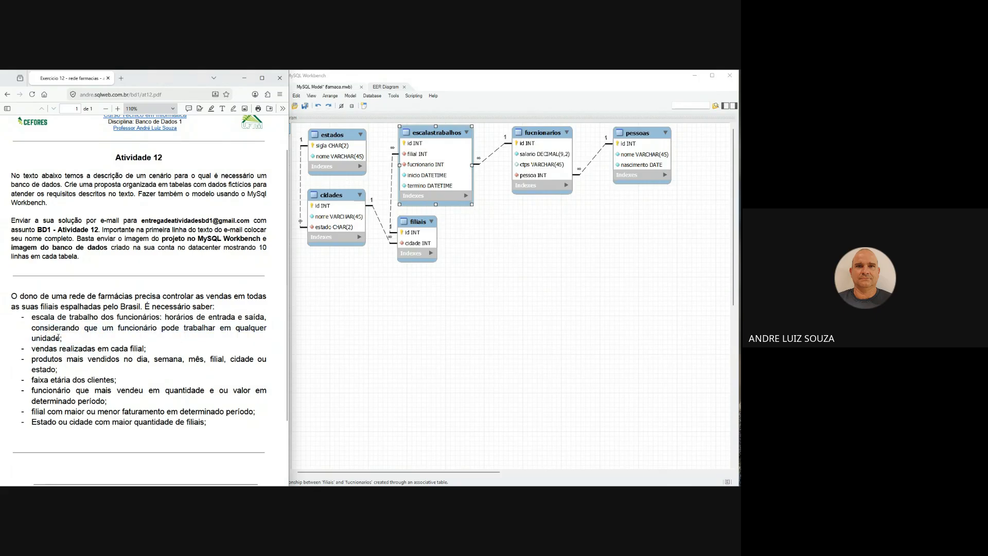
{"action": "left_click_drag", "start_coordinate": [33, 330], "coordinate": [62, 339]}
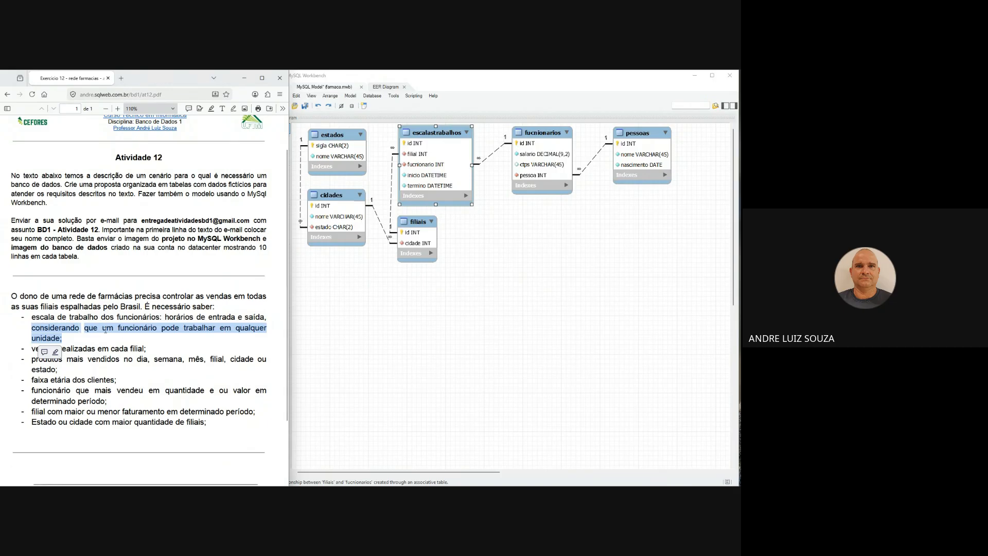
{"action": "left_click", "coordinate": [86, 341]}
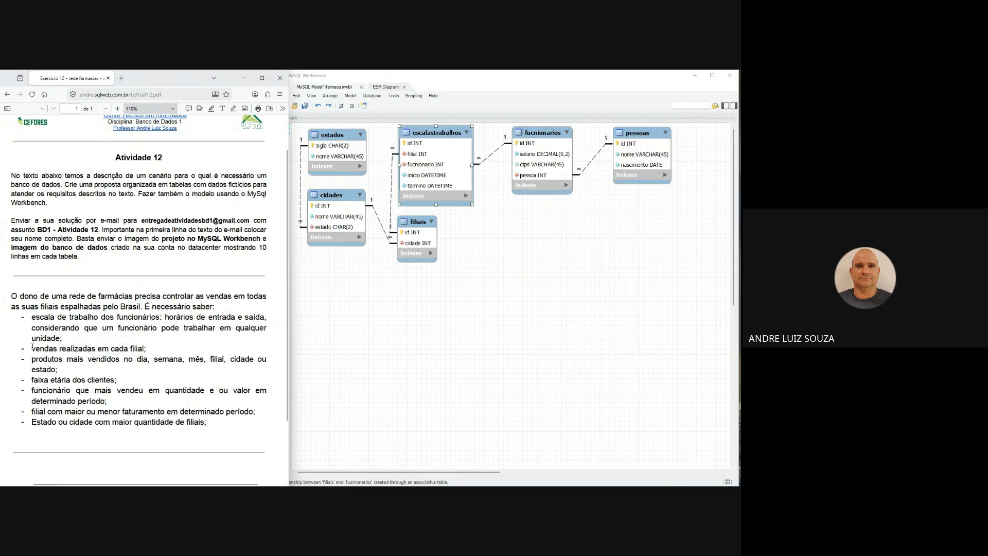
{"action": "left_click_drag", "start_coordinate": [144, 350], "coordinate": [35, 342]}
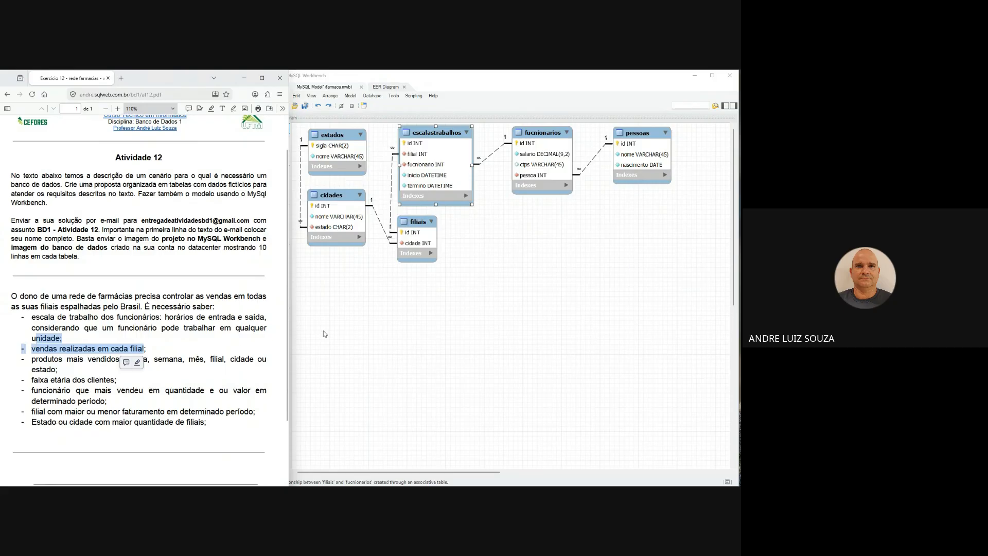
- Create a produtos table in the empty area below fucnionarios, with an unsigned, auto-incrementing INT primary key named id
{"action": "left_click", "coordinate": [345, 331]}
{"action": "left_click", "coordinate": [284, 211]}
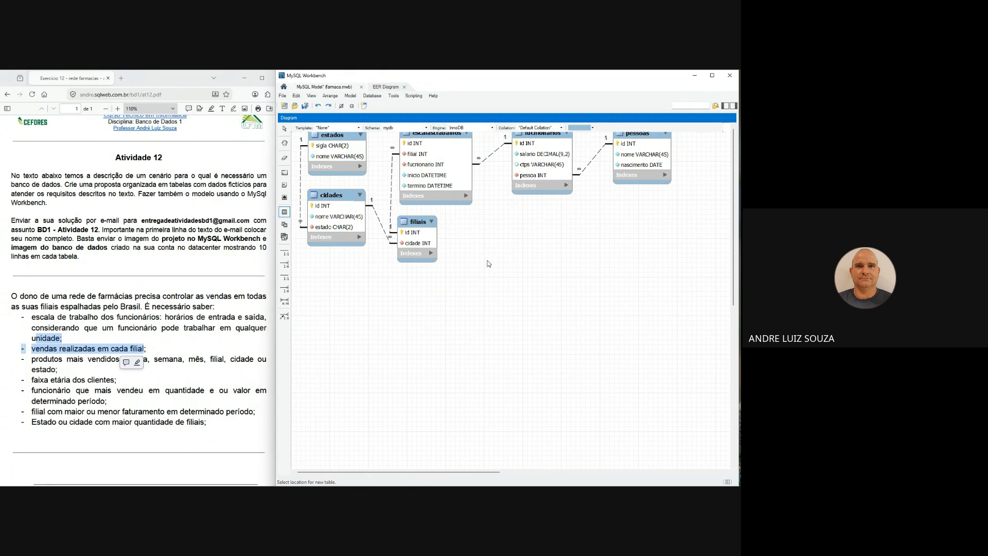
{"action": "left_click", "coordinate": [509, 268]}
{"action": "type", "text": "produtos"}
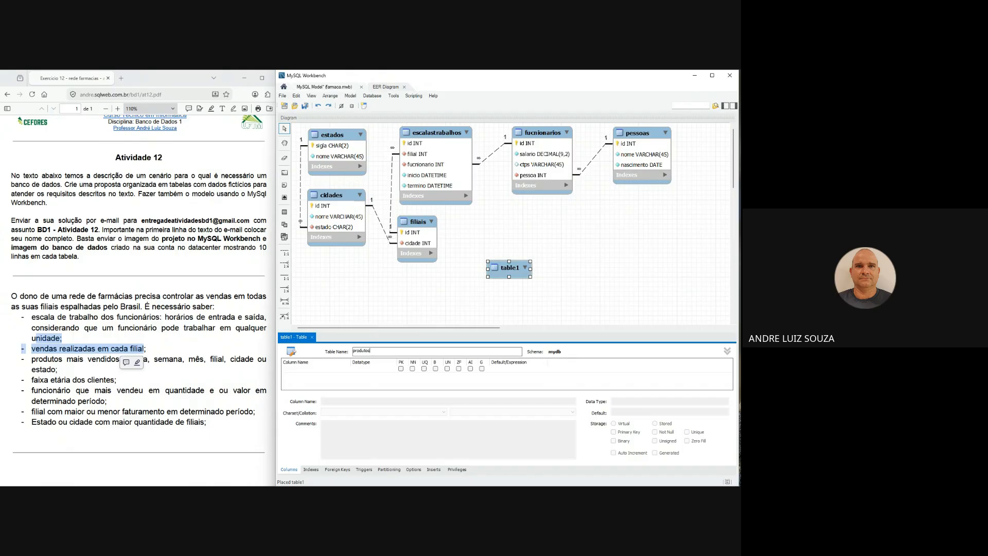
{"action": "left_click", "coordinate": [402, 372]}
{"action": "left_click", "coordinate": [470, 368]}
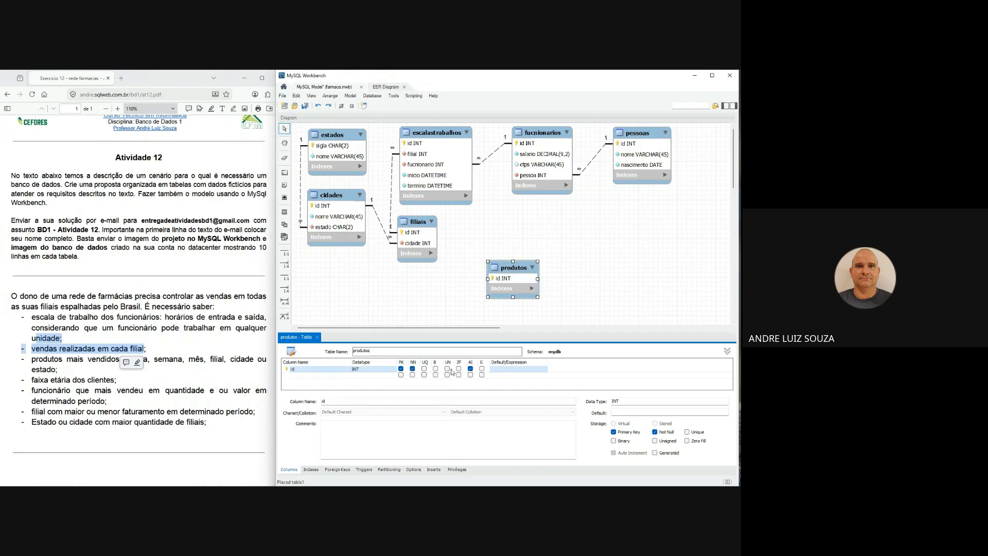
{"action": "left_click", "coordinate": [447, 369]}
- Add a not-null nome column of type VARCHAR(250) to produtos
{"action": "left_click", "coordinate": [335, 381]}
{"action": "left_click", "coordinate": [334, 378]}
{"action": "type", "text": "nome"}
{"action": "key", "text": "Tab"}
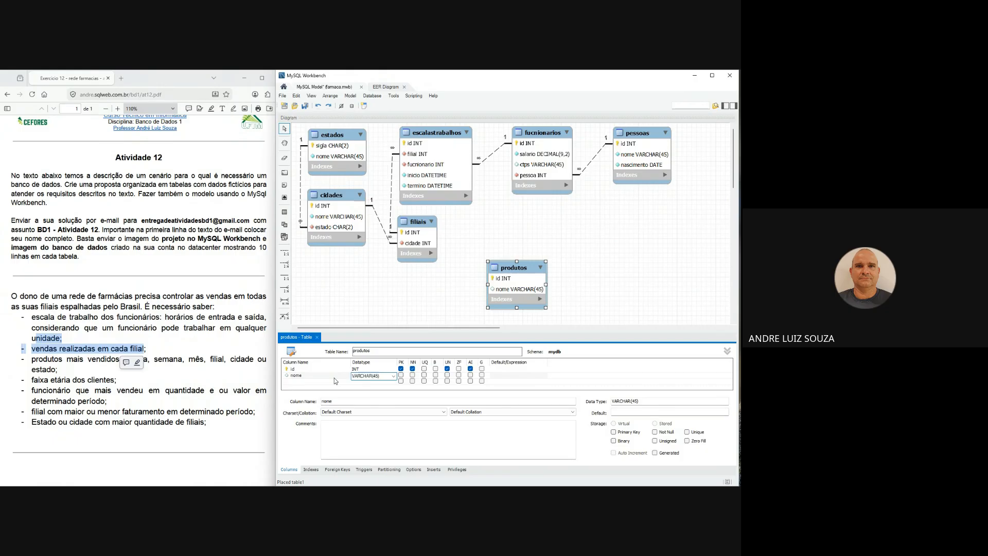
{"action": "key", "text": "Left"}
{"action": "key", "text": "BackSpace"}
{"action": "type", "text": "2"}
{"action": "left_click", "coordinate": [412, 375]}
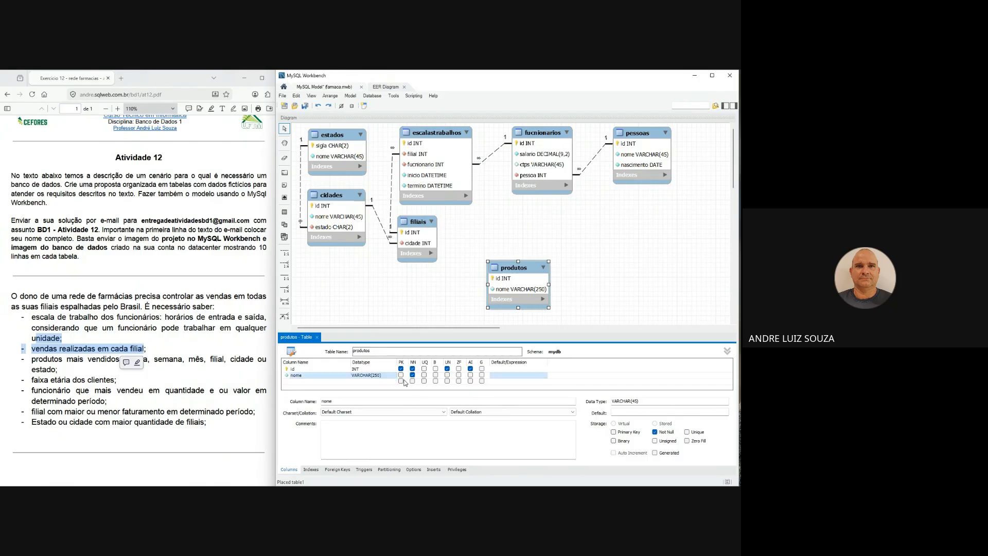
- Add a not-null preco column of type DECIMAL(9,2) to produtos and close the table editor
{"action": "double_click", "coordinate": [338, 382]}
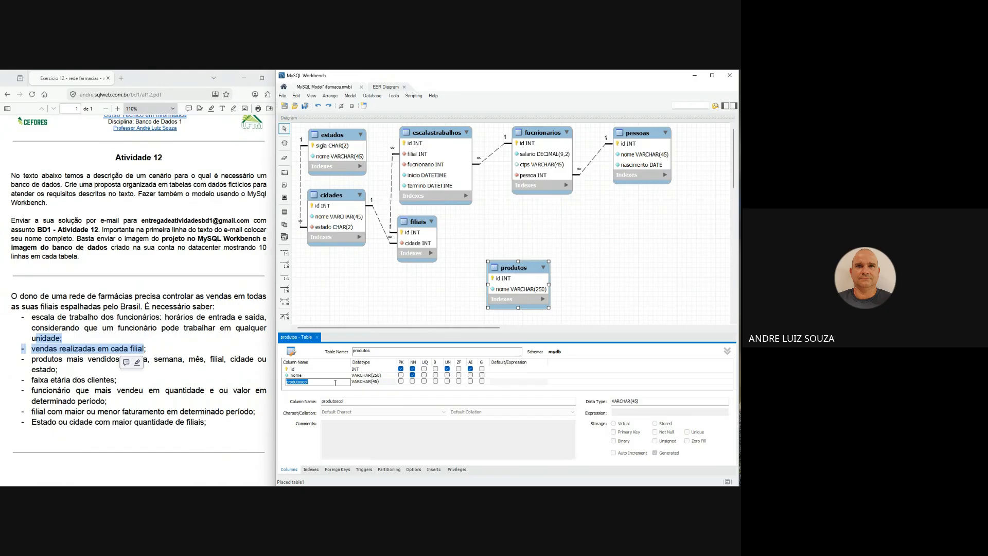
{"action": "type", "text": "preco"}
{"action": "key", "text": "Tab"}
{"action": "type", "text": "deci"}
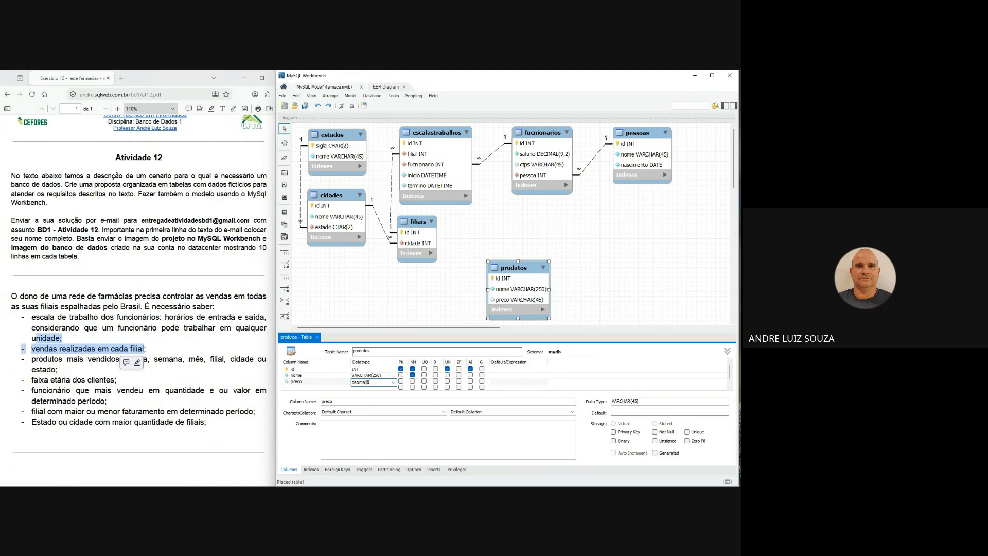
{"action": "type", "text": "mal(9.2)"}
{"action": "left_click", "coordinate": [412, 381]}
{"action": "left_click", "coordinate": [347, 375]}
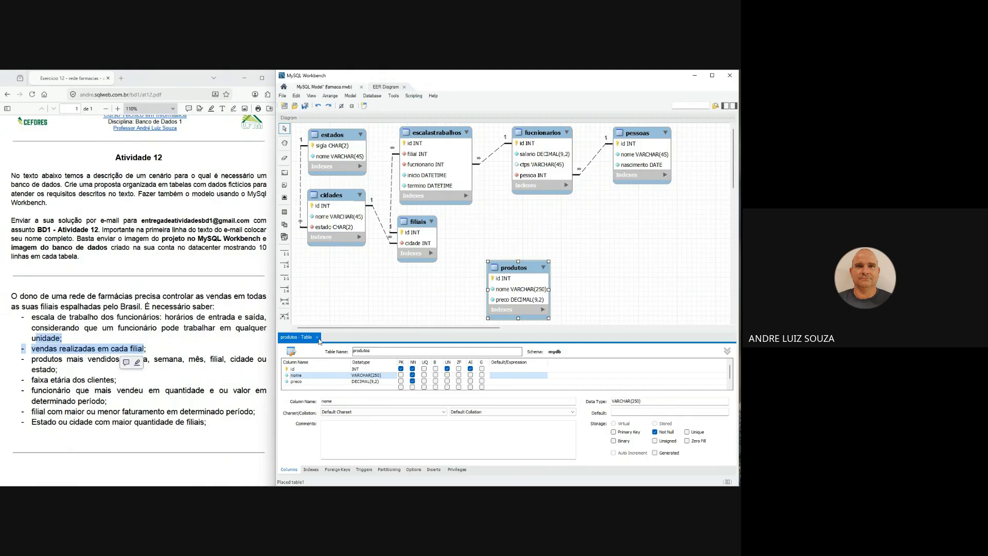
{"action": "left_click", "coordinate": [317, 338]}
- Move produtos down to the area beneath fucnionarios and pessoas, and switch to the Atividade 12 document in the browser
{"action": "left_click_drag", "start_coordinate": [526, 272], "coordinate": [612, 292]}
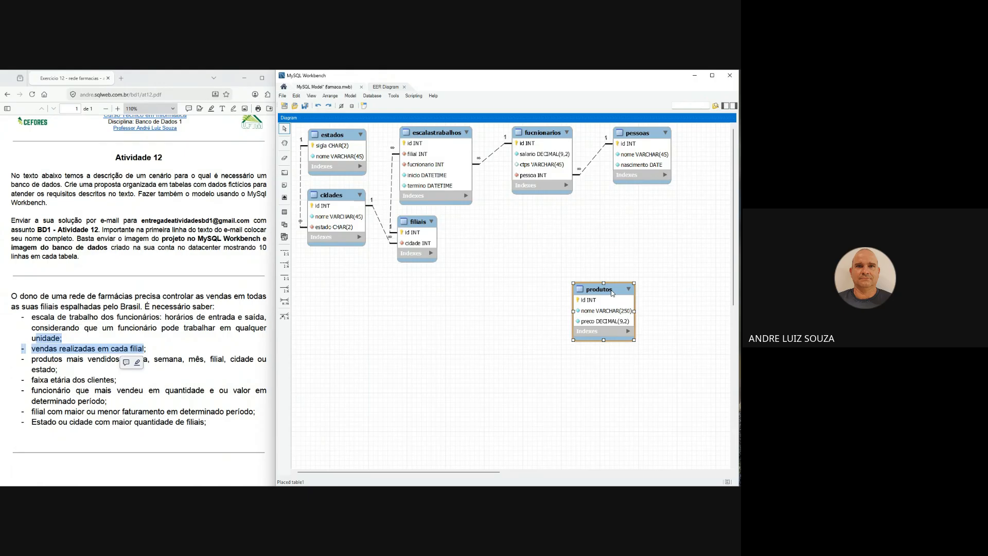
{"action": "left_click", "coordinate": [169, 358]}
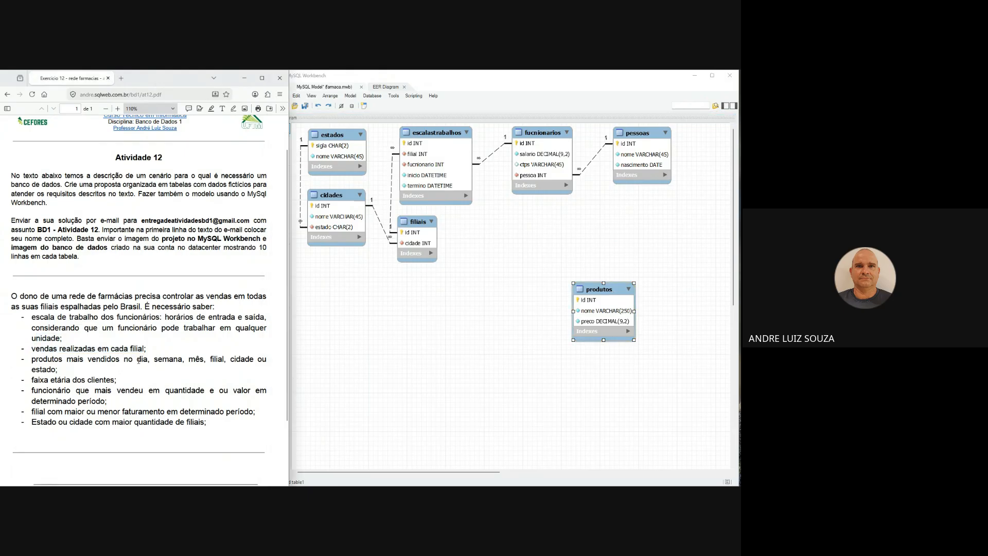
- Reposition produtos in the empty area below pessoas and shift pessoas slightly to align the two tables
{"action": "left_click_drag", "start_coordinate": [597, 292], "coordinate": [603, 298]}
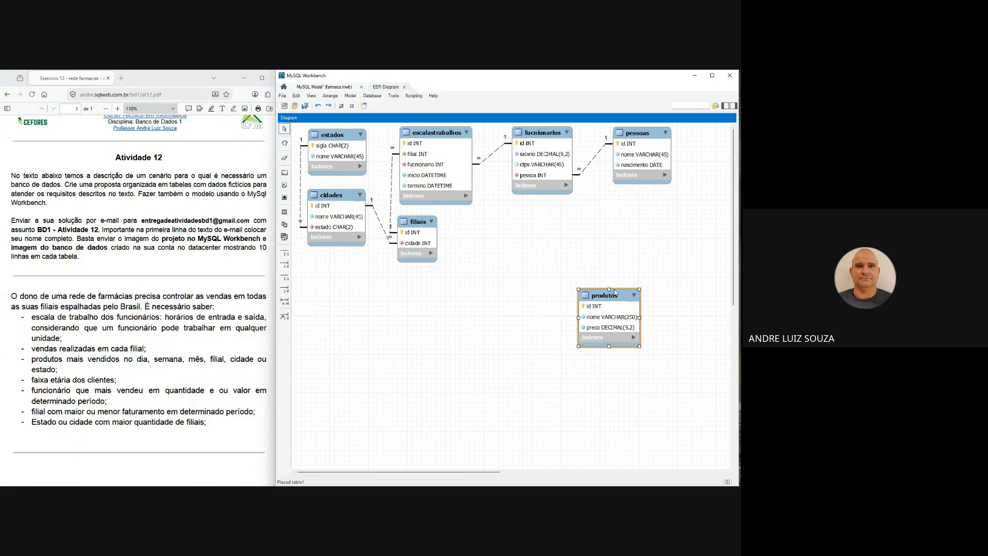
{"action": "left_click_drag", "start_coordinate": [603, 298], "coordinate": [615, 300]}
{"action": "left_click_drag", "start_coordinate": [649, 134], "coordinate": [646, 138]}
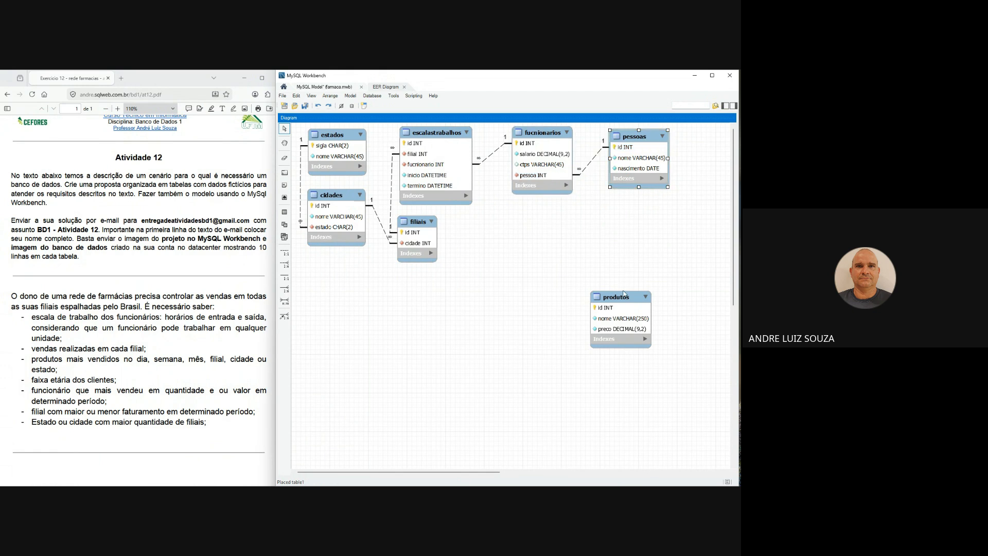
{"action": "left_click_drag", "start_coordinate": [623, 301], "coordinate": [624, 304]}
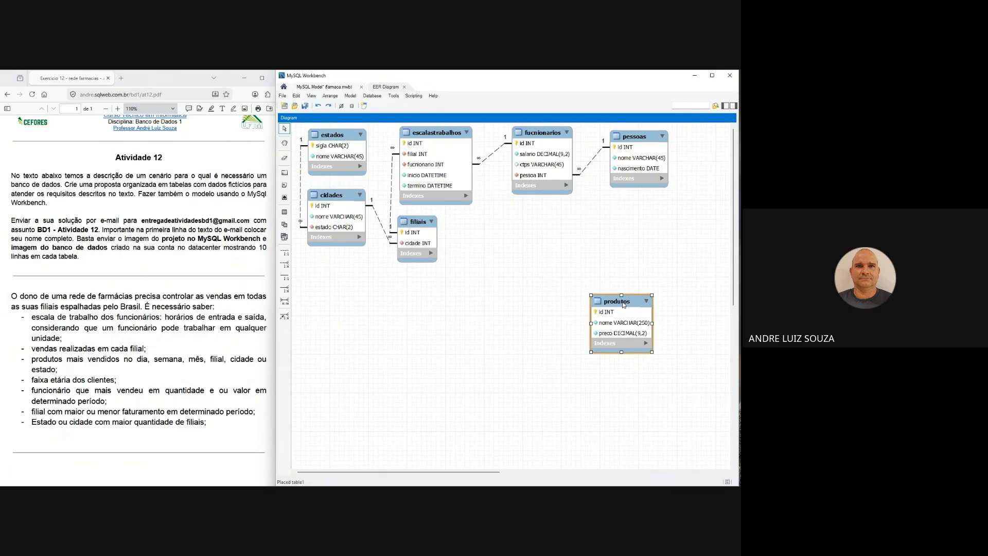
{"action": "left_click_drag", "start_coordinate": [624, 305], "coordinate": [617, 306]}
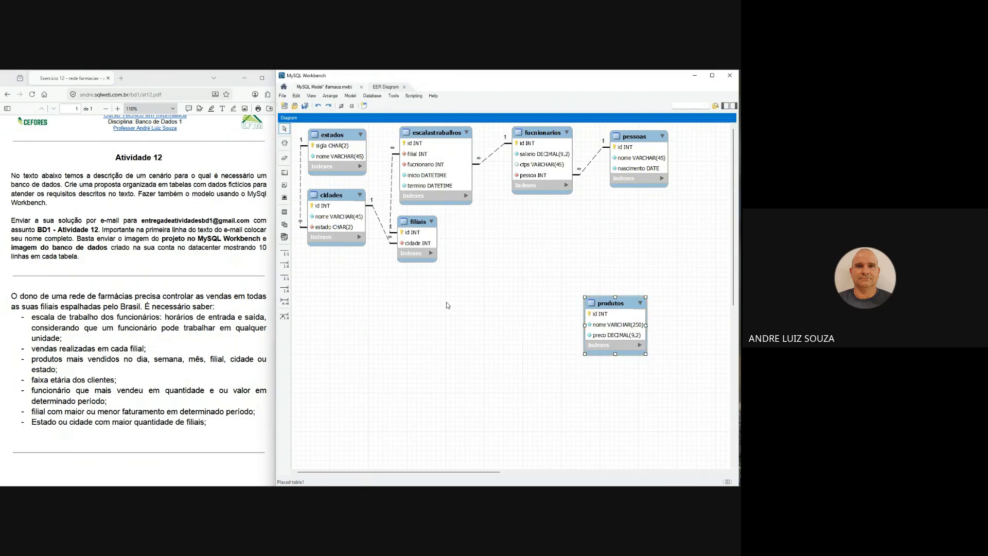
- Connect produtos and pessoas with a many-to-many relationship, and align produtos beneath the associative table
{"action": "left_click", "coordinate": [287, 301]}
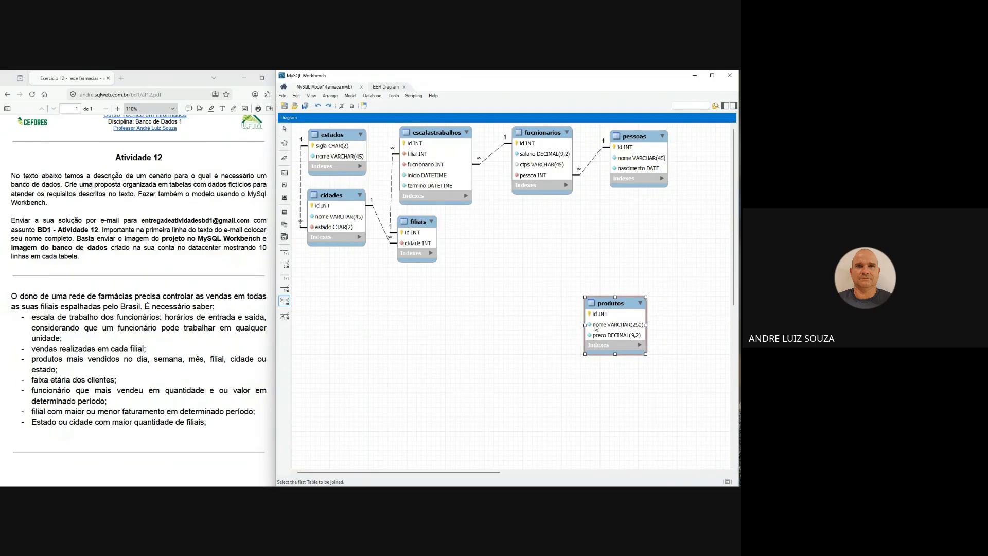
{"action": "left_click", "coordinate": [621, 317]}
{"action": "left_click", "coordinate": [641, 164]}
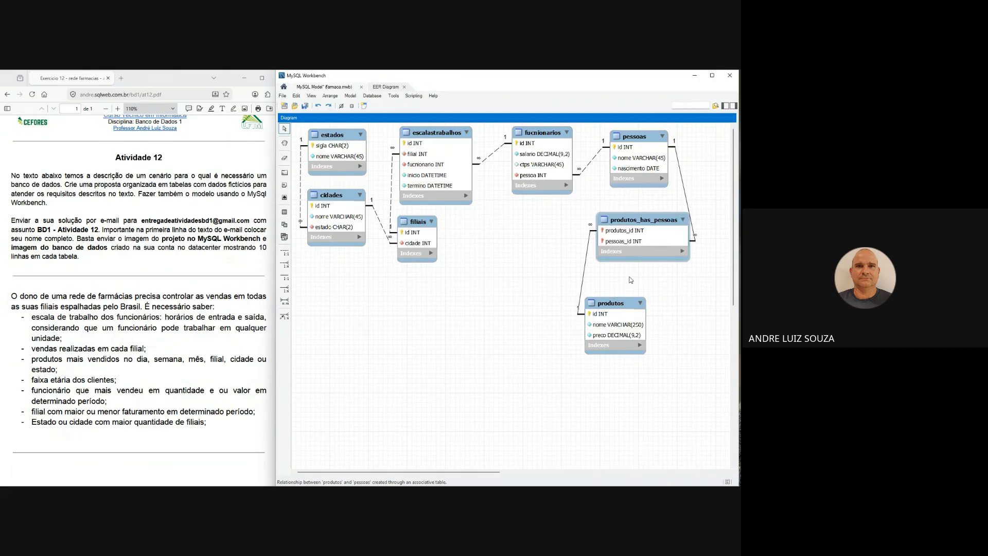
{"action": "left_click_drag", "start_coordinate": [628, 304], "coordinate": [655, 300]}
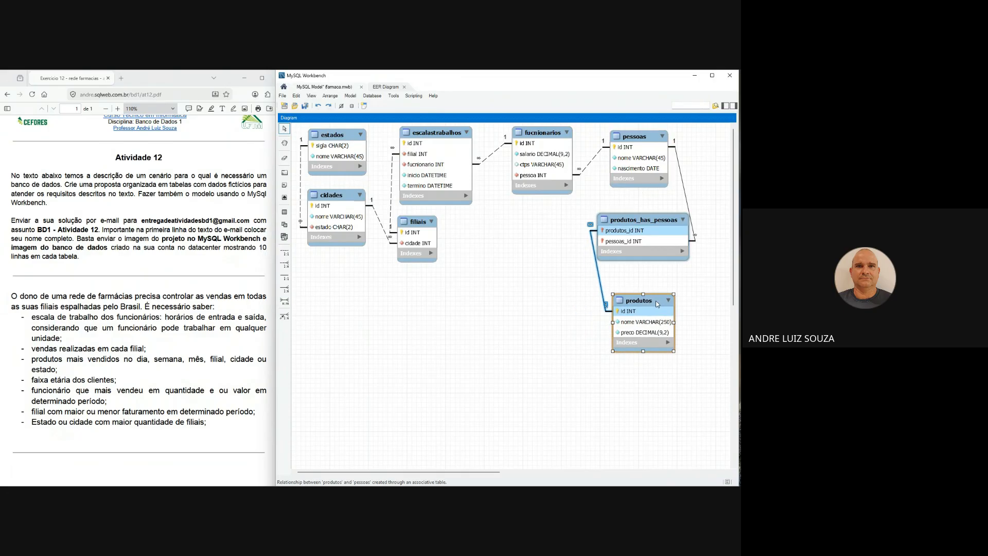
- Rename the produtos_has_pessoas table as vendas, remove the primary key from both of its columns, and close the table editor
{"action": "double_click", "coordinate": [644, 222]}
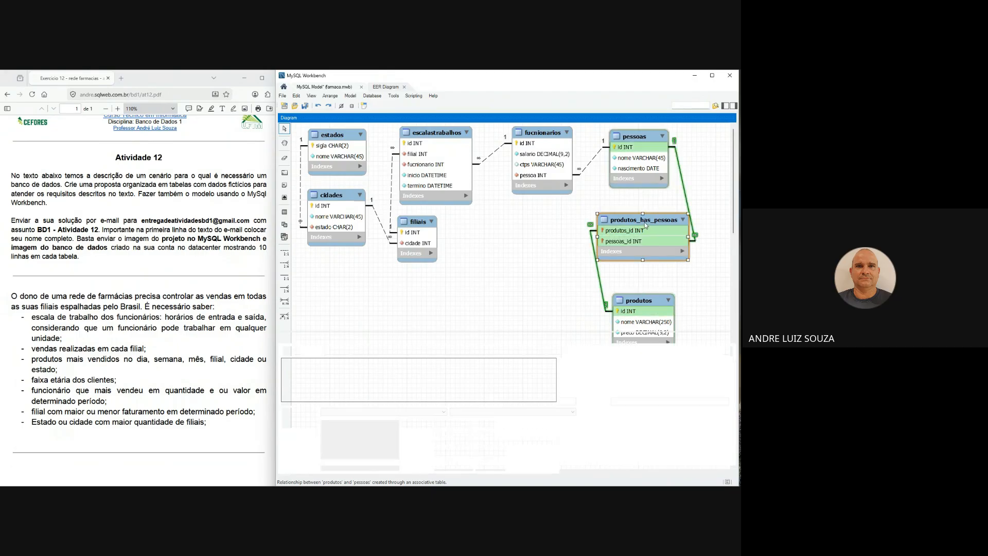
{"action": "key", "text": "BackSpace"}
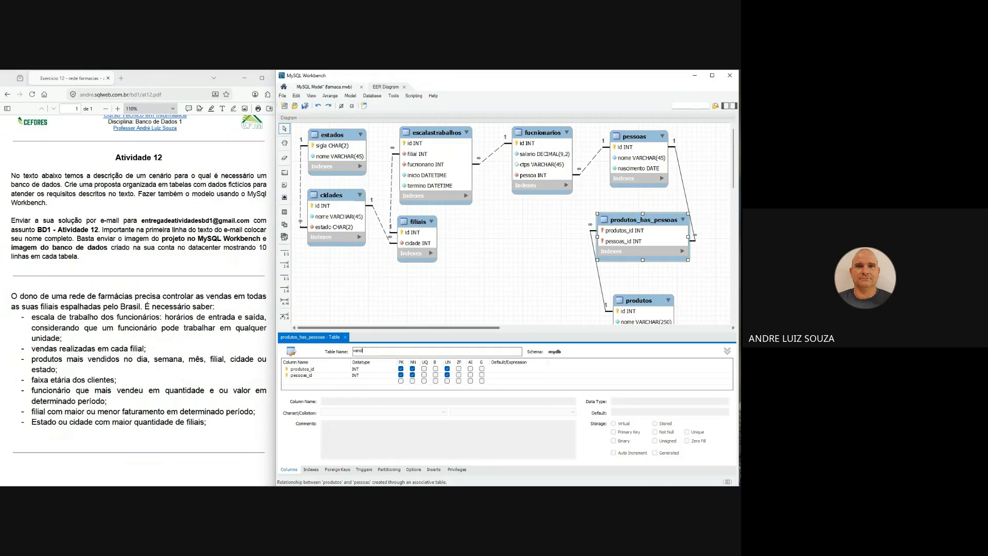
{"action": "left_click", "coordinate": [401, 369]}
{"action": "left_click", "coordinate": [400, 375]}
{"action": "left_click", "coordinate": [319, 370]}
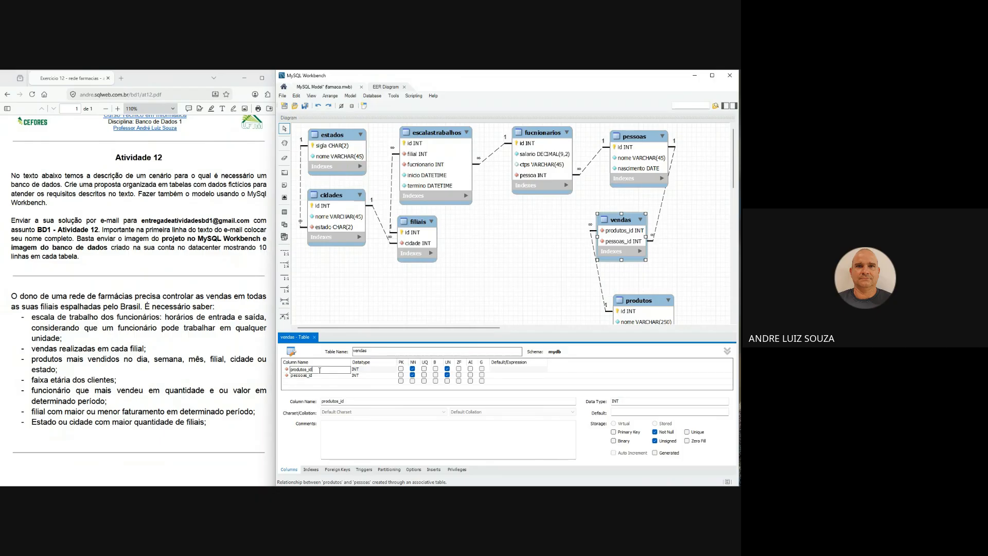
{"action": "key", "text": "Return"}
{"action": "left_click", "coordinate": [315, 340]}
{"action": "left_click", "coordinate": [315, 337]}
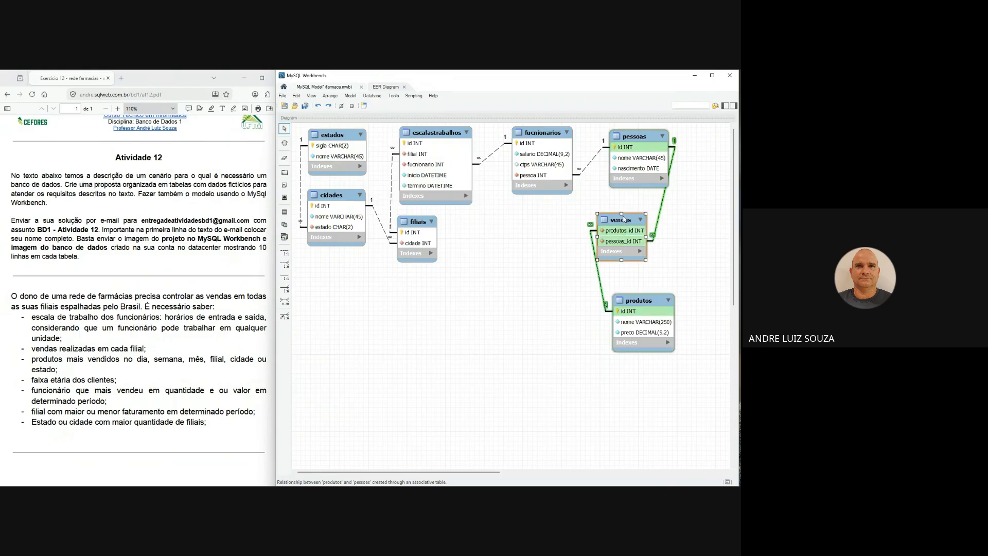
- Center vendas between pessoas and produtos, and delete the vendas–produtos relationship together with its foreign key column
{"action": "left_click_drag", "start_coordinate": [625, 221], "coordinate": [637, 228]}
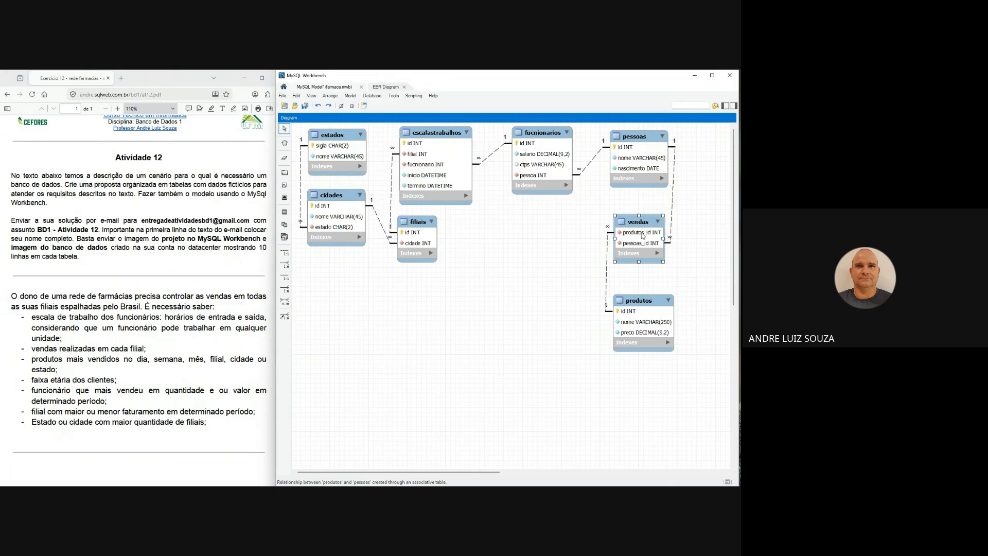
{"action": "double_click", "coordinate": [636, 224]}
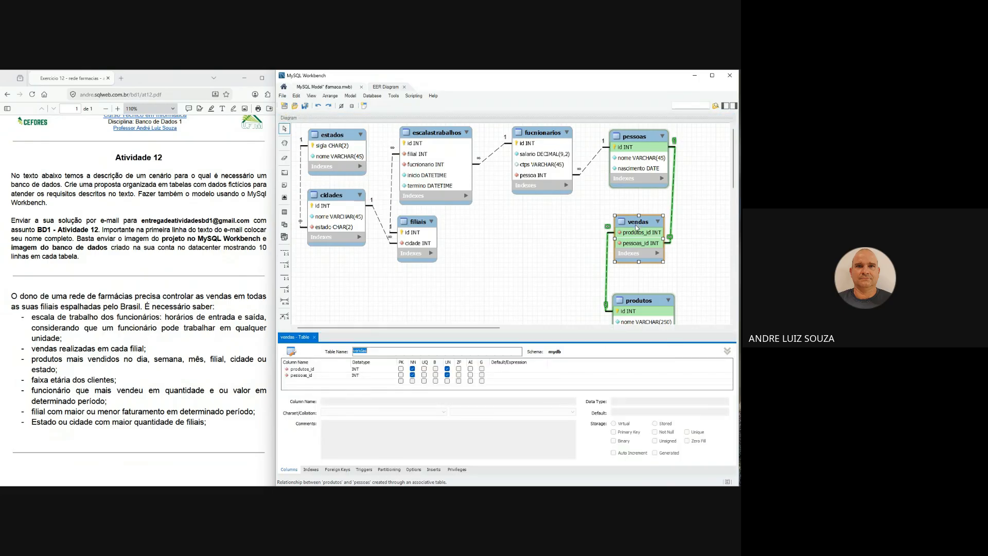
{"action": "left_click", "coordinate": [314, 337]}
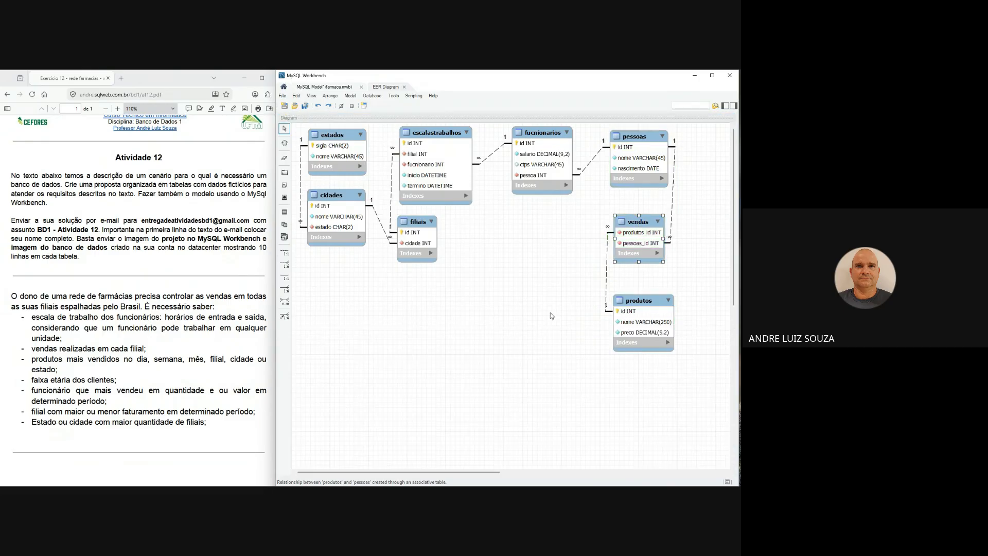
{"action": "right_click", "coordinate": [607, 283]}
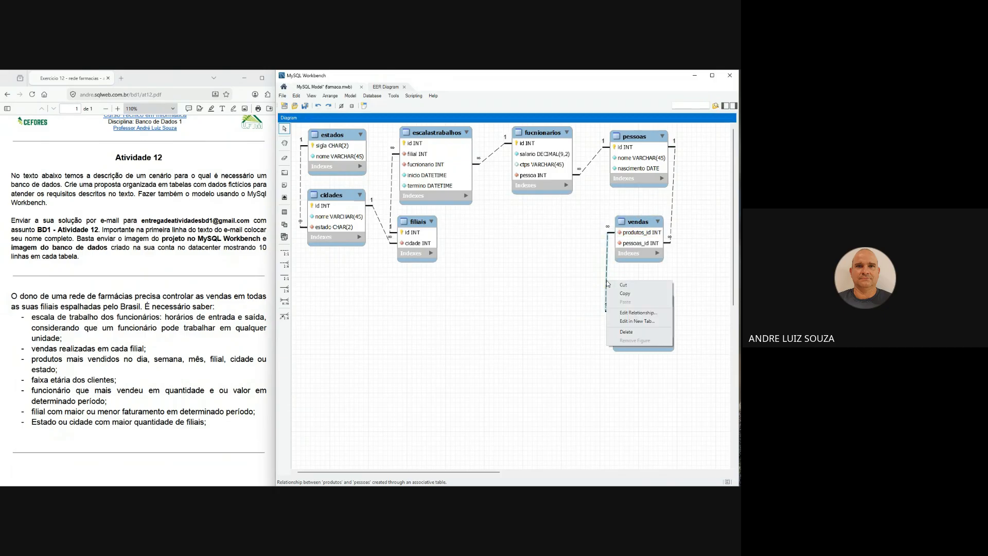
{"action": "left_click", "coordinate": [626, 332]}
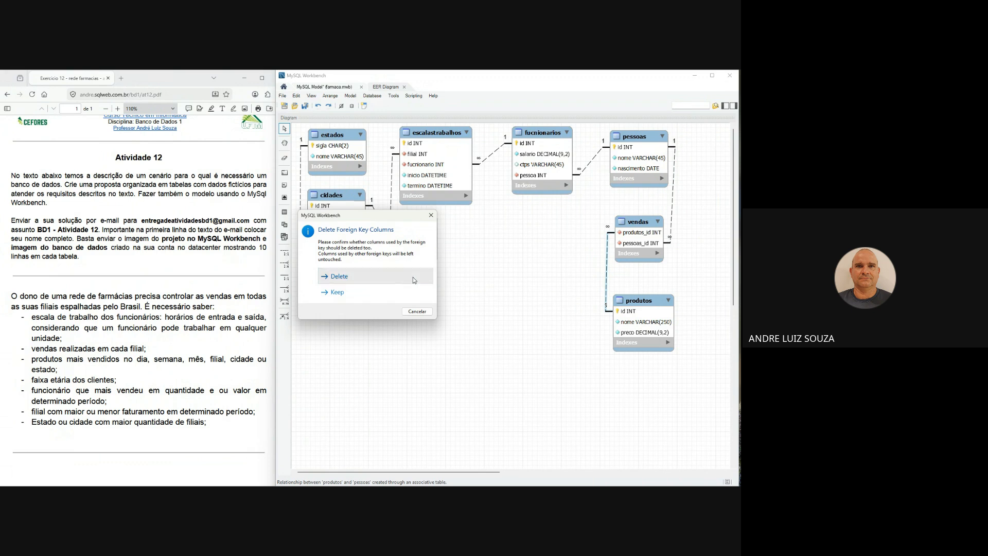
{"action": "left_click", "coordinate": [413, 278]}
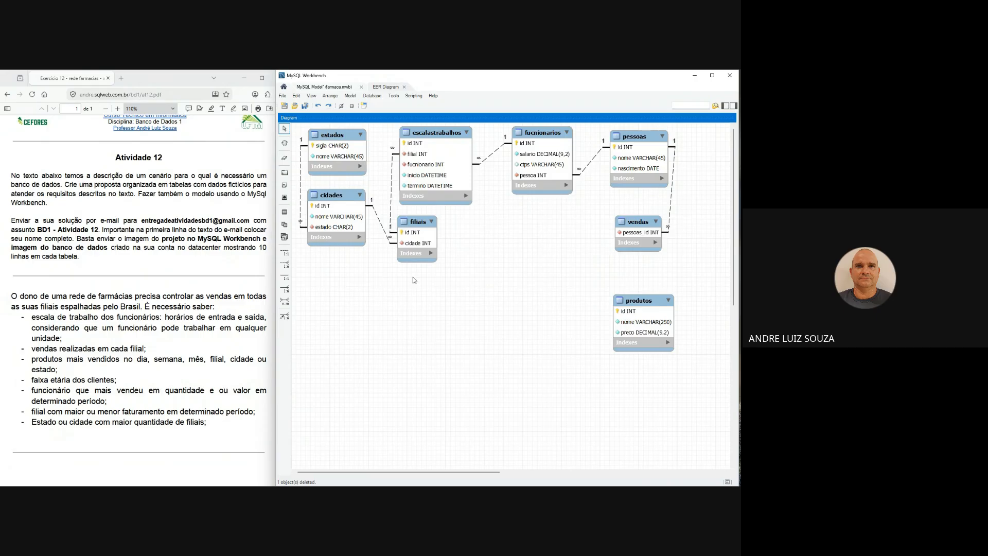
- Add an unsigned, auto-incrementing INT primary key column named id to vendas
{"action": "double_click", "coordinate": [637, 222]}
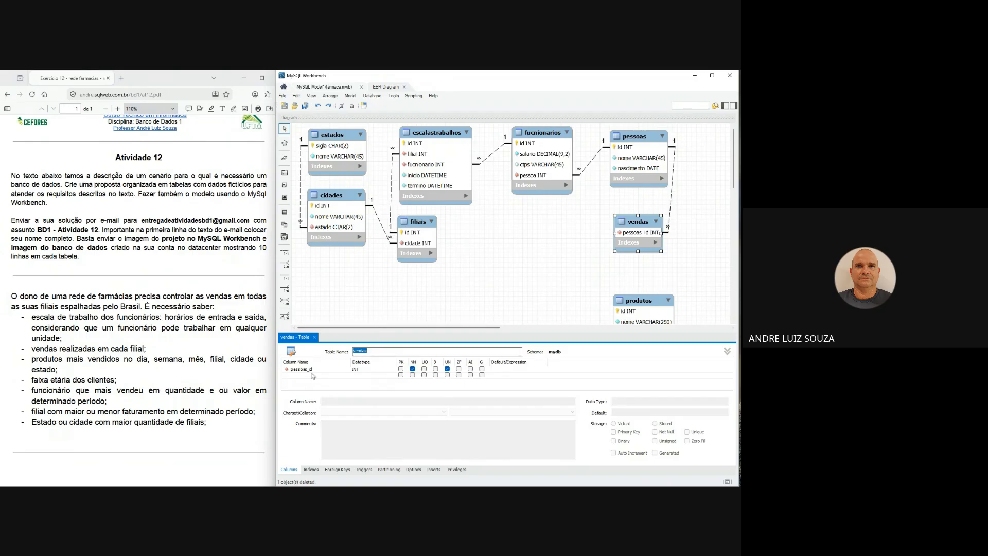
{"action": "double_click", "coordinate": [319, 375]}
{"action": "type", "text": "id"}
{"action": "key", "text": "Tab"}
{"action": "type", "text": "int"}
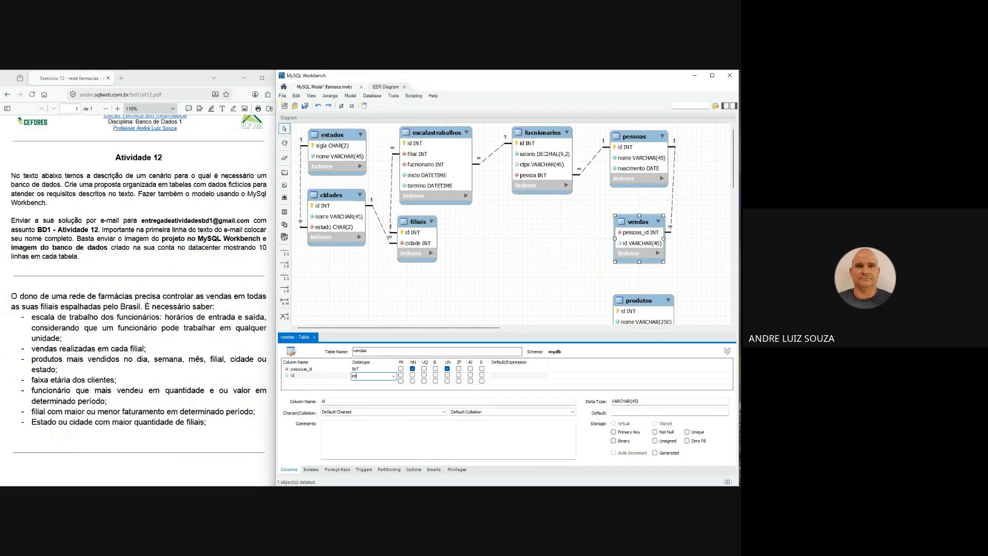
{"action": "left_click", "coordinate": [401, 375]}
{"action": "left_click", "coordinate": [448, 374]}
{"action": "left_click", "coordinate": [470, 375]}
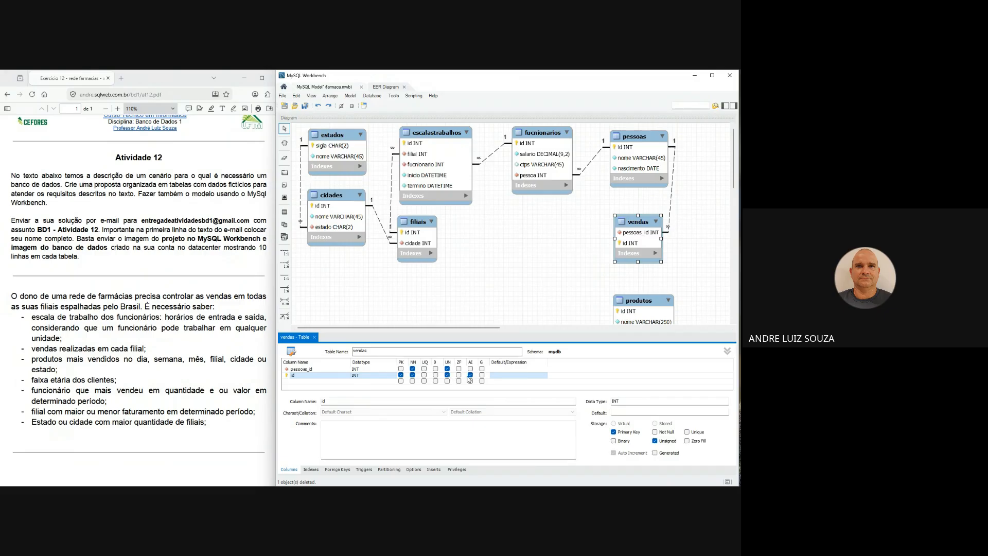
- Place id first in the vendas column list, rename the pessoas_id column as cliente, and close the table editor
{"action": "right_click", "coordinate": [308, 375]}
{"action": "left_click", "coordinate": [327, 382]}
{"action": "left_click", "coordinate": [324, 376]}
{"action": "left_click", "coordinate": [324, 376]}
{"action": "key", "text": "BackSpace"}
{"action": "key", "text": "BackSpace"}
{"action": "key", "text": "BackSpace"}
{"action": "key", "text": "BackSpace"}
{"action": "key", "text": "BackSpace"}
{"action": "key", "text": "BackSpace"}
{"action": "key", "text": "BackSpace"}
{"action": "key", "text": "BackSpace"}
{"action": "type", "text": "cliente"}
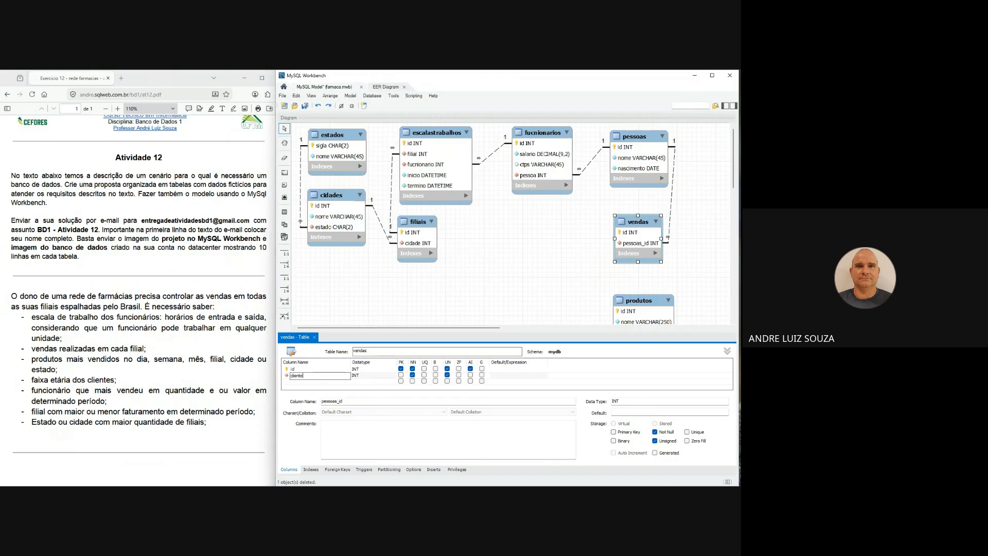
{"action": "left_click", "coordinate": [341, 370]}
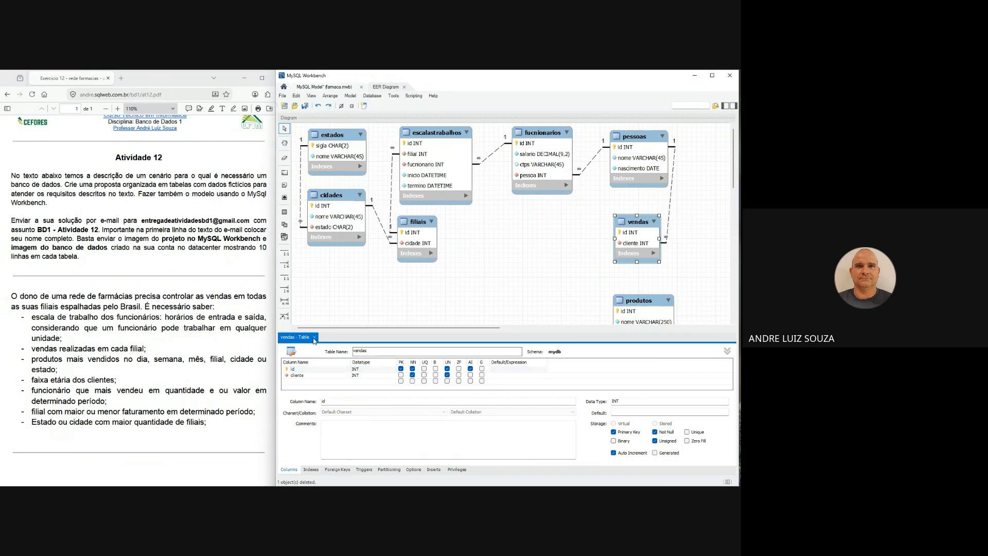
{"action": "left_click", "coordinate": [313, 337]}
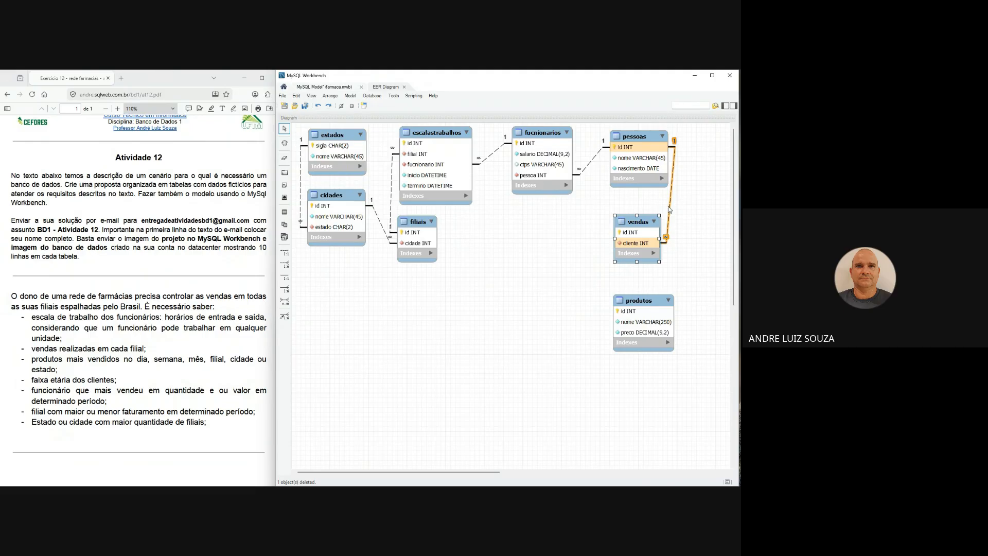
- Move vendas closer beneath pessoas and add a not-null diahora column of type DATETIME to it
{"action": "mouse_move", "coordinate": [642, 227]}
{"action": "left_mouse_down"}
{"action": "mouse_move", "coordinate": [657, 221]}
{"action": "mouse_move", "coordinate": [652, 213]}
{"action": "left_mouse_up"}
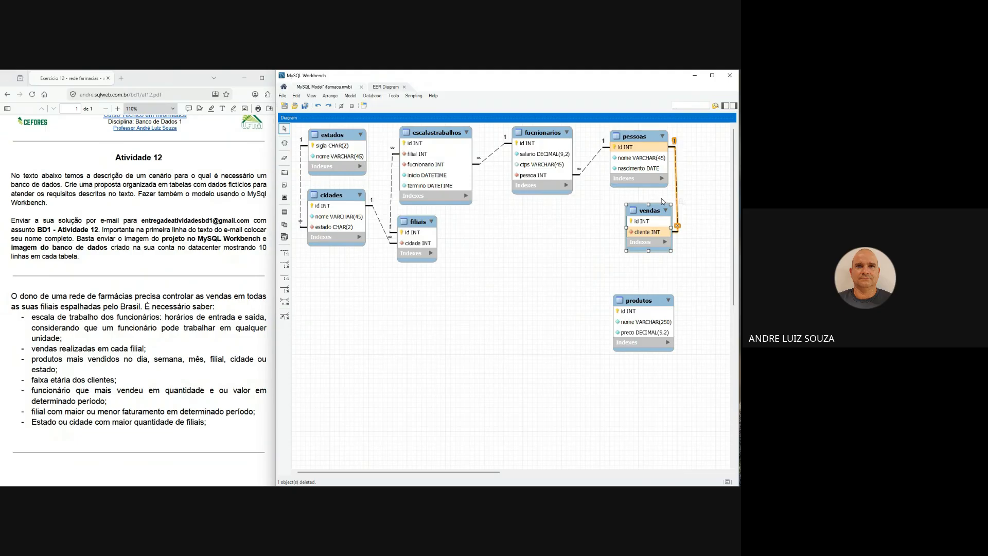
{"action": "left_click_drag", "start_coordinate": [653, 210], "coordinate": [647, 212]}
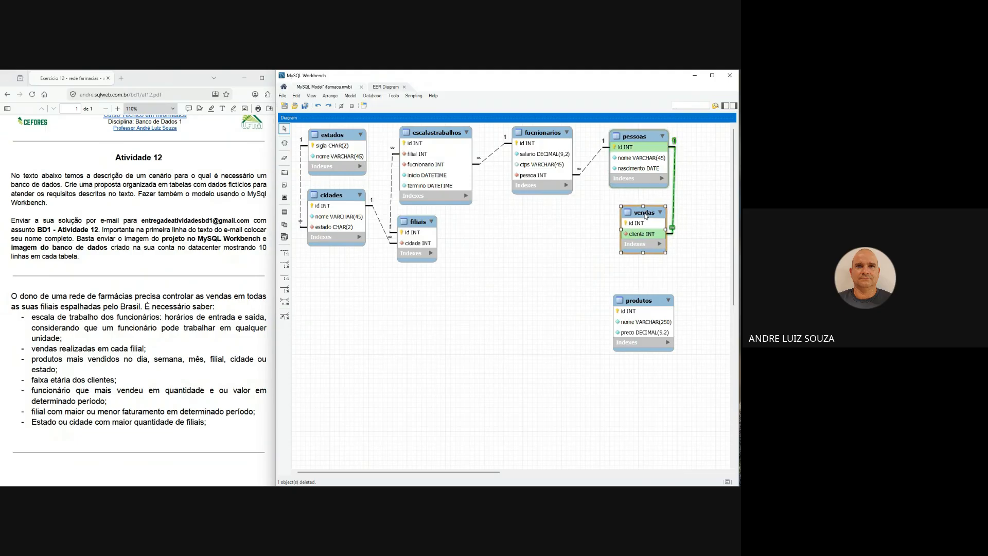
{"action": "double_click", "coordinate": [647, 212]}
{"action": "left_click", "coordinate": [332, 382]}
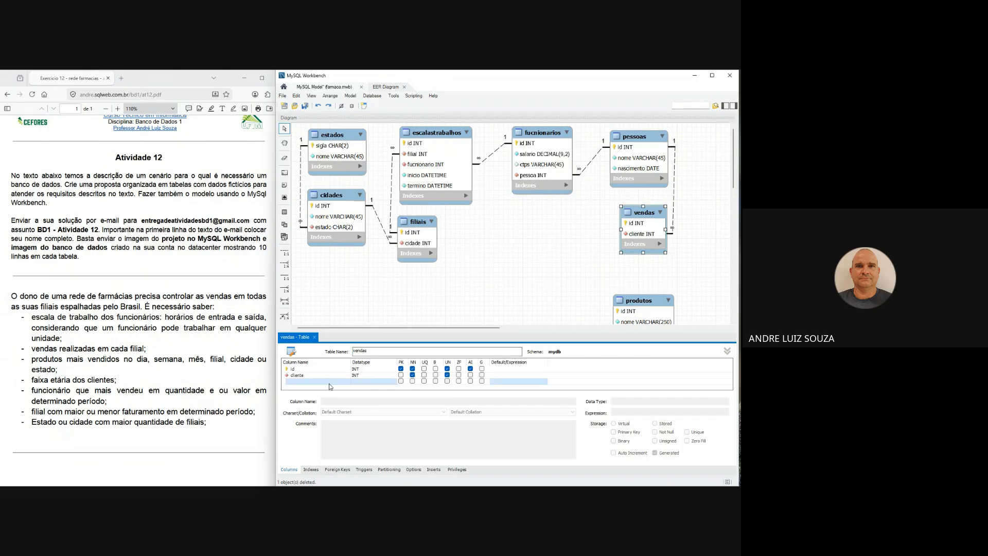
{"action": "key", "text": "BackSpace"}
{"action": "key", "text": "BackSpace"}
{"action": "key", "text": "BackSpace"}
{"action": "key", "text": "BackSpace"}
{"action": "key", "text": "BackSpace"}
{"action": "key", "text": "BackSpace"}
{"action": "key", "text": "BackSpace"}
{"action": "key", "text": "BackSpace"}
{"action": "key", "text": "BackSpace"}
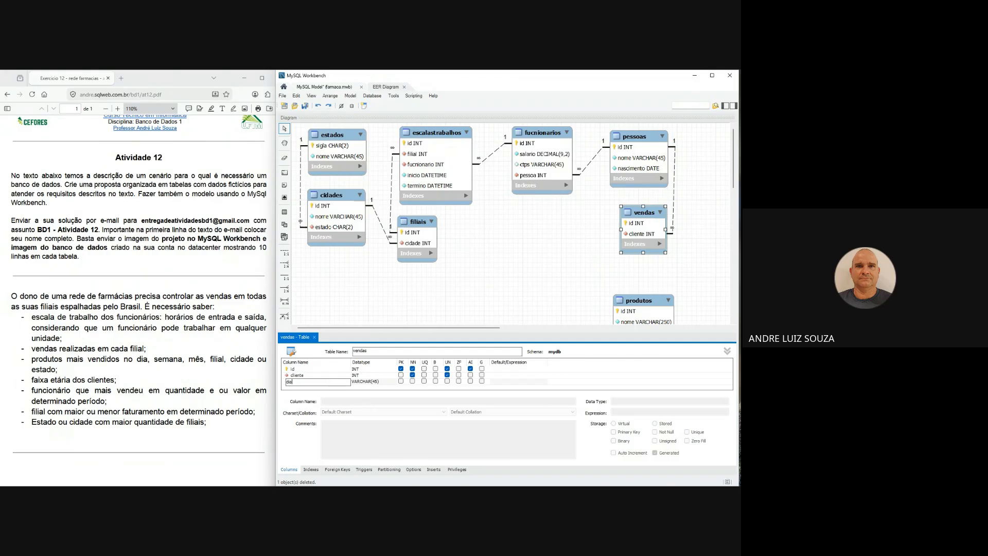
{"action": "type", "text": "diahora"}
{"action": "key", "text": "Tab"}
{"action": "type", "text": "datetime"}
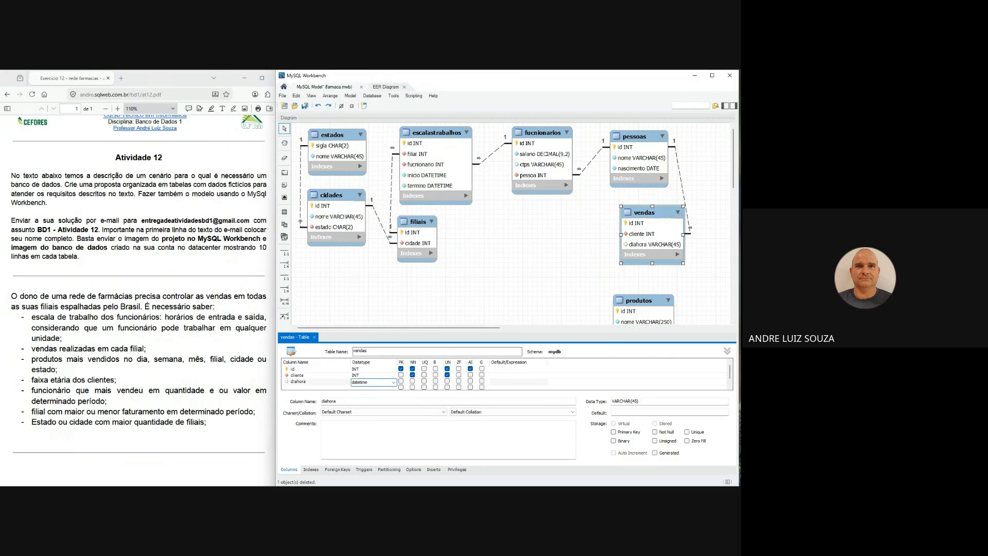
{"action": "left_click", "coordinate": [412, 380]}
{"action": "left_click", "coordinate": [345, 376]}
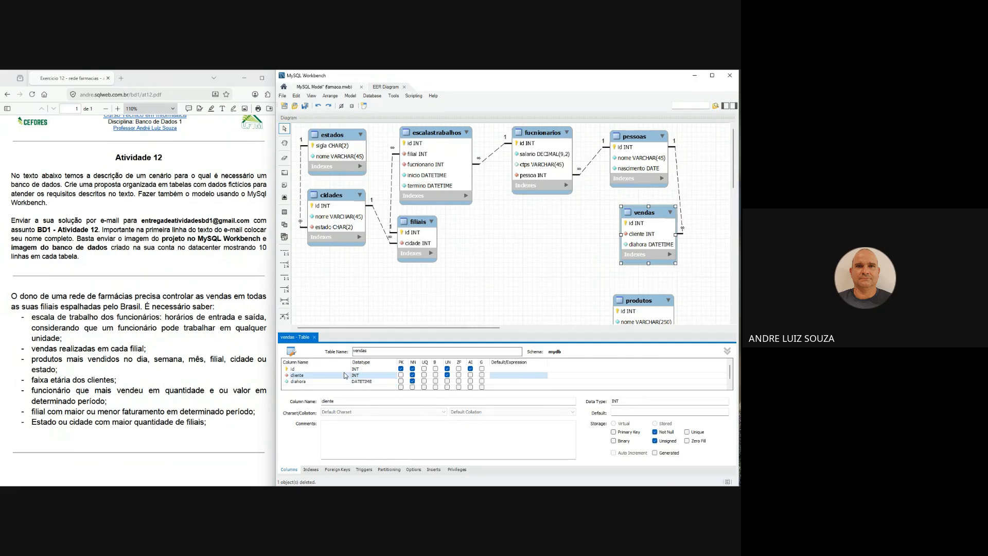
{"action": "left_click", "coordinate": [314, 337]}
{"action": "left_click", "coordinate": [429, 311]}
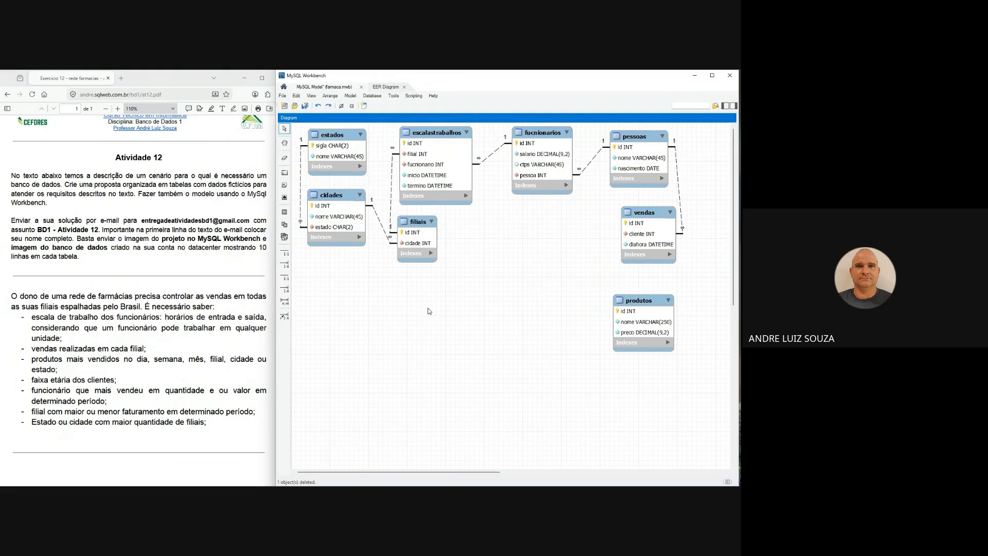
- Move produtos down to leave space below vendas, and connect vendas and produtos with a many-to-many relationship
{"action": "left_click_drag", "start_coordinate": [642, 300], "coordinate": [646, 334]}
{"action": "left_click_drag", "start_coordinate": [654, 213], "coordinate": [647, 235]}
{"action": "left_click_drag", "start_coordinate": [647, 335], "coordinate": [647, 347]}
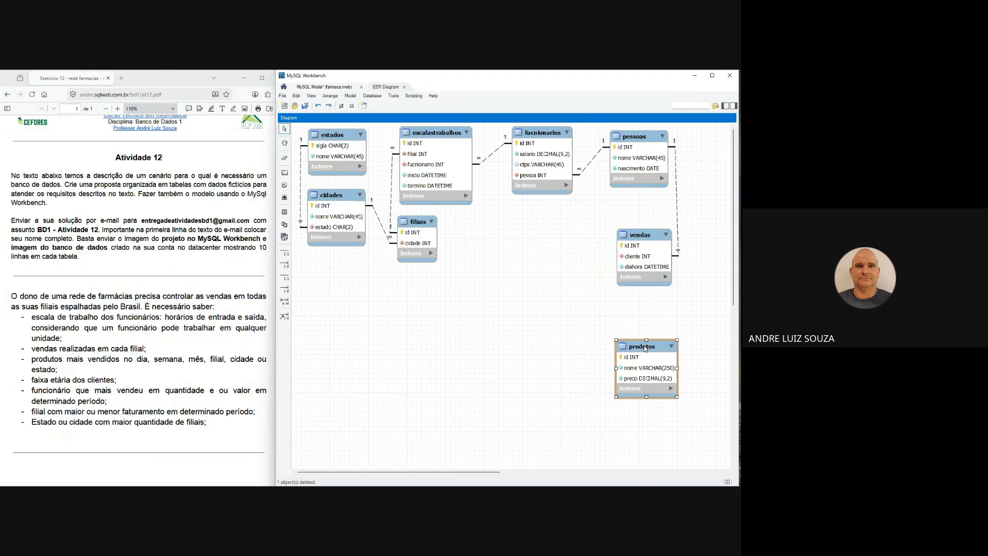
{"action": "left_click_drag", "start_coordinate": [649, 254], "coordinate": [647, 236]}
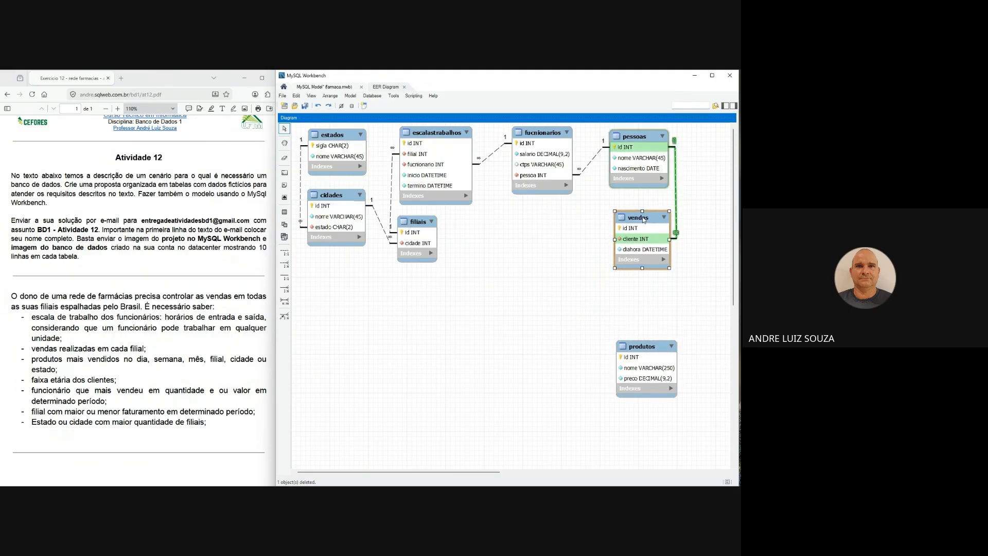
{"action": "left_click", "coordinate": [284, 301]}
{"action": "left_click", "coordinate": [628, 247]}
{"action": "left_click", "coordinate": [636, 361]}
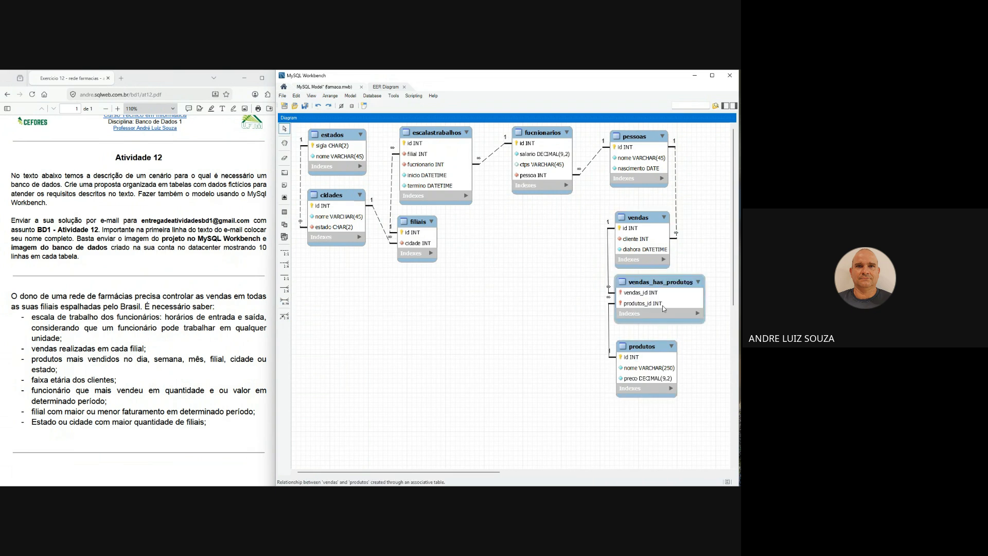
- Rename the vendas_has_produtos associative table as vendasprodutos
{"action": "double_click", "coordinate": [664, 284]}
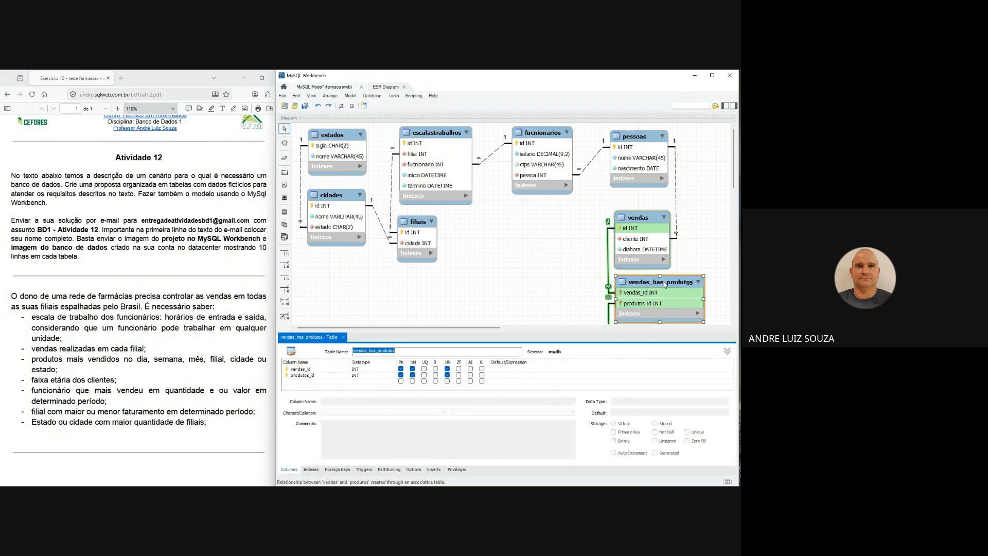
{"action": "type", "text": "ite"}
{"action": "type", "text": "vend"}
{"action": "type", "text": "asproduto"}
{"action": "key", "text": "Return"}
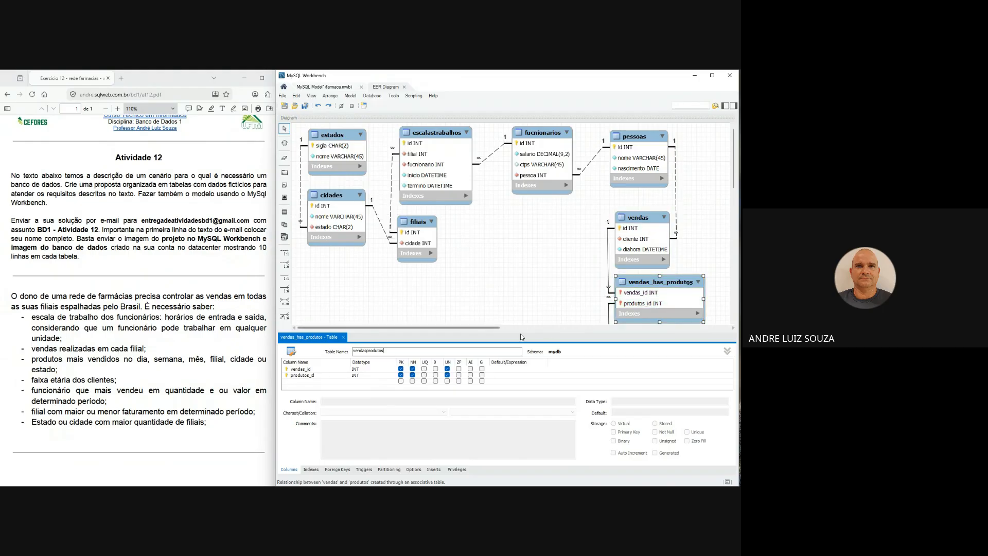
- Rename the two key columns of vendasprodutos as venda and produto
{"action": "left_click", "coordinate": [326, 369]}
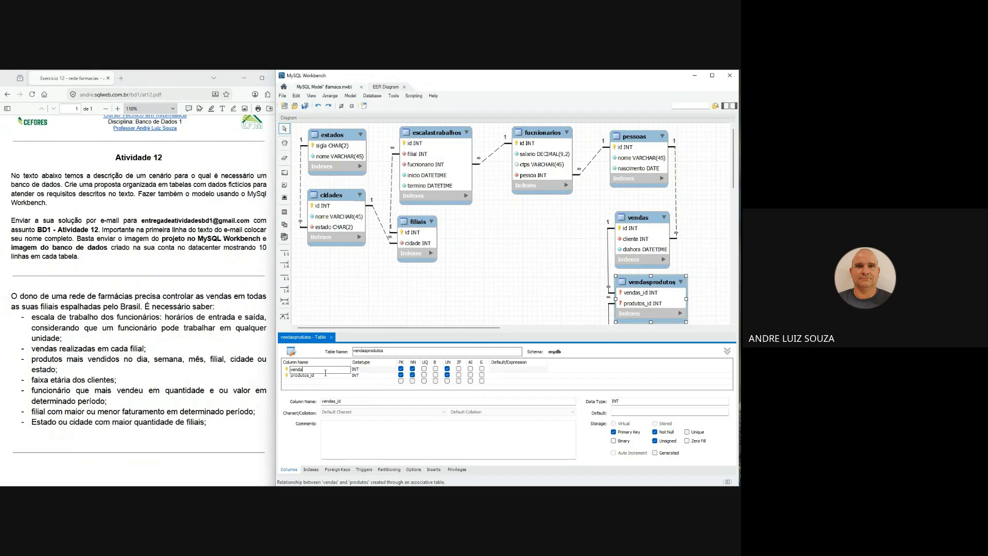
{"action": "double_click", "coordinate": [323, 382]}
{"action": "left_click", "coordinate": [319, 376]}
{"action": "left_click", "coordinate": [320, 376]}
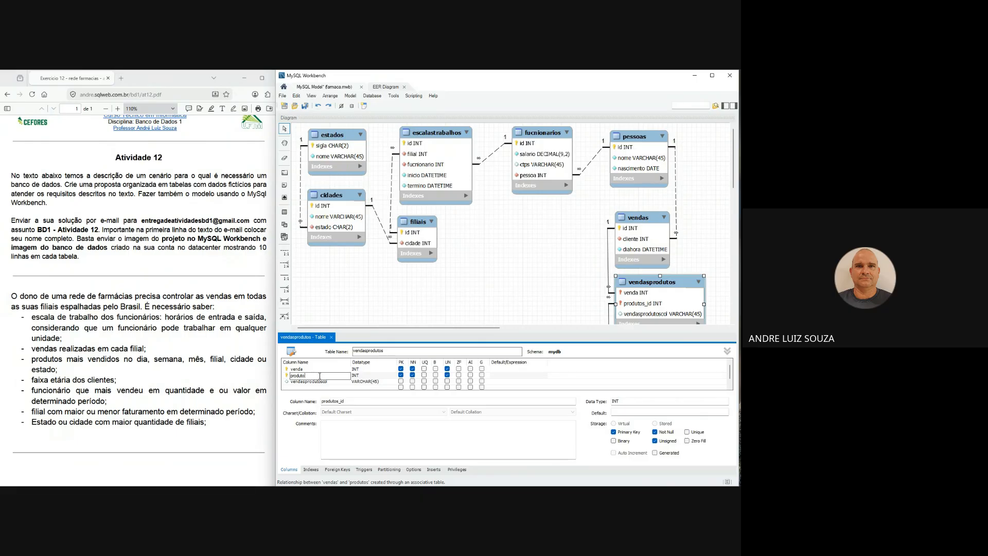
- Add a quantidade column of type SMALLINT to vendasprodutos
{"action": "double_click", "coordinate": [324, 383]}
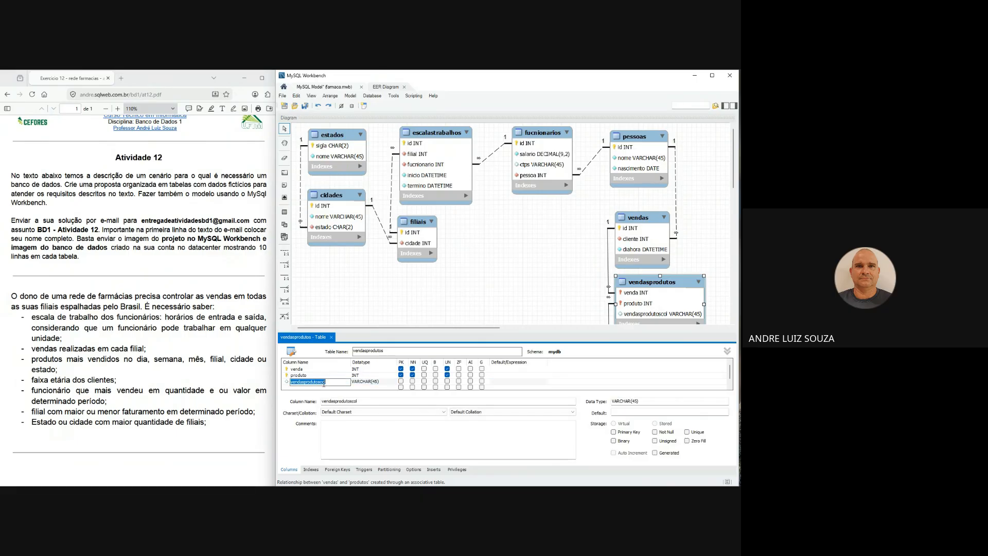
{"action": "type", "text": "quantidade"}
{"action": "key", "text": "Tab"}
{"action": "type", "text": "sm"}
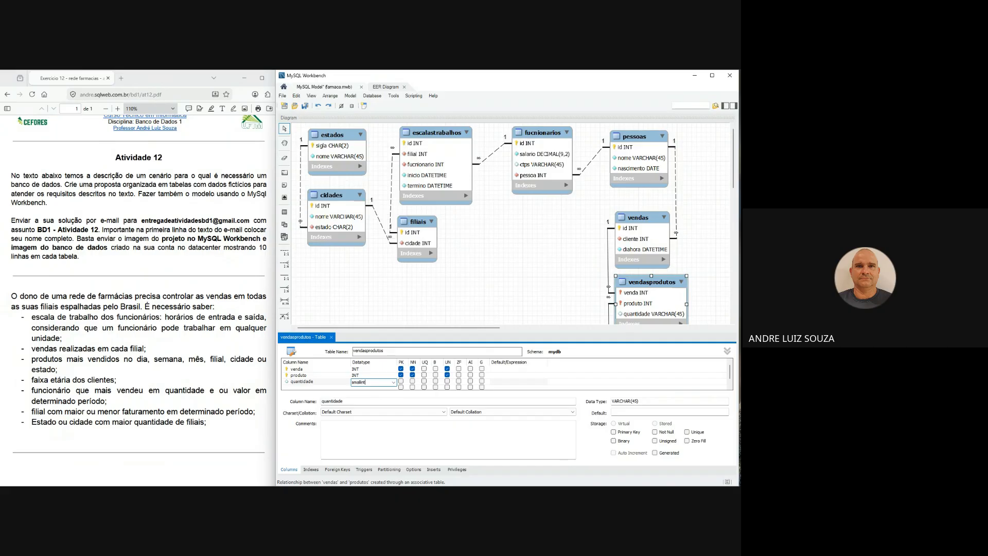
{"action": "type", "text": "allint"}
- Remove produto and venda from the vendasprodutos primary key, and make quantidade not null and unsigned
{"action": "left_click", "coordinate": [308, 376]}
{"action": "left_click", "coordinate": [401, 375]}
{"action": "left_click", "coordinate": [401, 369]}
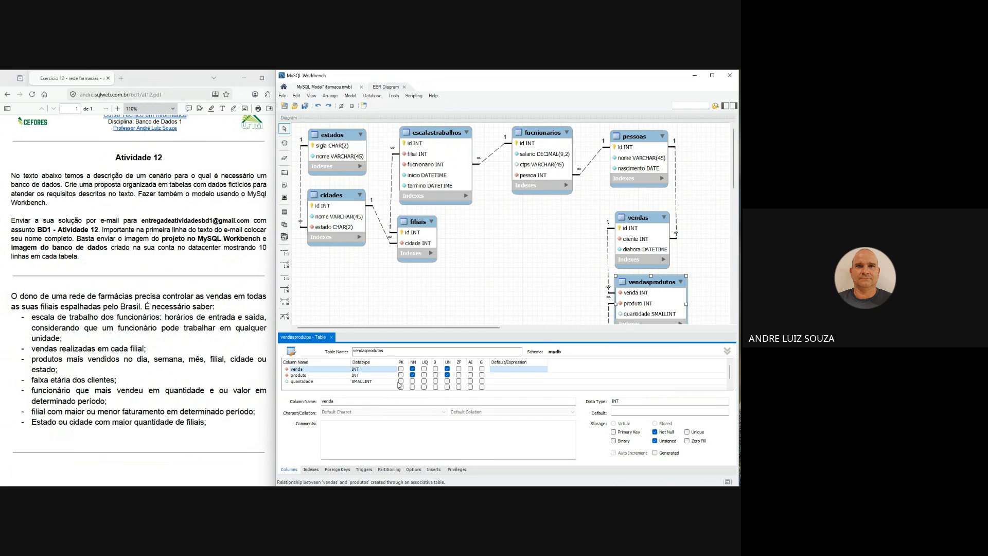
{"action": "left_click", "coordinate": [412, 382]}
{"action": "left_click", "coordinate": [448, 382]}
- Add an id column of type INT to vendasprodutos as its primary key
{"action": "left_click", "coordinate": [322, 387]}
{"action": "type", "text": "id"}
{"action": "key", "text": "Tab"}
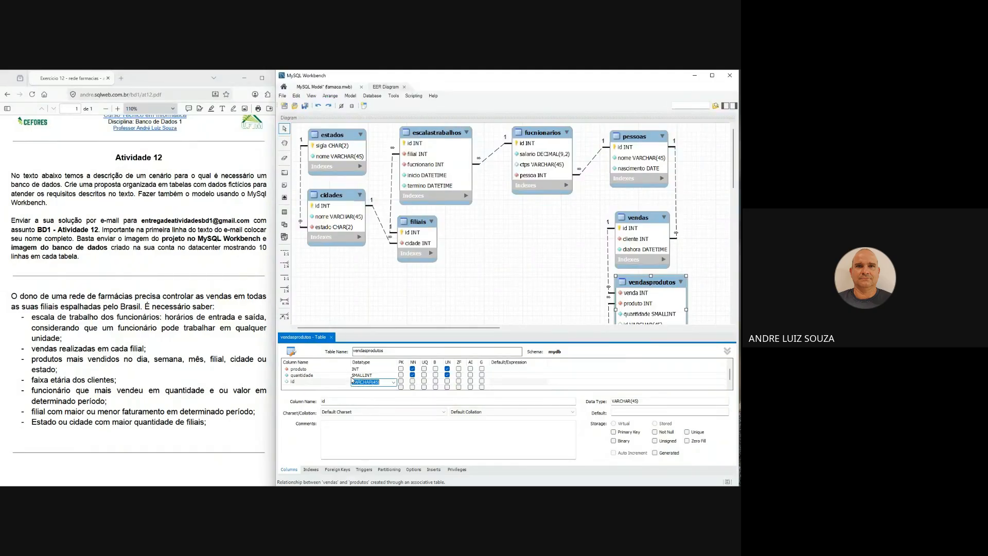
{"action": "type", "text": "int"}
{"action": "left_click", "coordinate": [401, 382]}
- Place id first in the vendasprodutos column list and make it unsigned and auto-incrementing
{"action": "right_click", "coordinate": [346, 387]}
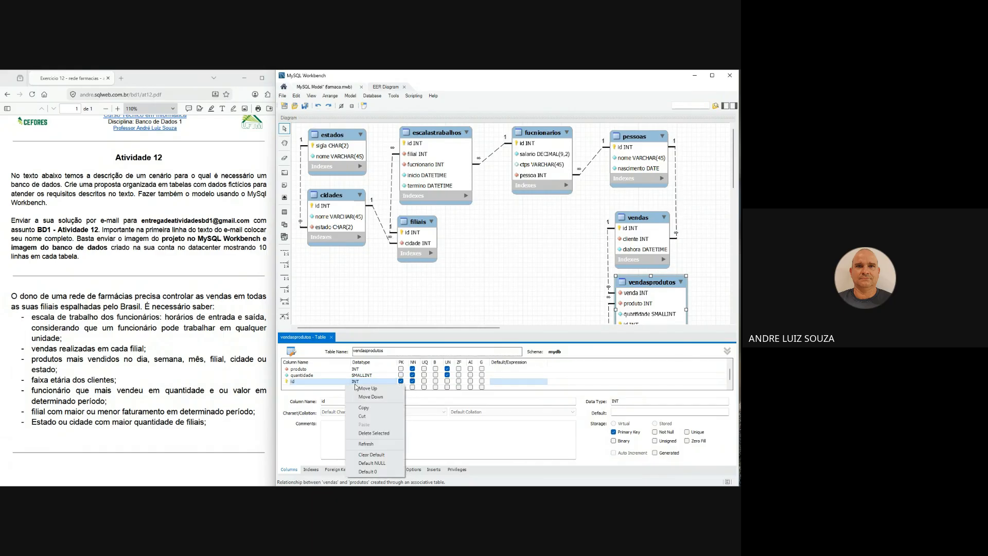
{"action": "left_click", "coordinate": [360, 388]}
{"action": "right_click", "coordinate": [349, 380]}
{"action": "left_click", "coordinate": [367, 381]}
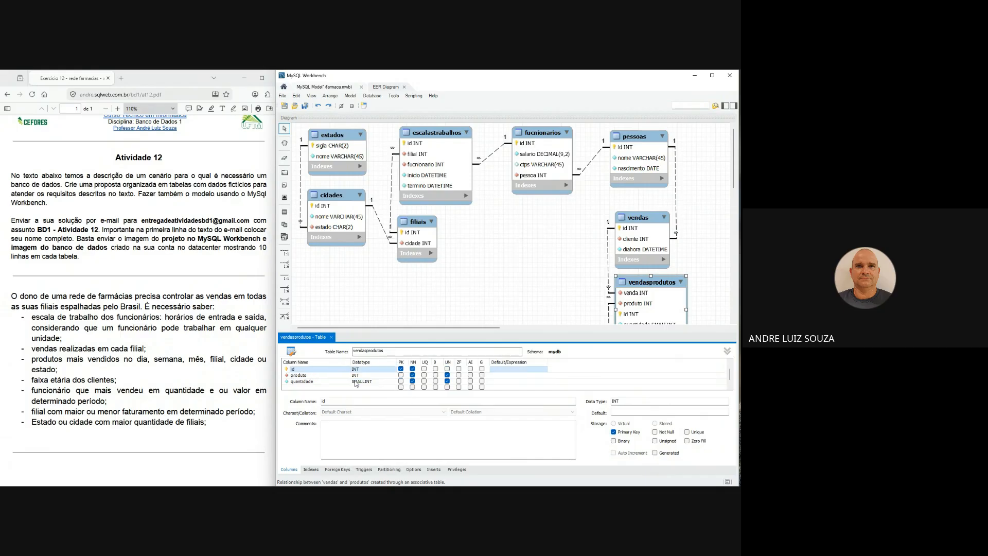
{"action": "right_click", "coordinate": [344, 369]}
{"action": "left_click", "coordinate": [361, 371]}
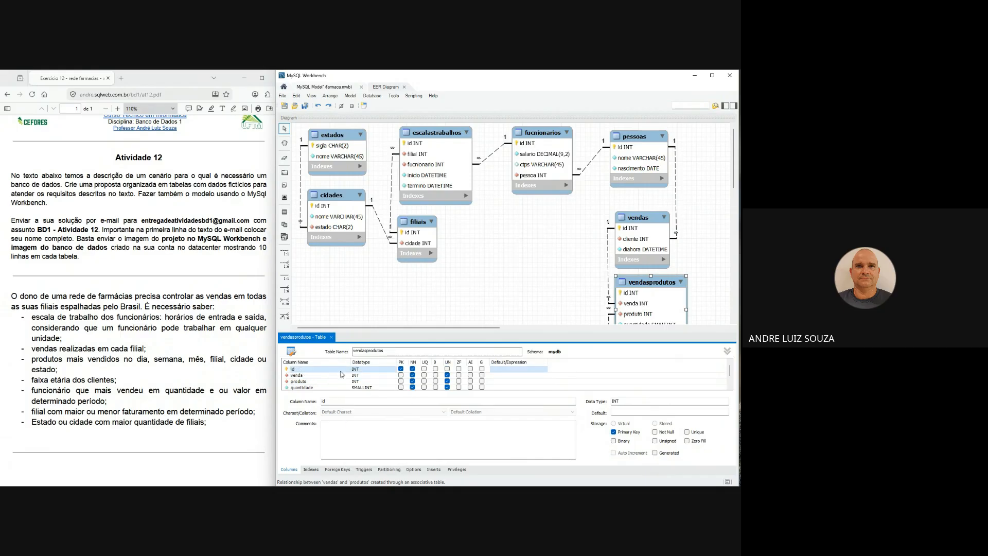
{"action": "left_click", "coordinate": [447, 369]}
{"action": "left_click", "coordinate": [470, 369]}
- Add a not-null preco column of type DECIMAL(9,2) to vendasprodutos, and close the table editor
{"action": "scroll", "coordinate": [316, 383], "scroll_direction": "down", "scroll_amount": 1}
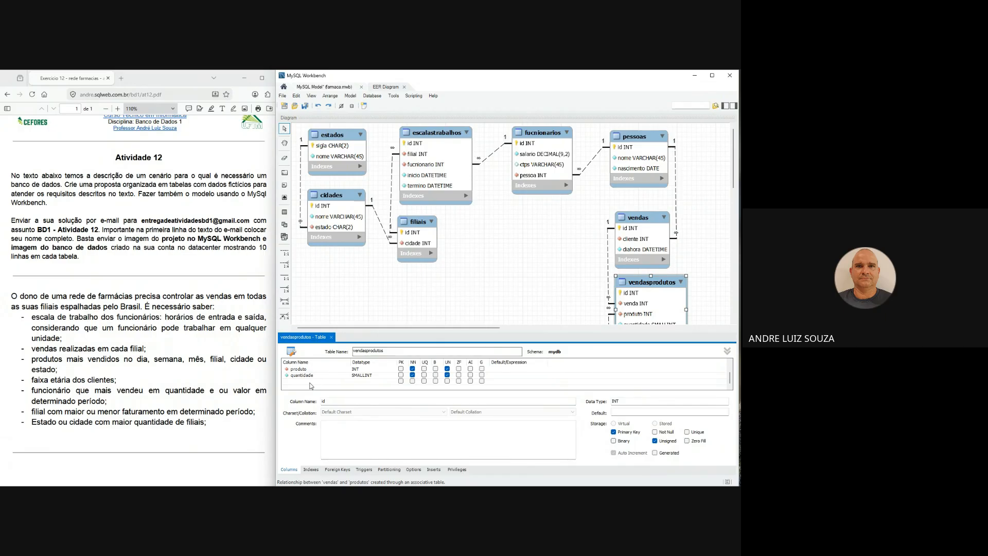
{"action": "double_click", "coordinate": [317, 382]}
{"action": "type", "text": "preco"}
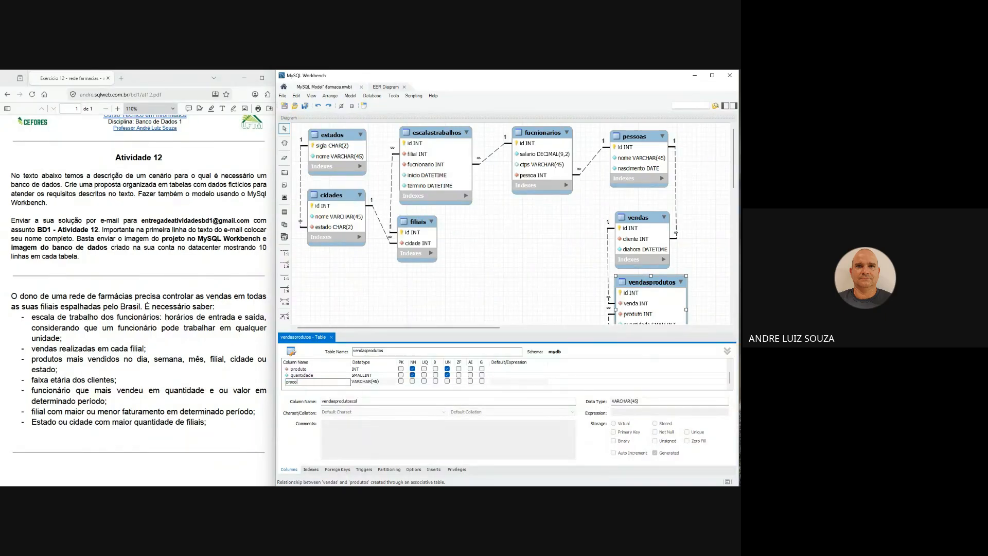
{"action": "key", "text": "Tab"}
{"action": "type", "text": "decimal("}
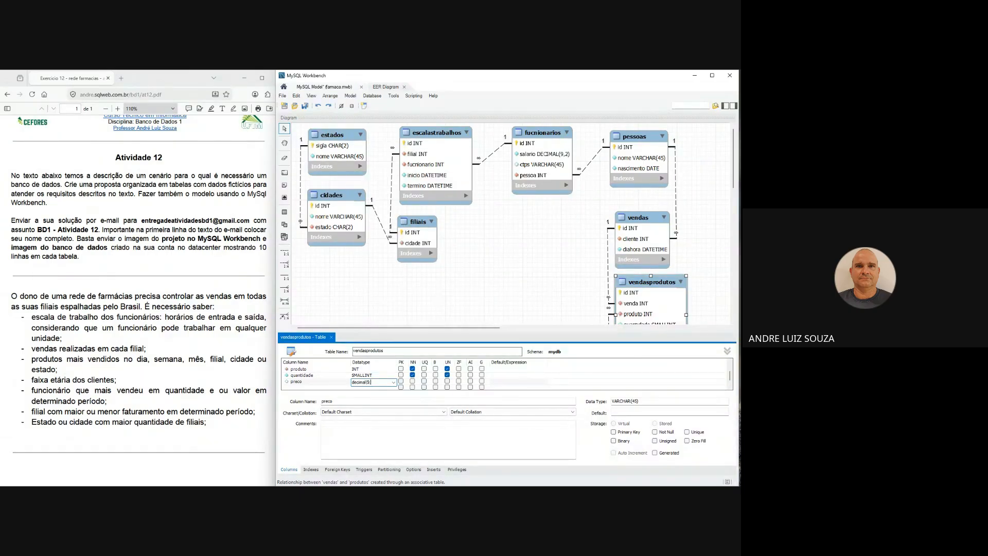
{"action": "type", "text": "9,2)"}
{"action": "left_click", "coordinate": [412, 381]}
{"action": "left_click", "coordinate": [337, 375]}
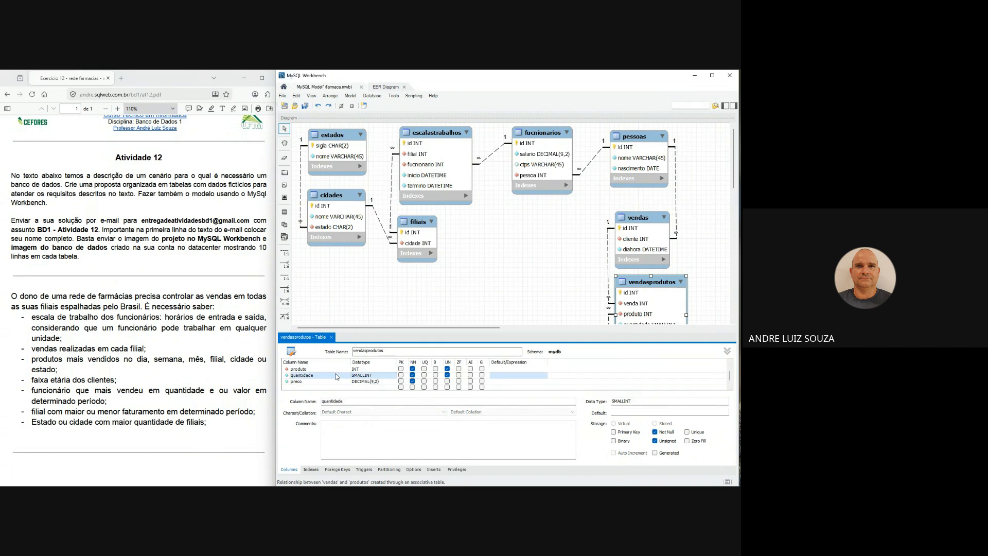
{"action": "left_click", "coordinate": [332, 337]}
- Stack vendas, vendasprodutos and produtos with even spacing in one column beneath pessoas
{"action": "left_click_drag", "start_coordinate": [642, 372], "coordinate": [654, 376]}
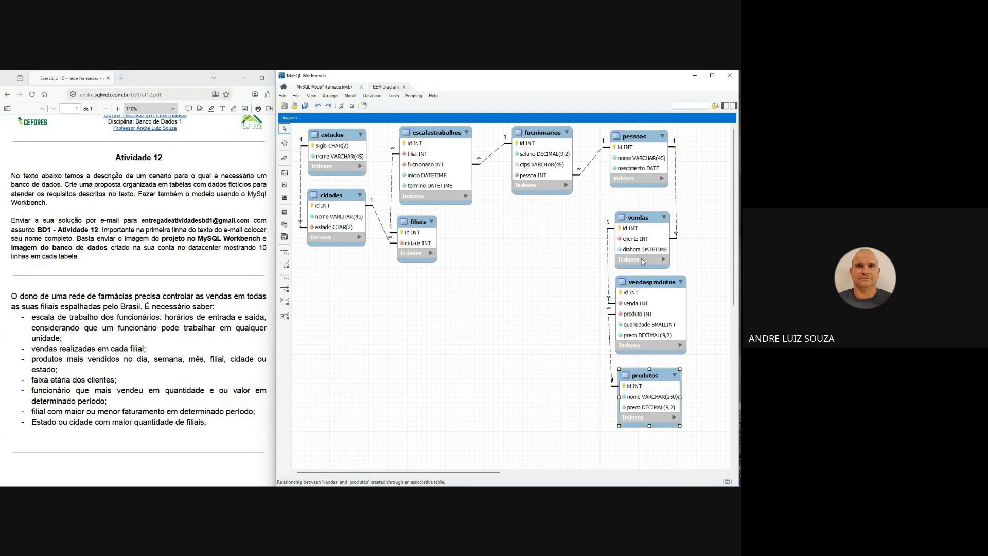
{"action": "left_click_drag", "start_coordinate": [650, 222], "coordinate": [653, 211]}
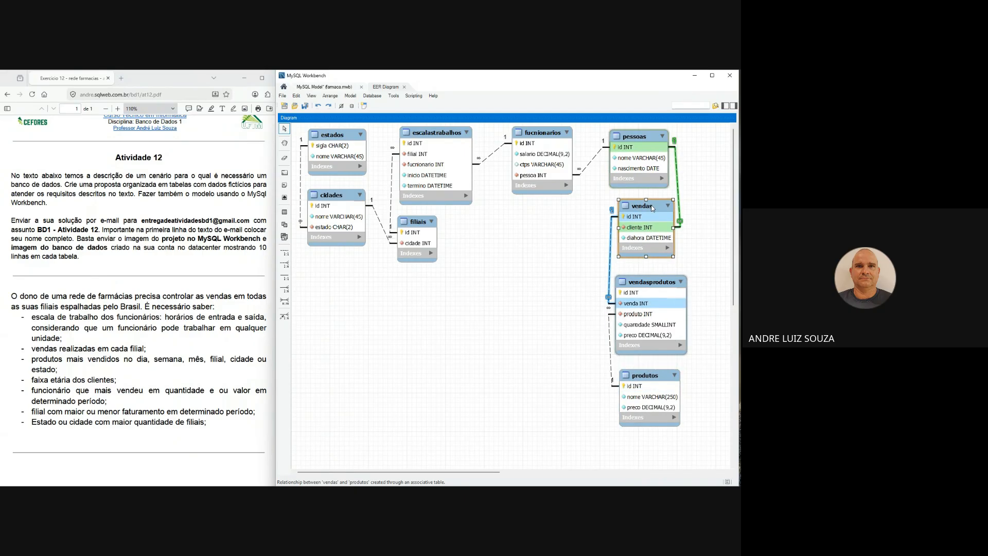
{"action": "left_click", "coordinate": [664, 285]}
{"action": "left_click_drag", "start_coordinate": [663, 285], "coordinate": [666, 276]}
{"action": "left_click_drag", "start_coordinate": [652, 387], "coordinate": [654, 374]}
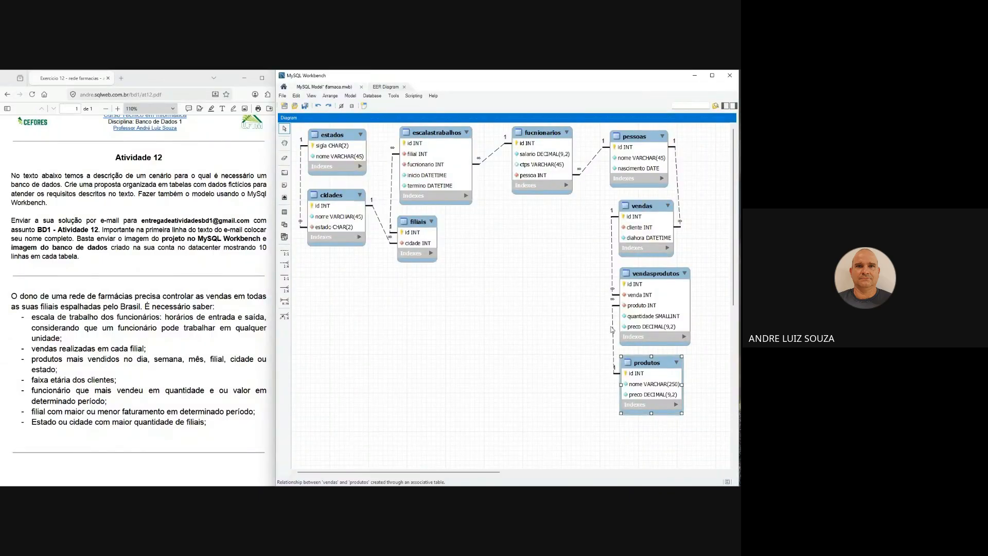
- Move produtos and vendasprodutos beneath the funcionarios table's column, and lower vendas slightly under pessoas
{"action": "left_click_drag", "start_coordinate": [646, 364], "coordinate": [558, 396]}
{"action": "left_click_drag", "start_coordinate": [665, 277], "coordinate": [576, 302]}
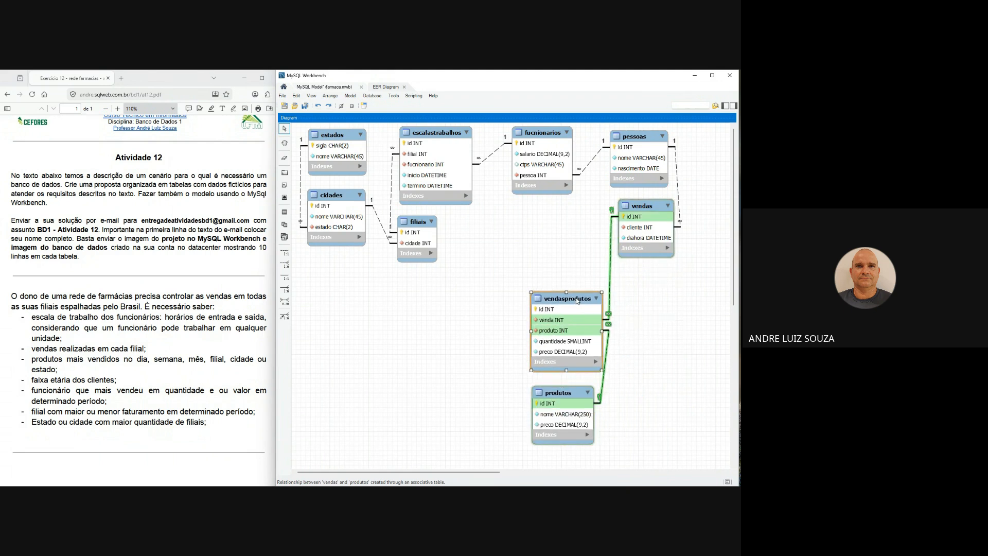
{"action": "left_click_drag", "start_coordinate": [634, 210], "coordinate": [628, 230]}
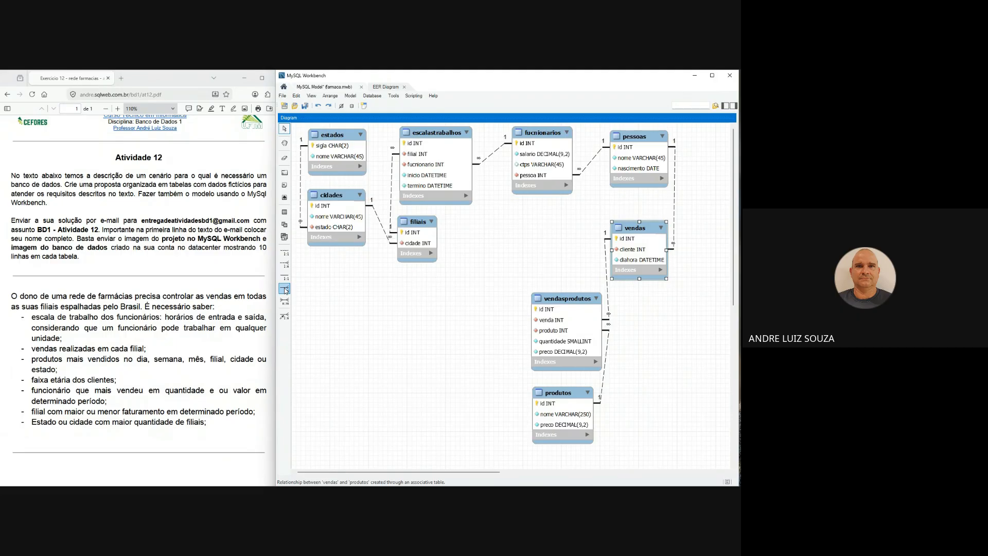
- Create an identifying one-to-many relationship between fucnionarios and vendas, with the foreign key placed in vendas
{"action": "left_click", "coordinate": [285, 289]}
{"action": "left_click", "coordinate": [623, 254]}
{"action": "left_click", "coordinate": [559, 167]}
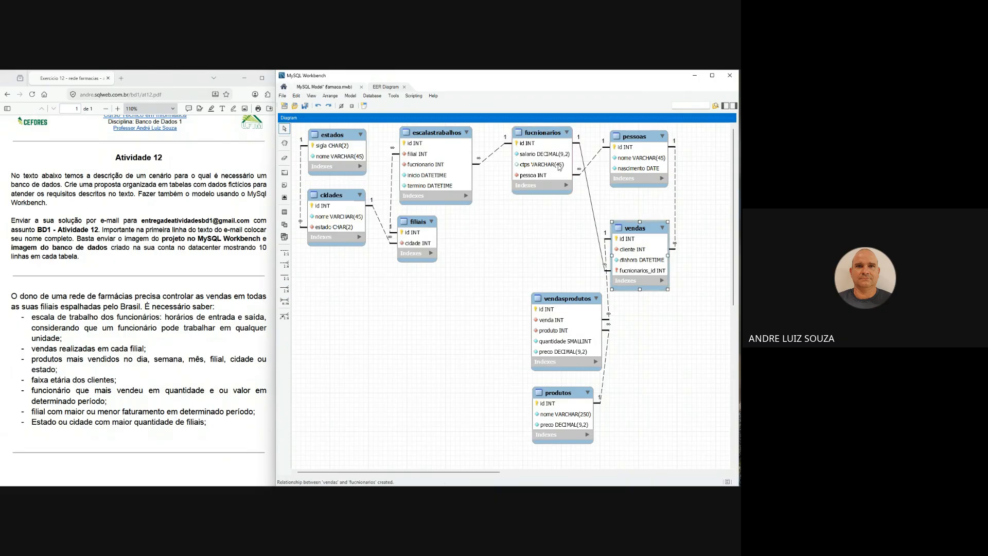
- Rename the fucnionarios_id column in vendas to fucnionario, remove it from the primary key, and close the table editor
{"action": "double_click", "coordinate": [637, 227]}
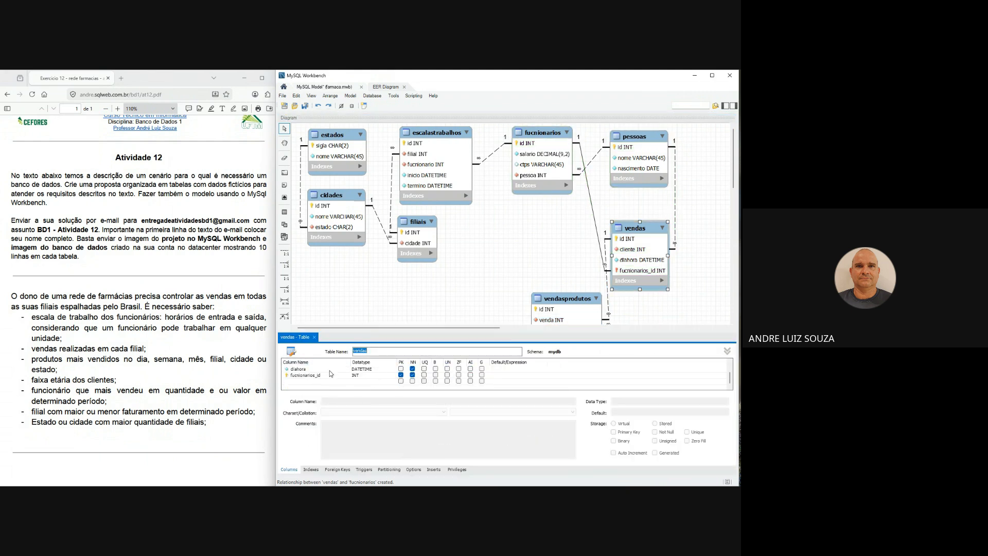
{"action": "double_click", "coordinate": [331, 375]}
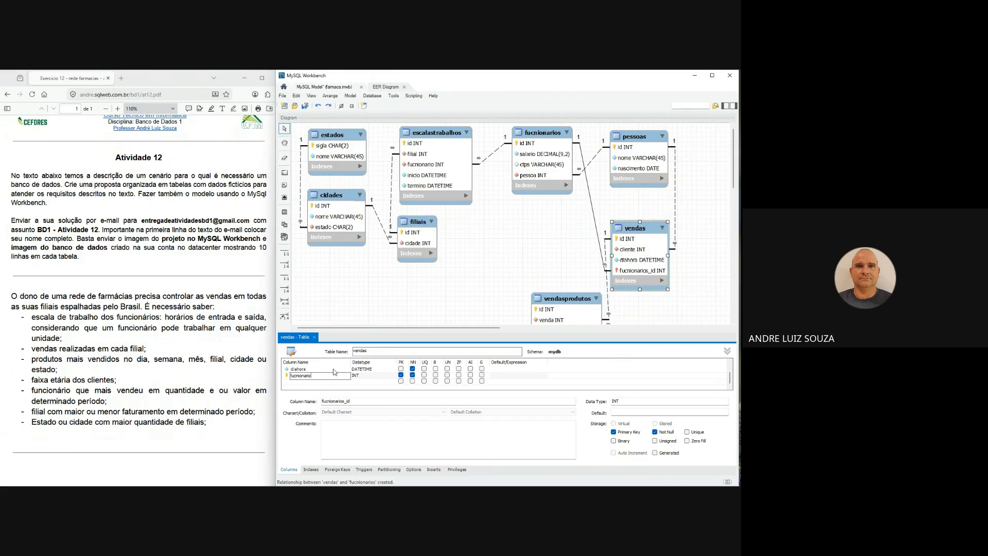
{"action": "left_click", "coordinate": [334, 369]}
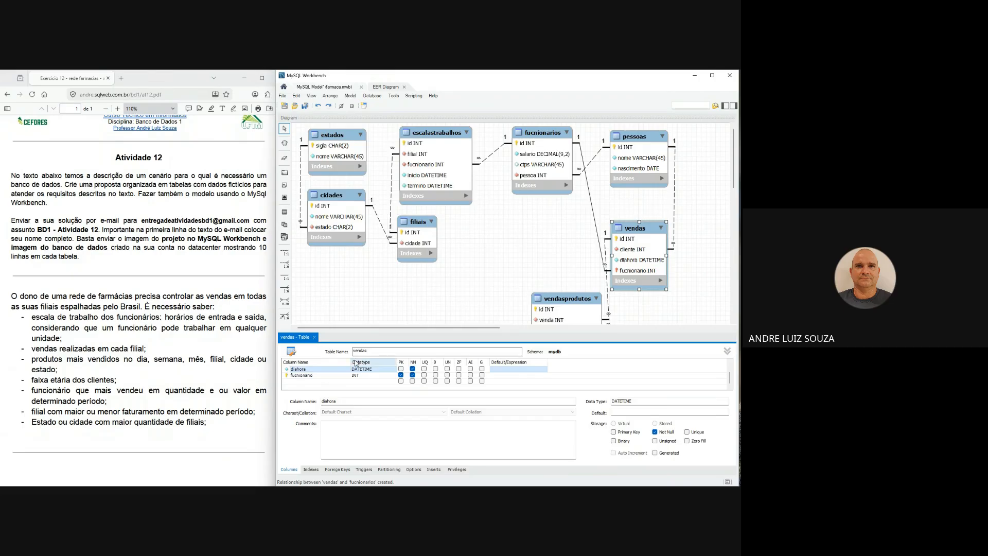
{"action": "left_click", "coordinate": [401, 377]}
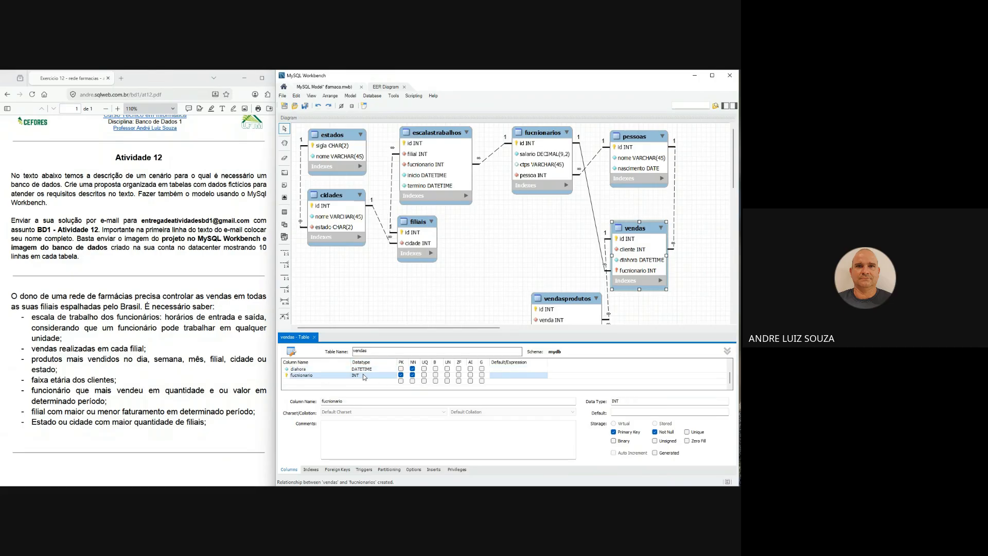
{"action": "left_click", "coordinate": [401, 375]}
{"action": "scroll", "coordinate": [361, 375], "scroll_direction": "up", "scroll_amount": 2}
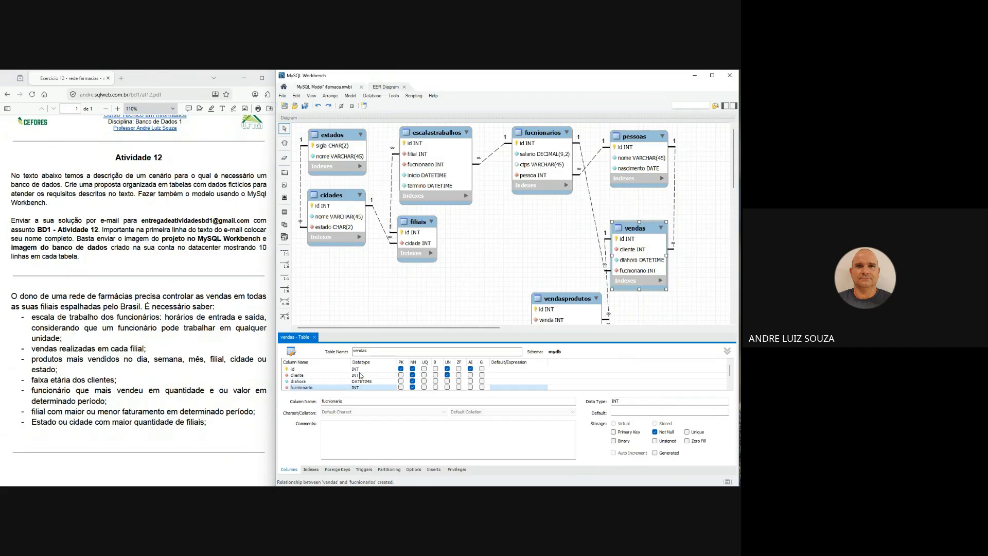
{"action": "left_click", "coordinate": [314, 337]}
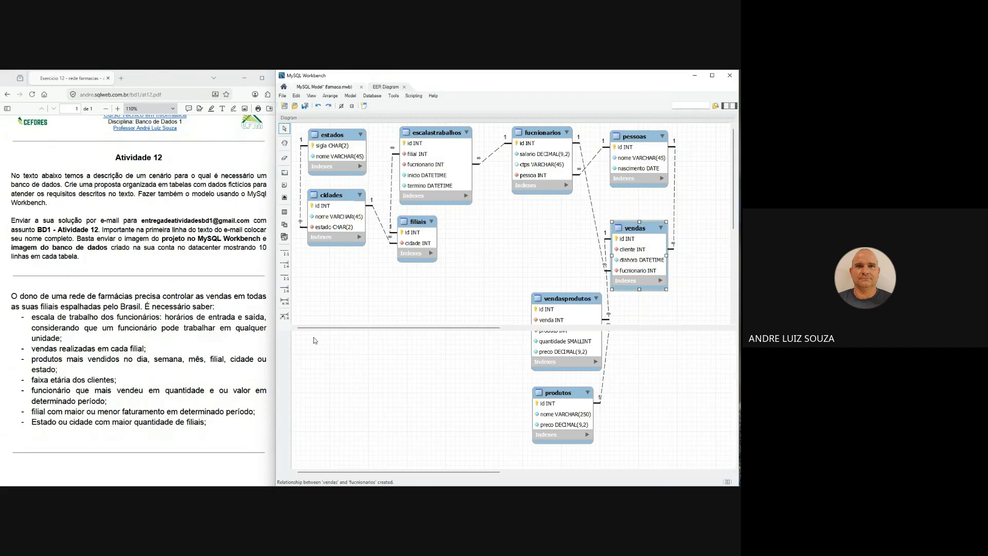
- Check the vendas columns, and try placing pessoas between escalastrabalhos and fucnionarios, with fucnionarios shifted aside to make room
{"action": "double_click", "coordinate": [633, 235]}
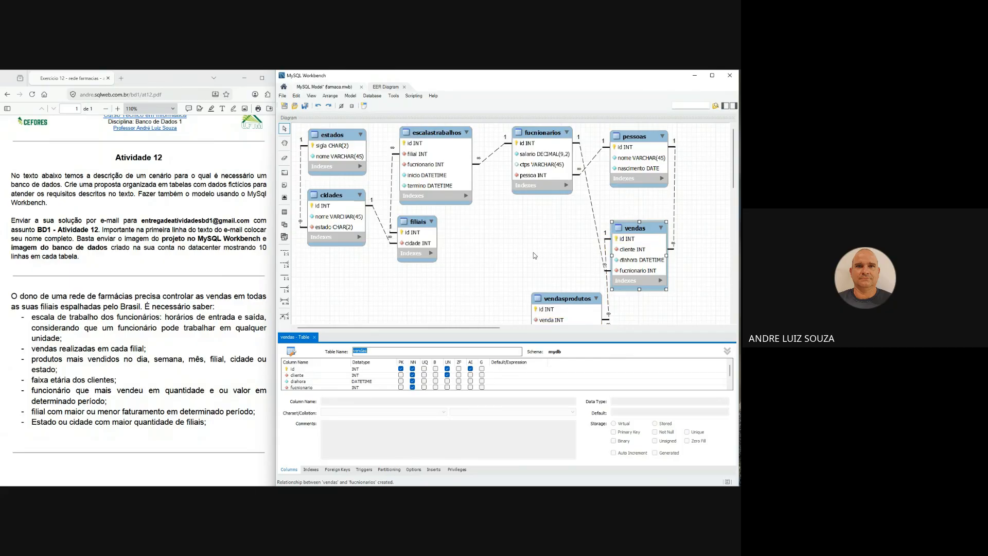
{"action": "scroll", "coordinate": [559, 252], "scroll_direction": "down", "scroll_amount": 2}
{"action": "scroll", "coordinate": [559, 252], "scroll_direction": "up", "scroll_amount": 2}
{"action": "left_click_drag", "start_coordinate": [648, 139], "coordinate": [517, 199]}
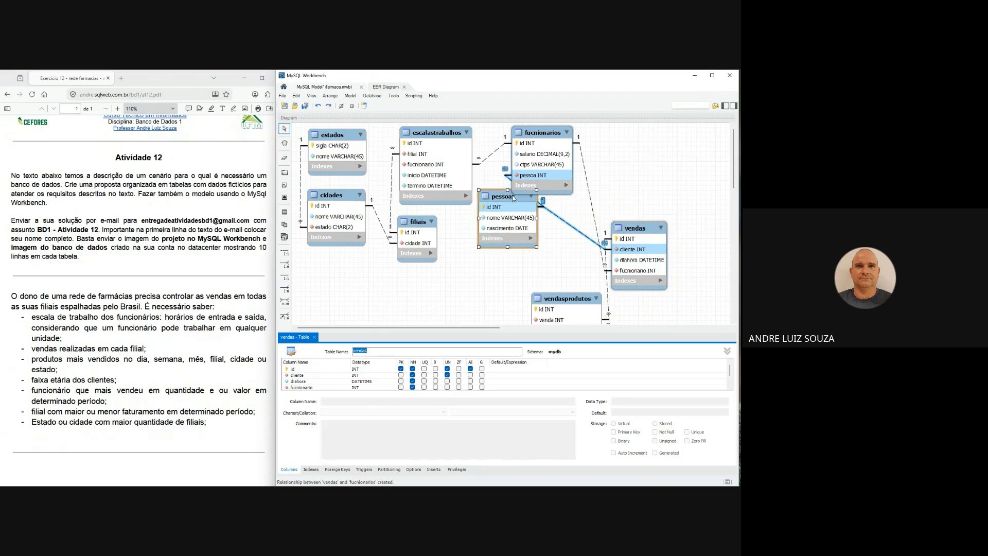
{"action": "left_click", "coordinate": [539, 137]}
{"action": "left_click_drag", "start_coordinate": [539, 138], "coordinate": [588, 137]}
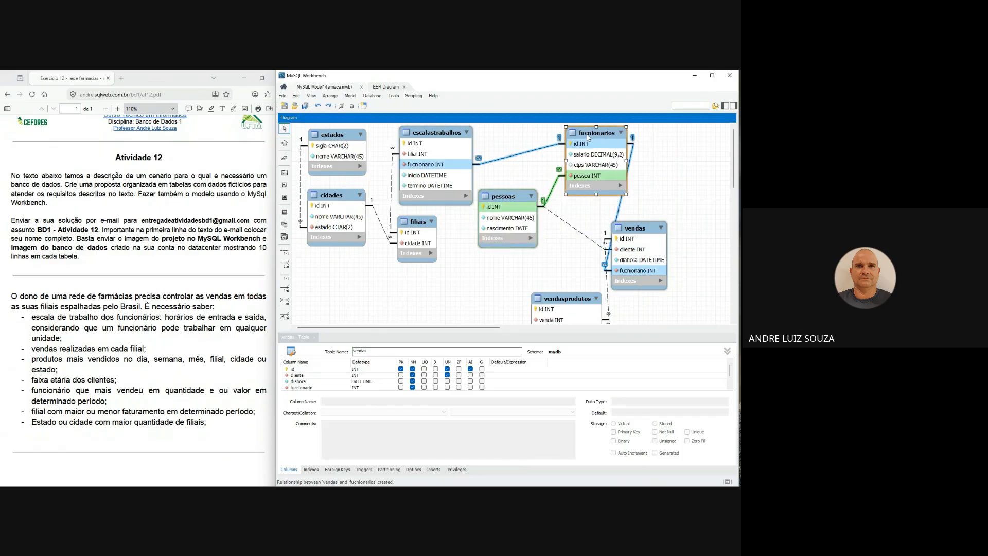
{"action": "left_click", "coordinate": [314, 337]}
{"action": "left_click_drag", "start_coordinate": [516, 196], "coordinate": [523, 181]}
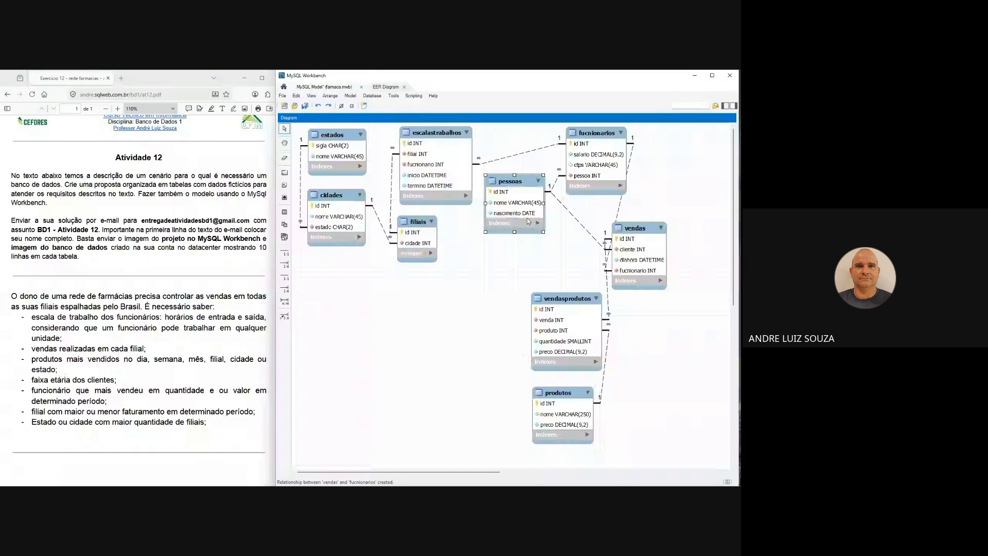
- Place vendas beneath fucnionarios, and arrange vendasprodutos and produtos one below the other, diagonally below vendas
{"action": "left_click_drag", "start_coordinate": [640, 227], "coordinate": [590, 223]}
{"action": "left_click_drag", "start_coordinate": [578, 298], "coordinate": [684, 270]}
{"action": "left_click_drag", "start_coordinate": [575, 393], "coordinate": [693, 366]}
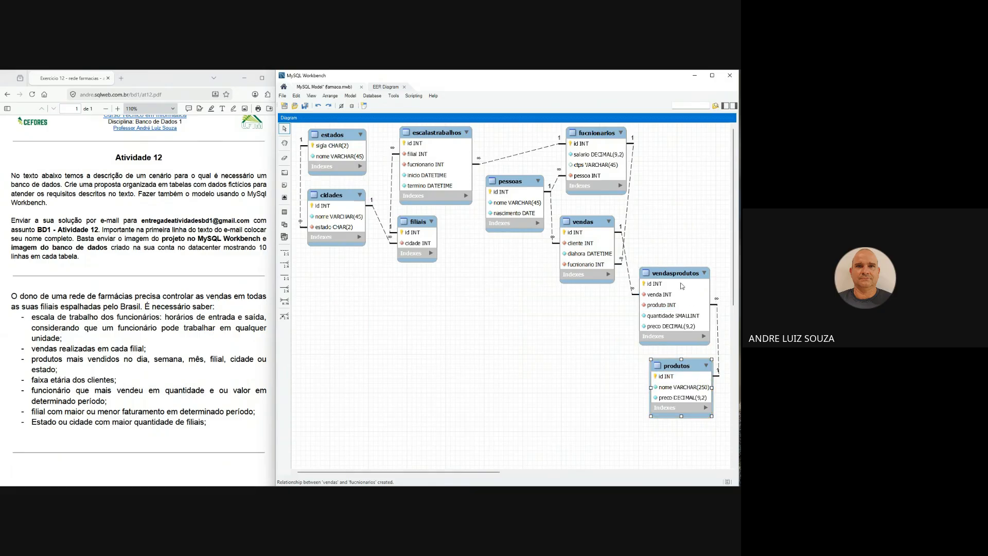
{"action": "left_click_drag", "start_coordinate": [679, 276], "coordinate": [625, 299]}
{"action": "left_click_drag", "start_coordinate": [675, 367], "coordinate": [629, 392]}
{"action": "left_click_drag", "start_coordinate": [617, 296], "coordinate": [659, 289]}
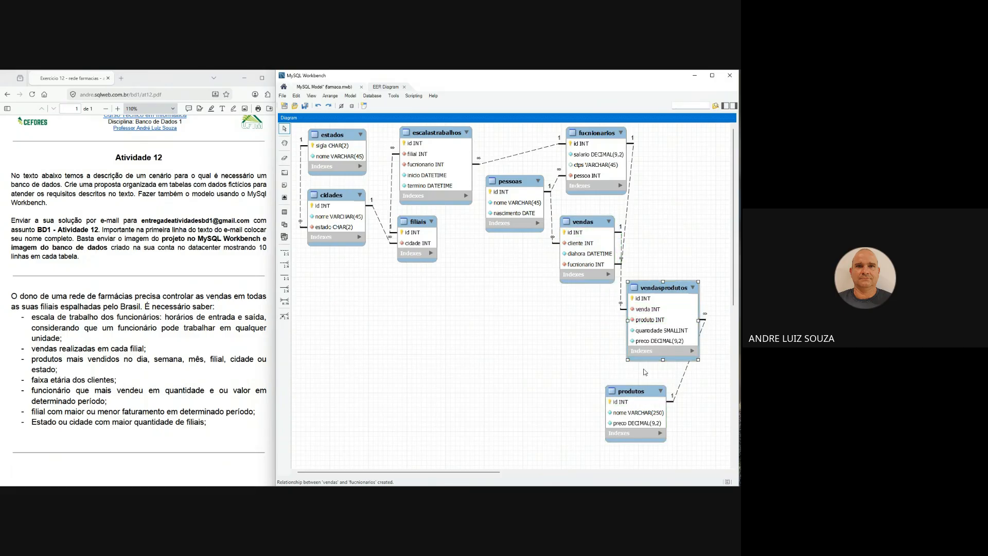
{"action": "left_click_drag", "start_coordinate": [640, 390], "coordinate": [675, 380]}
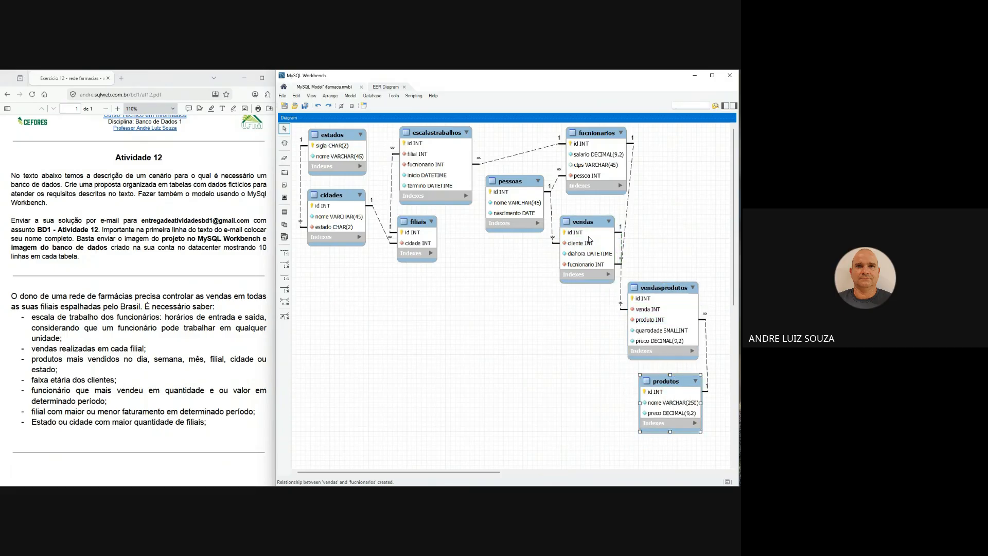
- Stack pessoas and vendas above vendasprodutos and produtos in one column, and move fucnionarios next to escalastrabalhos
{"action": "left_click_drag", "start_coordinate": [586, 226], "coordinate": [670, 207]}
{"action": "left_click_drag", "start_coordinate": [510, 181], "coordinate": [674, 142]}
{"action": "left_click_drag", "start_coordinate": [612, 144], "coordinate": [540, 148]}
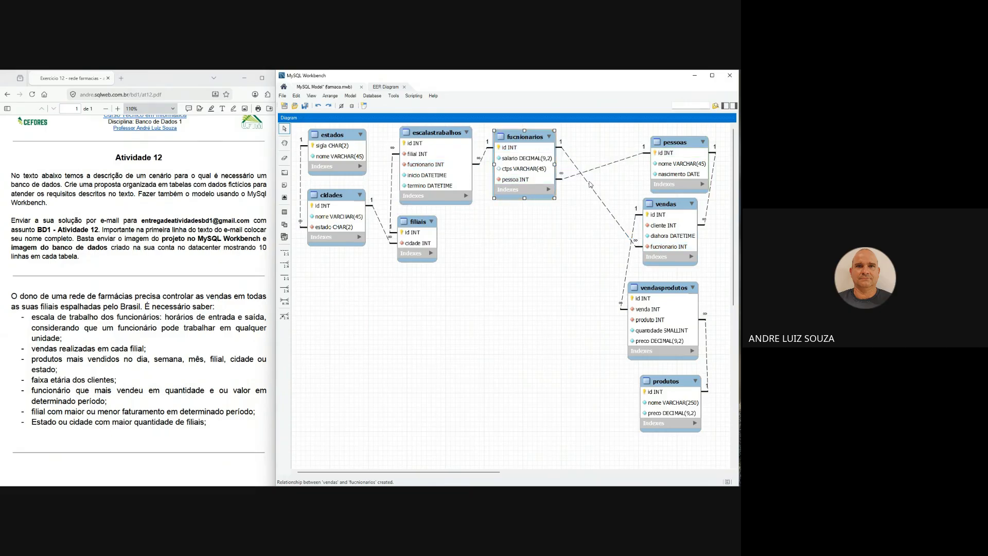
{"action": "left_click_drag", "start_coordinate": [656, 201], "coordinate": [646, 203]}
{"action": "left_click_drag", "start_coordinate": [679, 149], "coordinate": [649, 142]}
{"action": "left_click_drag", "start_coordinate": [651, 206], "coordinate": [645, 208]}
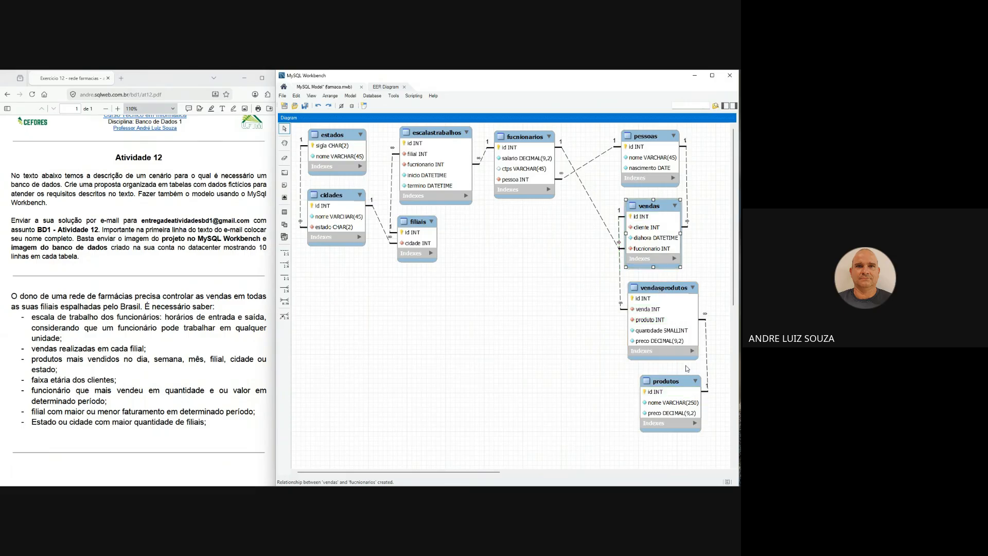
{"action": "left_click_drag", "start_coordinate": [679, 383], "coordinate": [671, 381]}
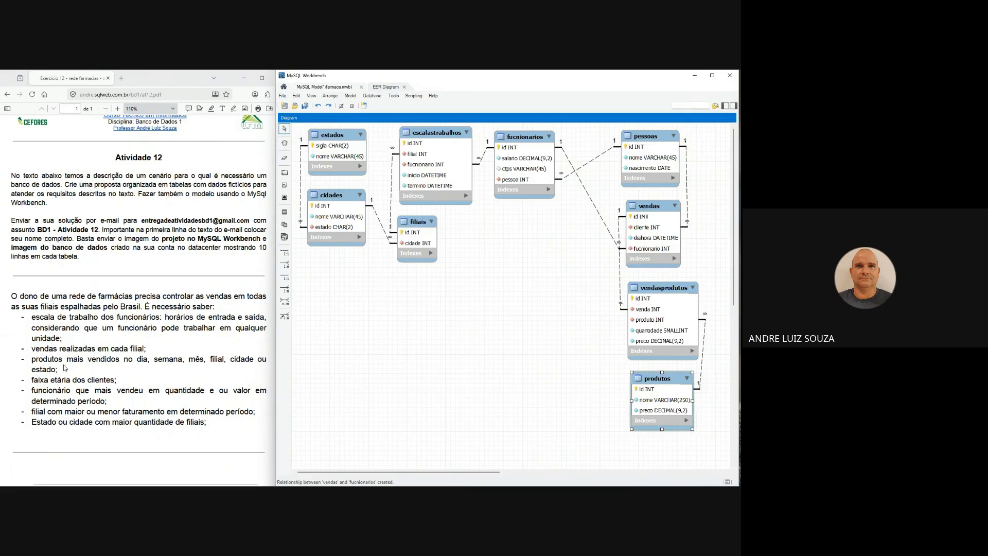
- Highlight the requirement "vendas realizadas em cada filial" in the assignment, and shift vendasprodutos slightly to line up with the vendas column
{"action": "left_click", "coordinate": [44, 329]}
{"action": "left_click_drag", "start_coordinate": [38, 330], "coordinate": [155, 351]}
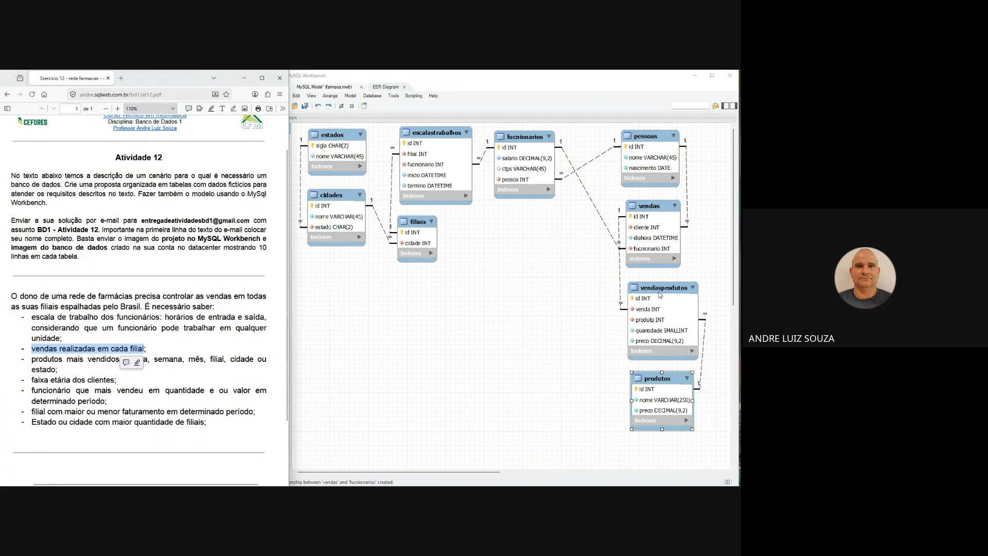
{"action": "left_click", "coordinate": [661, 291]}
{"action": "left_click_drag", "start_coordinate": [661, 291], "coordinate": [654, 289]}
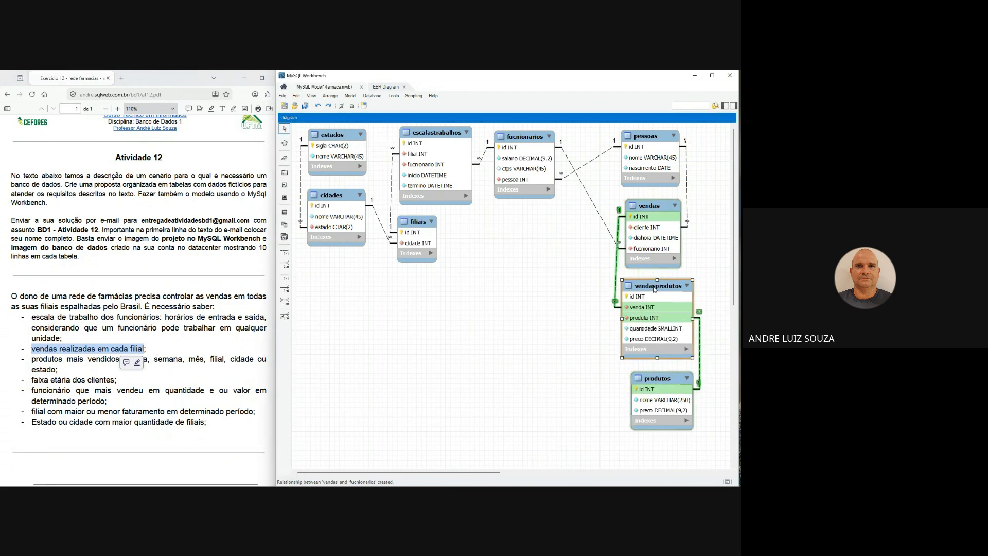
{"action": "left_click", "coordinate": [655, 379]}
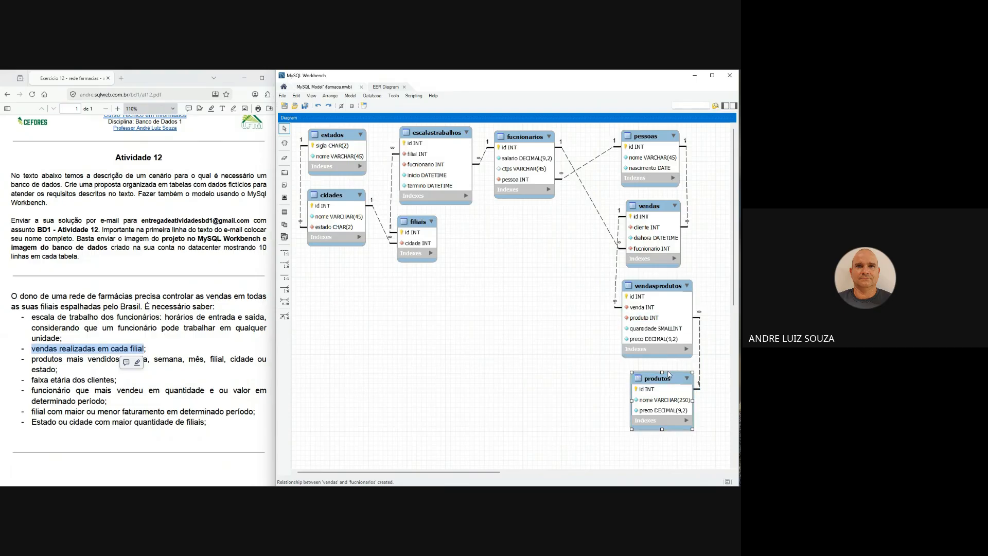
- Create a non-identifying one-to-many relationship from filiais to vendas, and nudge both tables to tidy the layout
{"action": "left_click_drag", "start_coordinate": [422, 223], "coordinate": [429, 221]}
{"action": "left_click", "coordinate": [285, 264]}
{"action": "left_click", "coordinate": [648, 227]}
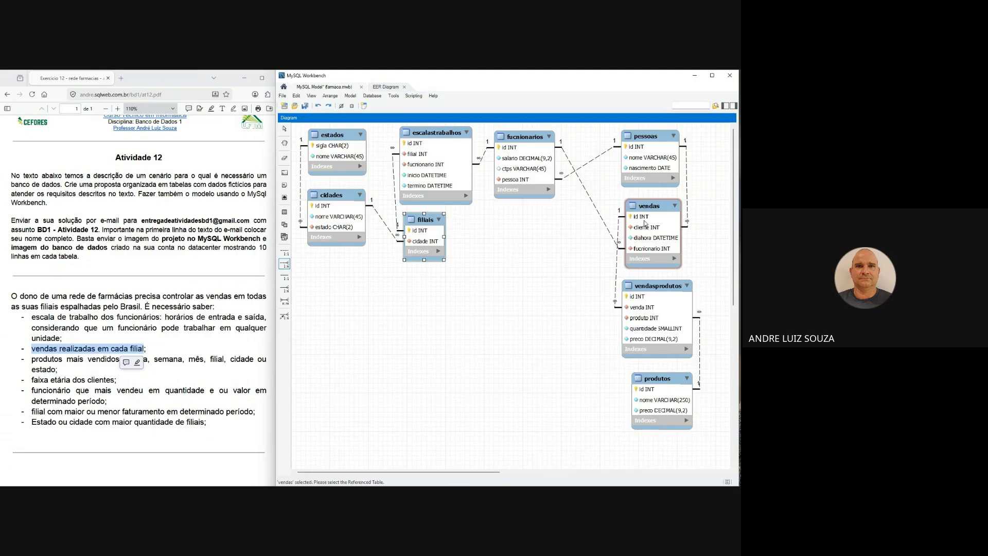
{"action": "left_click", "coordinate": [431, 239]}
{"action": "left_click_drag", "start_coordinate": [647, 207], "coordinate": [644, 202]}
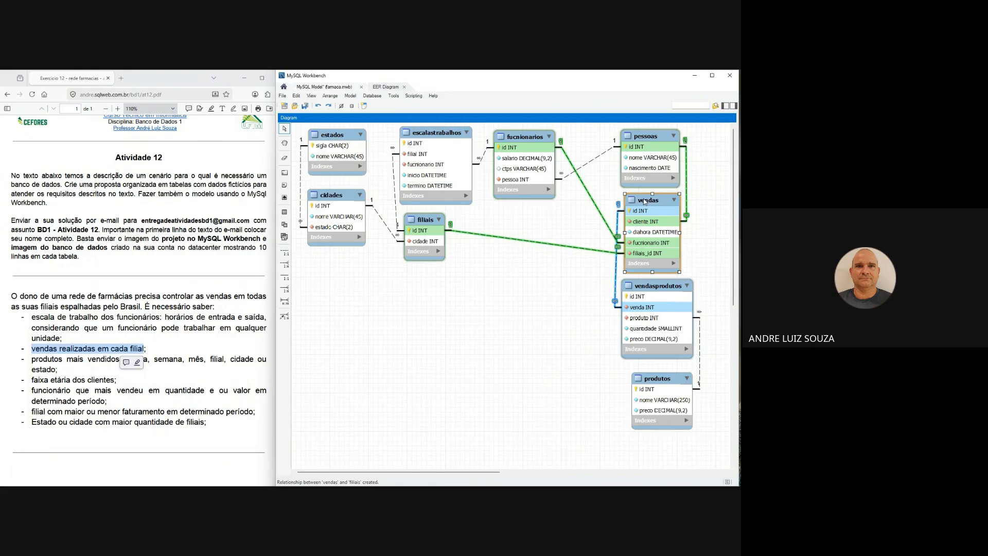
- Rename the filiais_id column in vendas to filial, and close the table editor
{"action": "double_click", "coordinate": [645, 202]}
{"action": "scroll", "coordinate": [339, 381], "scroll_direction": "down", "scroll_amount": 1}
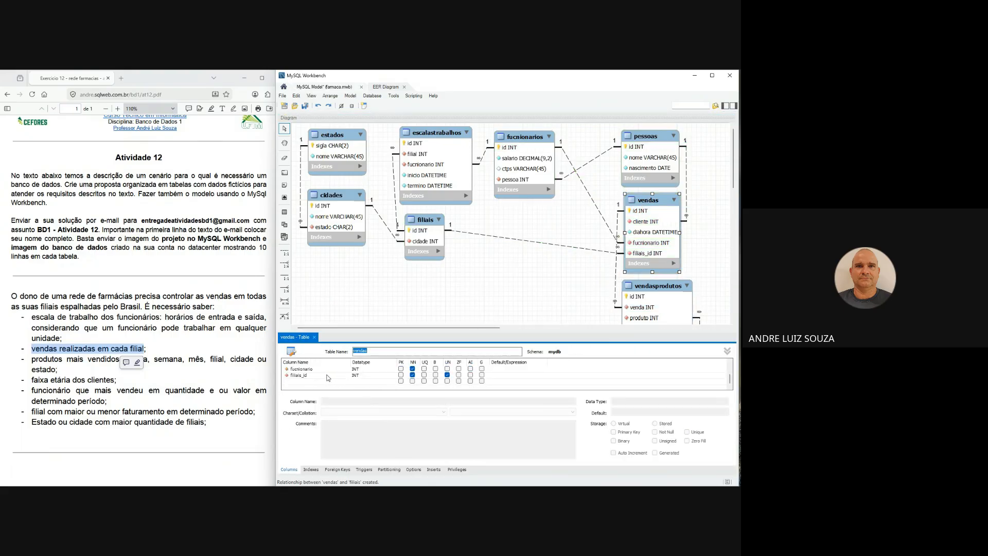
{"action": "double_click", "coordinate": [327, 375]}
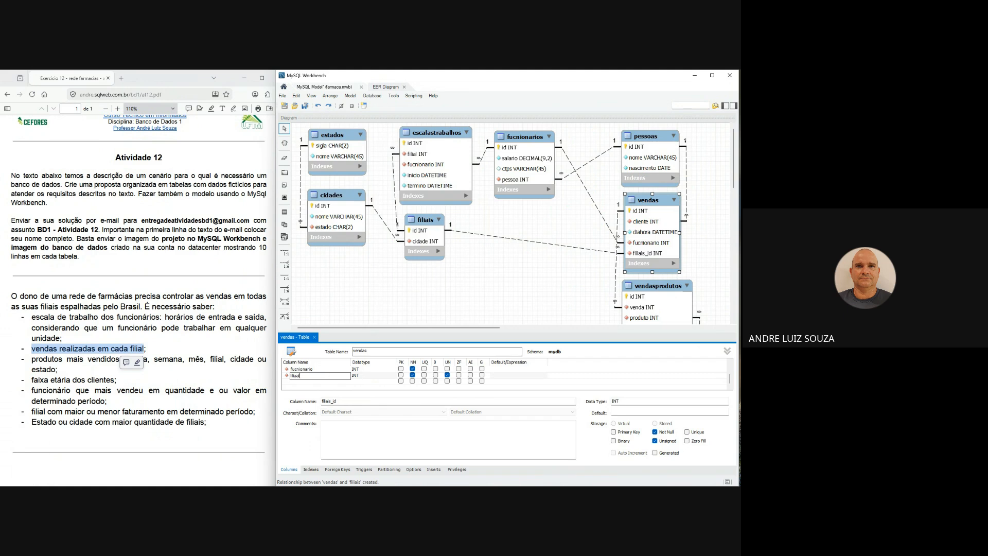
{"action": "left_click", "coordinate": [316, 369]}
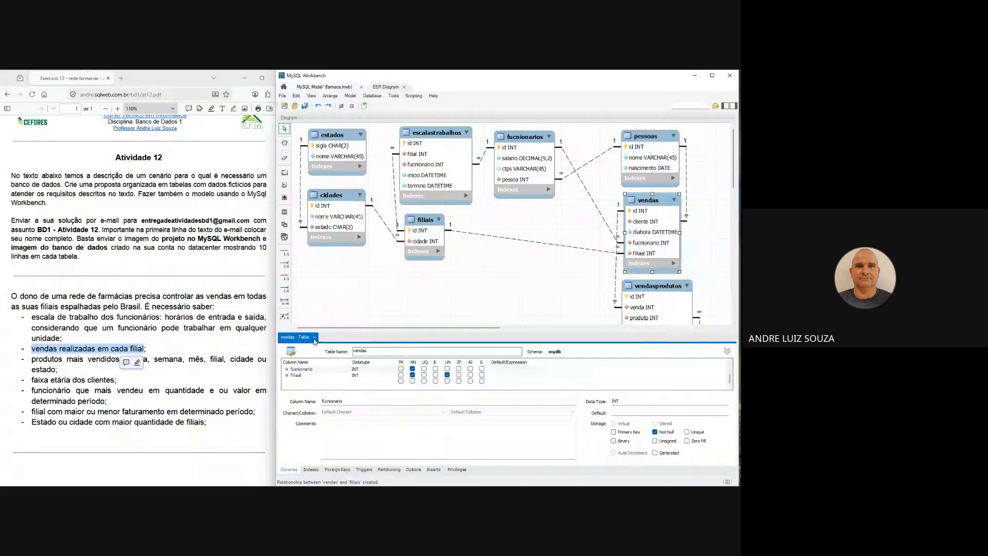
{"action": "double_click", "coordinate": [331, 375]}
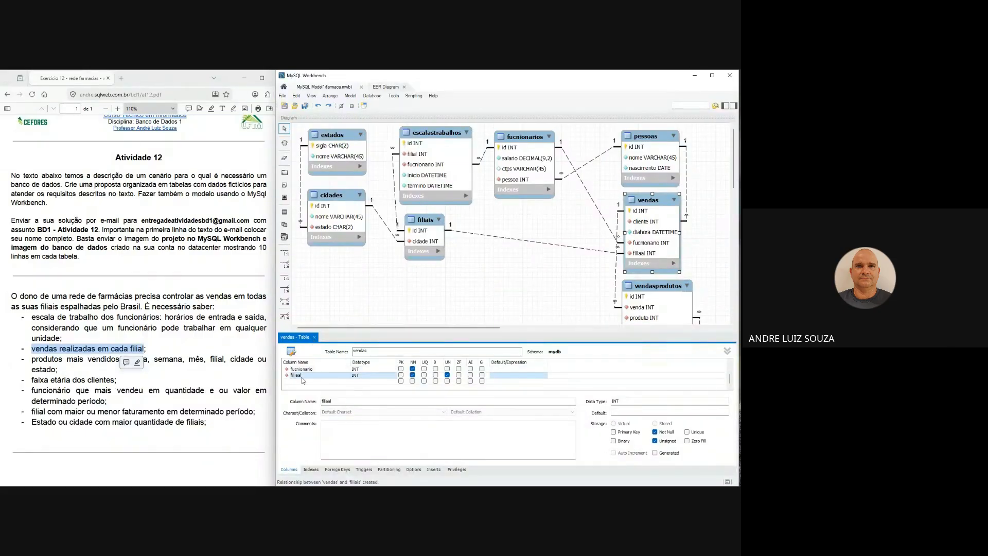
{"action": "type", "text": "l"}
{"action": "left_click", "coordinate": [344, 369]}
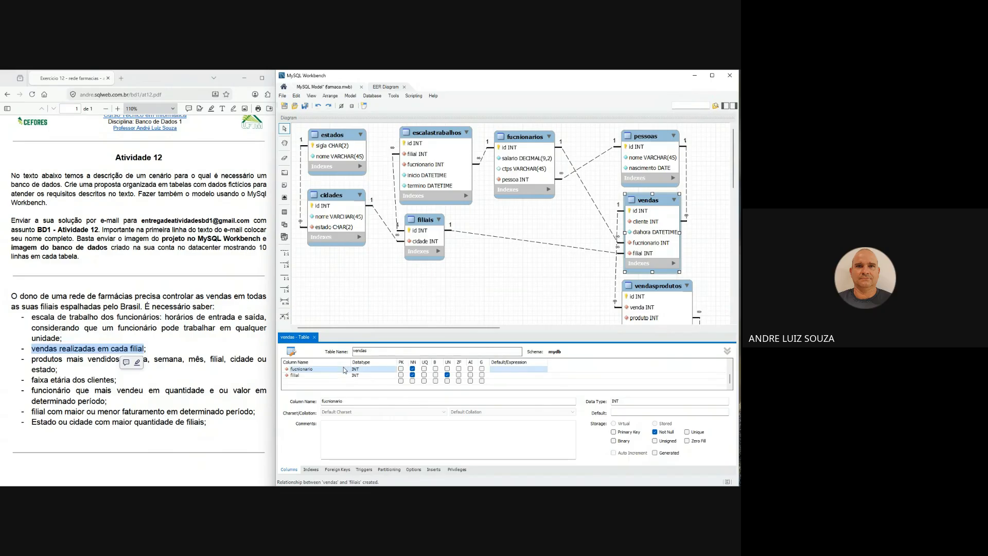
{"action": "left_click", "coordinate": [315, 338]}
{"action": "left_click", "coordinate": [357, 314]}
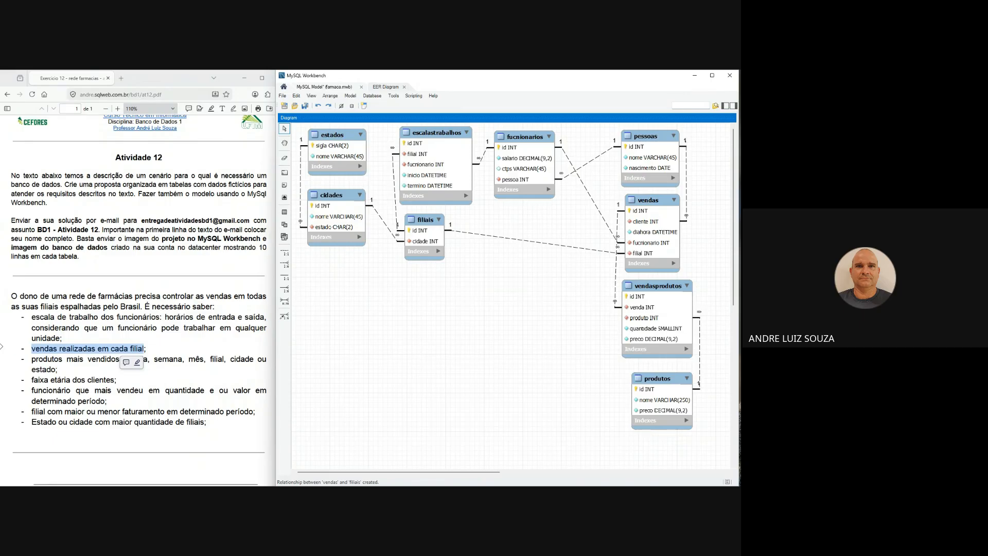
- Highlight parts of the assignment requirement "produtos mais vendidos no dia, semana, mês, filial, cidade ou estado" to check them against the diagram
{"action": "left_click", "coordinate": [56, 380]}
{"action": "left_click_drag", "start_coordinate": [35, 359], "coordinate": [148, 360]}
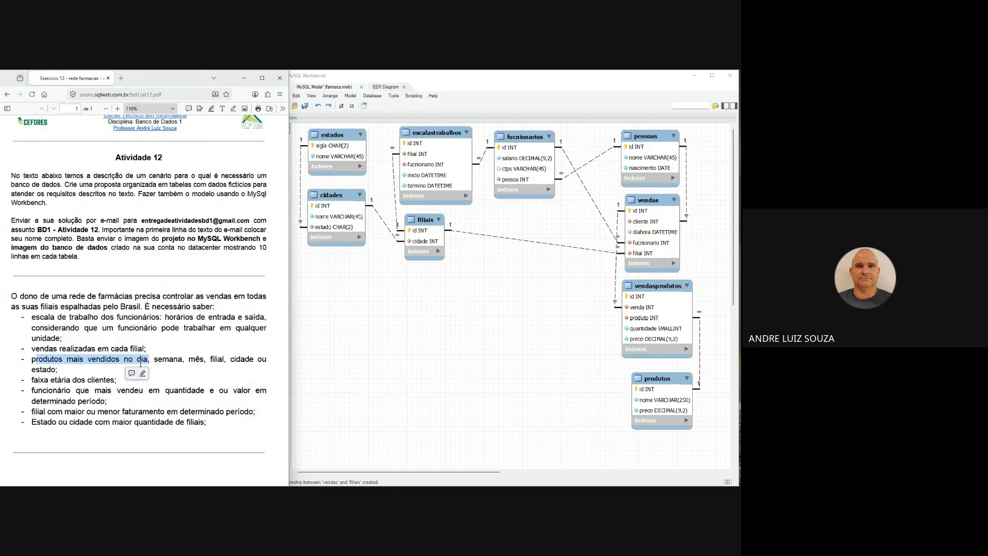
{"action": "mouse_move", "coordinate": [148, 360]}
{"action": "left_mouse_down"}
{"action": "mouse_move", "coordinate": [225, 360]}
{"action": "mouse_move", "coordinate": [200, 360]}
{"action": "mouse_move", "coordinate": [210, 360]}
{"action": "left_mouse_up"}
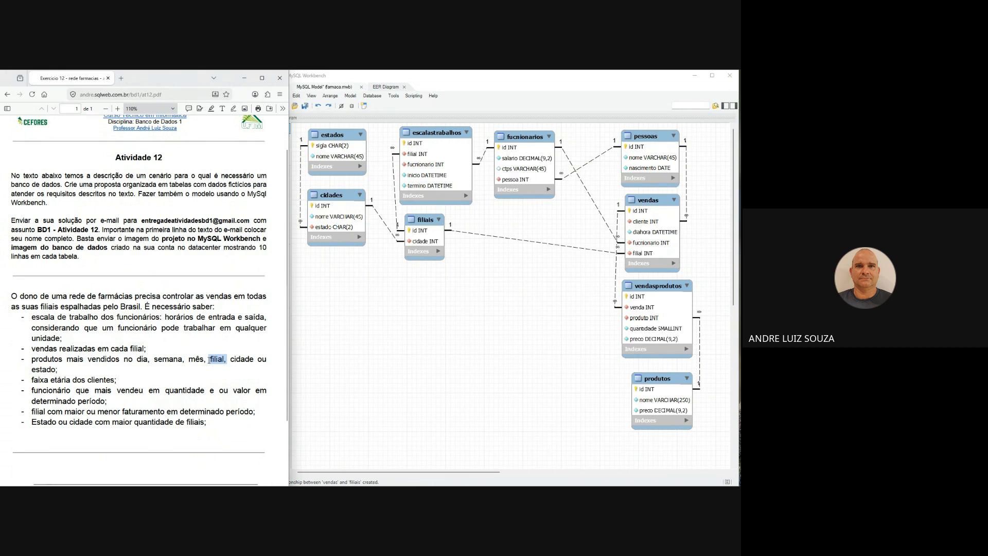
{"action": "mouse_move", "coordinate": [209, 360]}
{"action": "left_mouse_down"}
{"action": "mouse_move", "coordinate": [252, 360]}
{"action": "mouse_move", "coordinate": [230, 360]}
{"action": "left_mouse_up"}
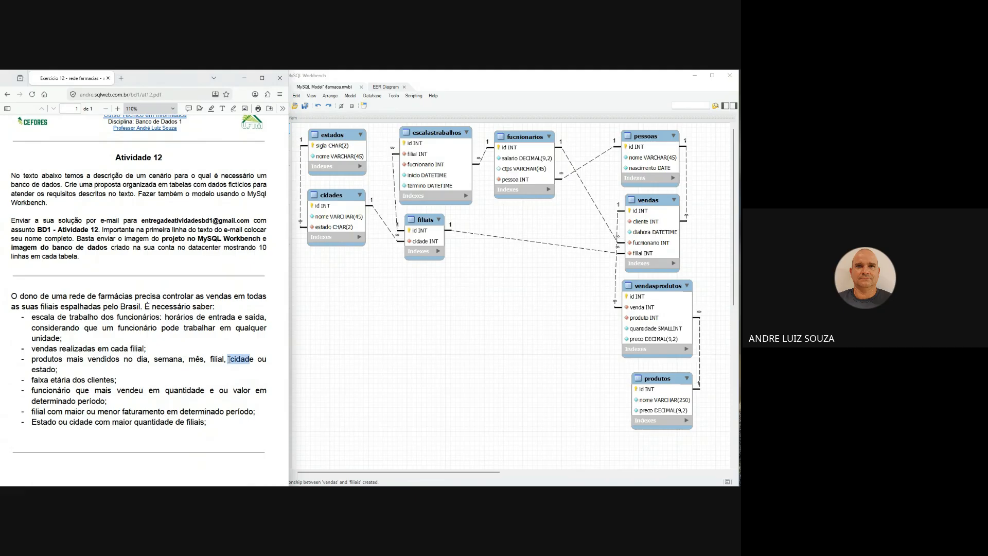
{"action": "left_click_drag", "start_coordinate": [230, 360], "coordinate": [230, 359]}
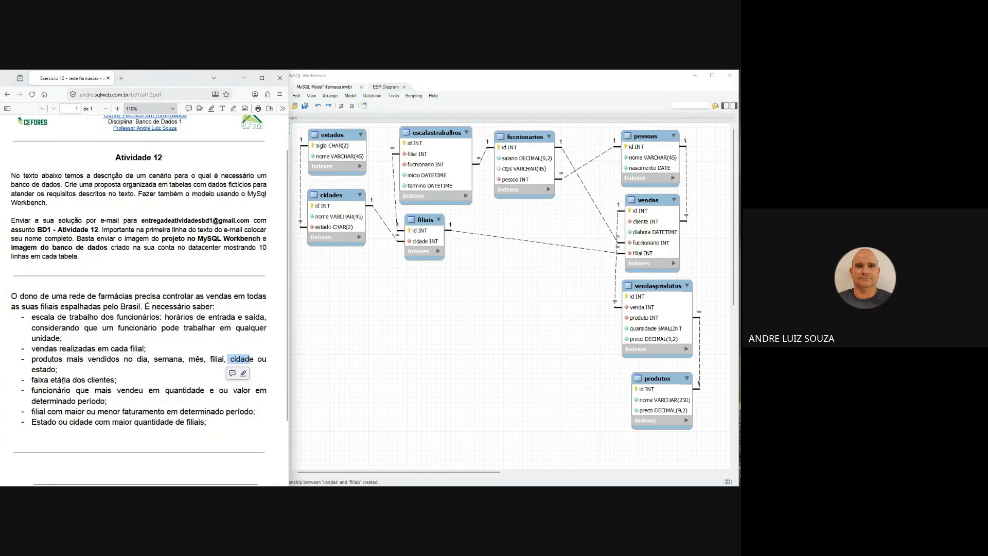
- Check the "faixa etária dos clientes" requirement against the pessoas table, and highlight "funcionário que mais vendeu em quantidade e ou valor em determinado período"
{"action": "left_click_drag", "start_coordinate": [99, 379], "coordinate": [39, 384]}
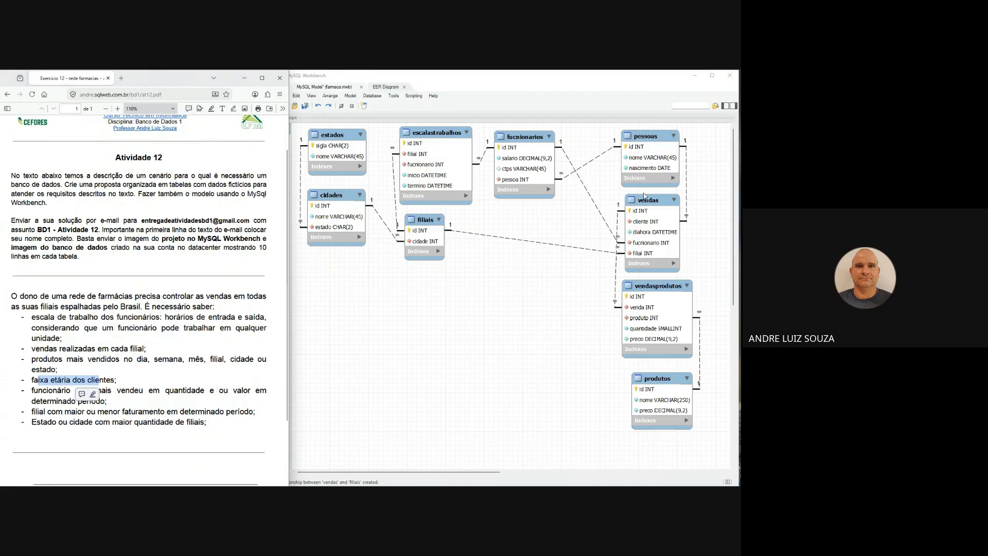
{"action": "left_click", "coordinate": [650, 137]}
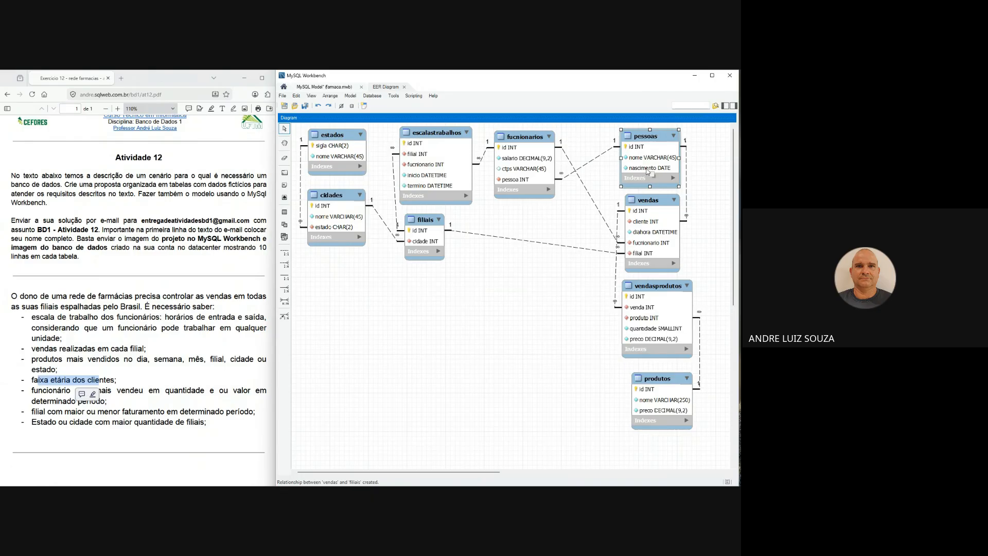
{"action": "left_click", "coordinate": [31, 394]}
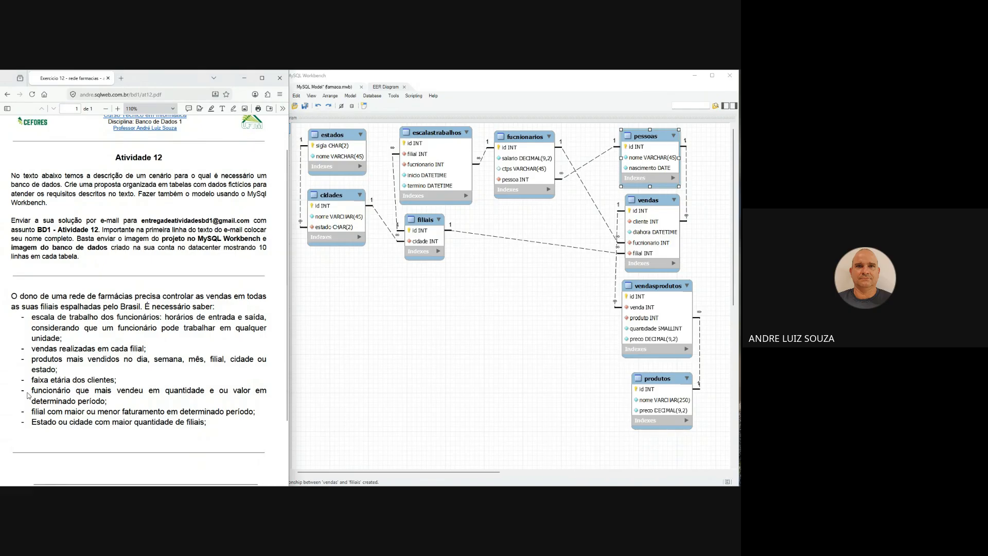
{"action": "left_click_drag", "start_coordinate": [37, 394], "coordinate": [253, 394]}
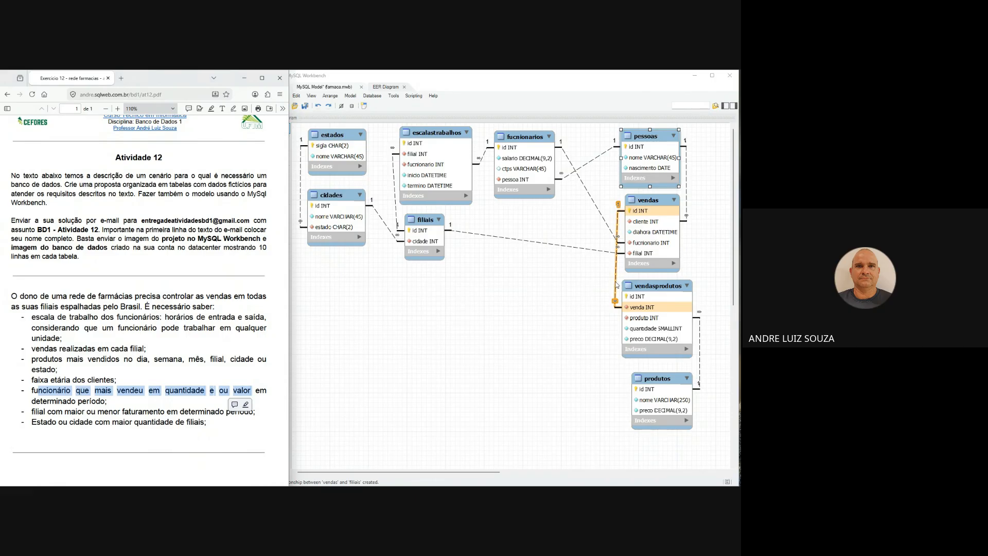
{"action": "left_click", "coordinate": [74, 397]}
{"action": "left_click_drag", "start_coordinate": [42, 389], "coordinate": [102, 401]}
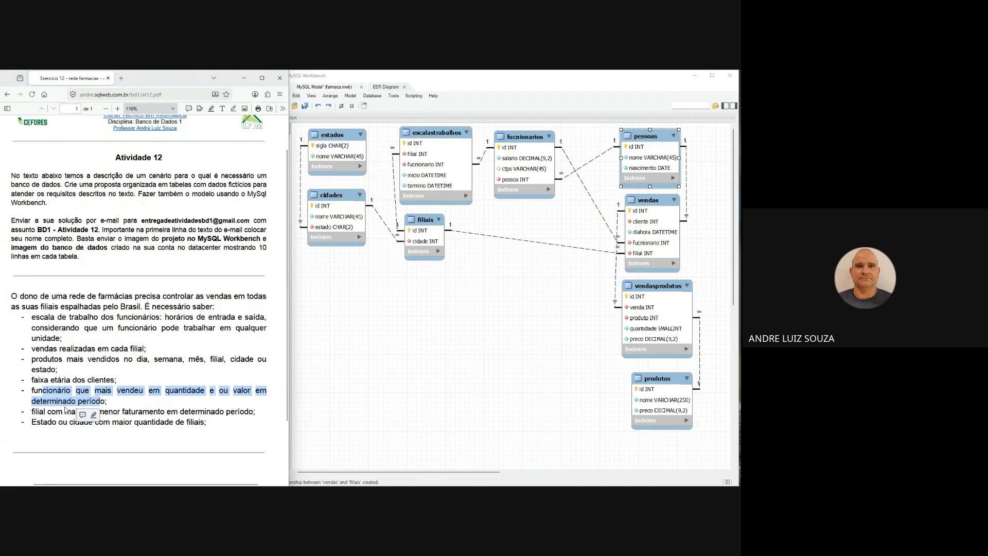
- Highlight the requirements on branch revenue and on the state or city with most branches, and inspect the filiais table's relationships
{"action": "left_click", "coordinate": [75, 410]}
{"action": "left_click_drag", "start_coordinate": [40, 411], "coordinate": [255, 411]}
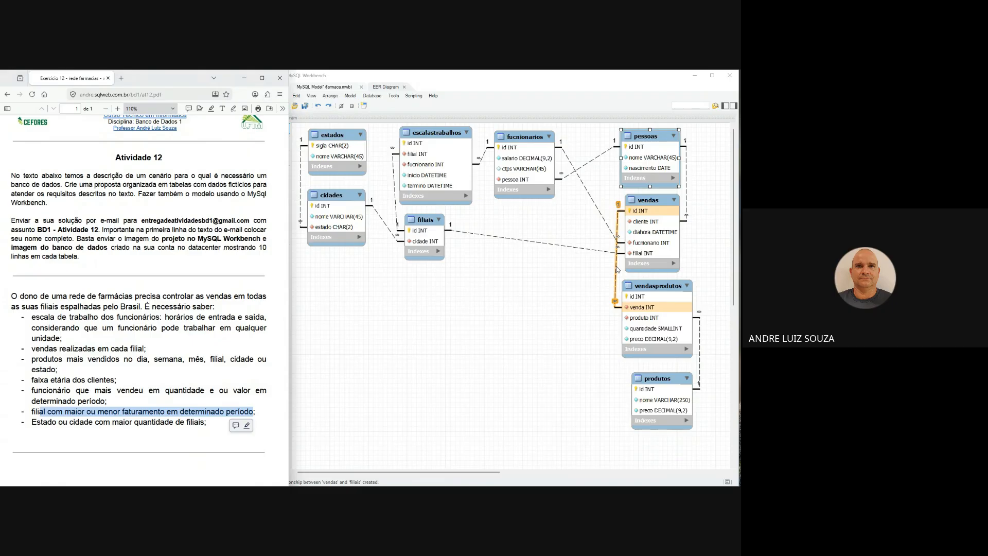
{"action": "left_click_drag", "start_coordinate": [46, 423], "coordinate": [173, 423]}
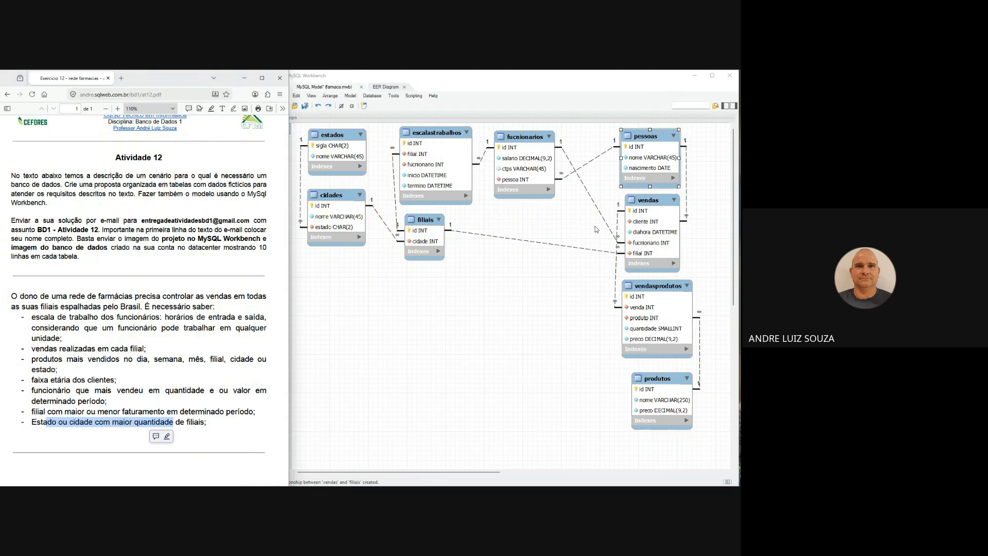
{"action": "left_click", "coordinate": [424, 230]}
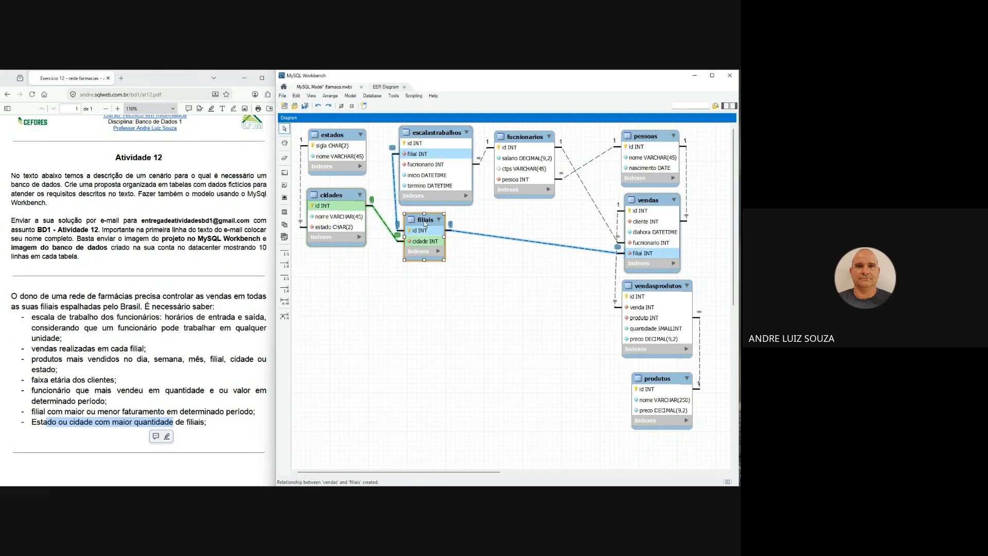
- Nudge cidades, filiais and vendasprodutos, move vendas to the open area below fucnionarios, and place pessoas just above vendasprodutos
{"action": "left_click_drag", "start_coordinate": [347, 196], "coordinate": [341, 198]}
{"action": "left_click_drag", "start_coordinate": [426, 222], "coordinate": [422, 224]}
{"action": "left_click_drag", "start_coordinate": [653, 286], "coordinate": [658, 287]}
{"action": "left_click_drag", "start_coordinate": [644, 209], "coordinate": [497, 279]}
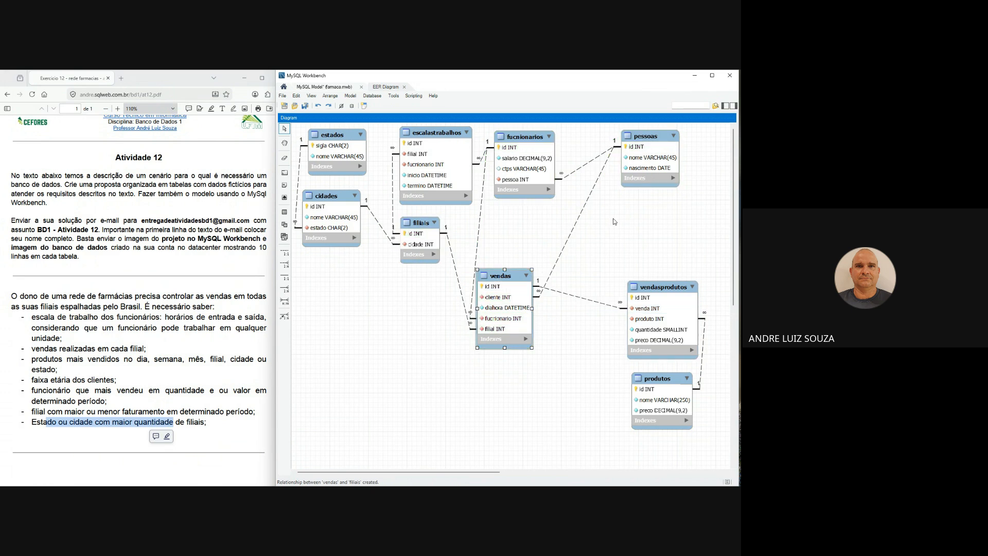
{"action": "left_click_drag", "start_coordinate": [656, 146], "coordinate": [697, 207]}
- Move vendasprodutos below fucnionarios, place vendas beneath it, and lower filiais and cidades on the diagram
{"action": "left_click", "coordinate": [664, 289]}
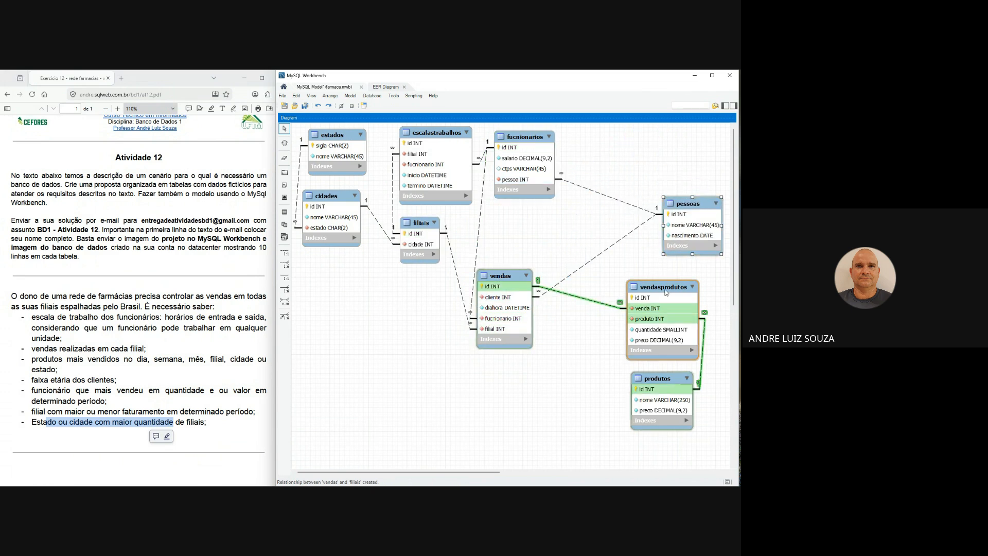
{"action": "left_click_drag", "start_coordinate": [664, 292], "coordinate": [570, 229]}
{"action": "left_click_drag", "start_coordinate": [502, 278], "coordinate": [507, 382]}
{"action": "left_click_drag", "start_coordinate": [415, 244], "coordinate": [418, 255]}
{"action": "left_click_drag", "start_coordinate": [357, 207], "coordinate": [360, 246]}
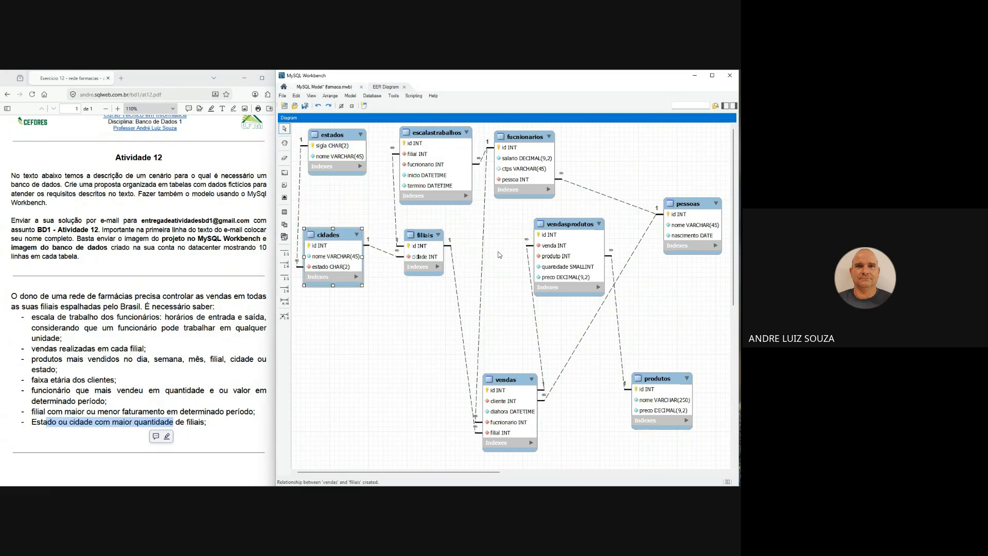
- Stack produtos and vendasprodutos in the gap between fucnionarios and vendas, with produtos uppermost, and lower filiais further
{"action": "left_click_drag", "start_coordinate": [651, 378], "coordinate": [525, 224]}
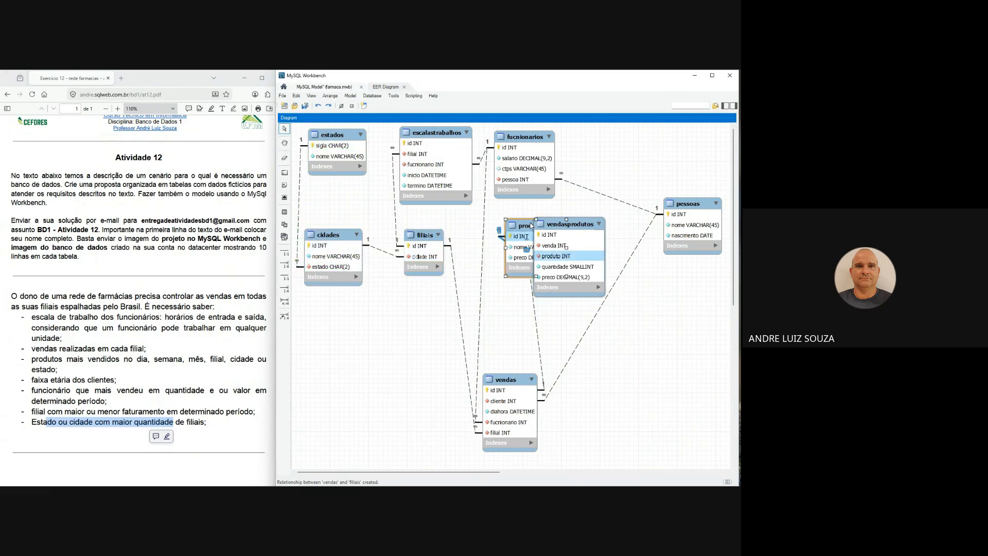
{"action": "left_click_drag", "start_coordinate": [425, 237], "coordinate": [416, 296]}
{"action": "left_click_drag", "start_coordinate": [504, 381], "coordinate": [502, 380]}
{"action": "left_click_drag", "start_coordinate": [526, 251], "coordinate": [513, 329]}
{"action": "left_click_drag", "start_coordinate": [563, 226], "coordinate": [583, 208]}
{"action": "left_click_drag", "start_coordinate": [519, 303], "coordinate": [645, 150]}
{"action": "left_click_drag", "start_coordinate": [587, 210], "coordinate": [531, 279]}
{"action": "left_click_drag", "start_coordinate": [641, 153], "coordinate": [528, 212]}
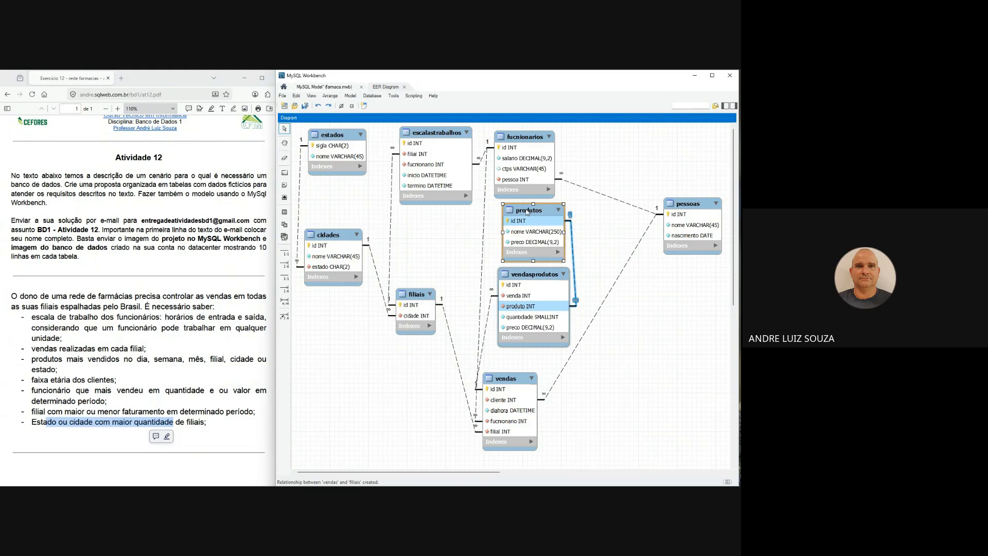
- Shift escalastrabalhos, filiais and vendas toward cidades, lower pessoas, and line up vendasprodutos between produtos and vendas
{"action": "left_click_drag", "start_coordinate": [457, 133], "coordinate": [443, 133]}
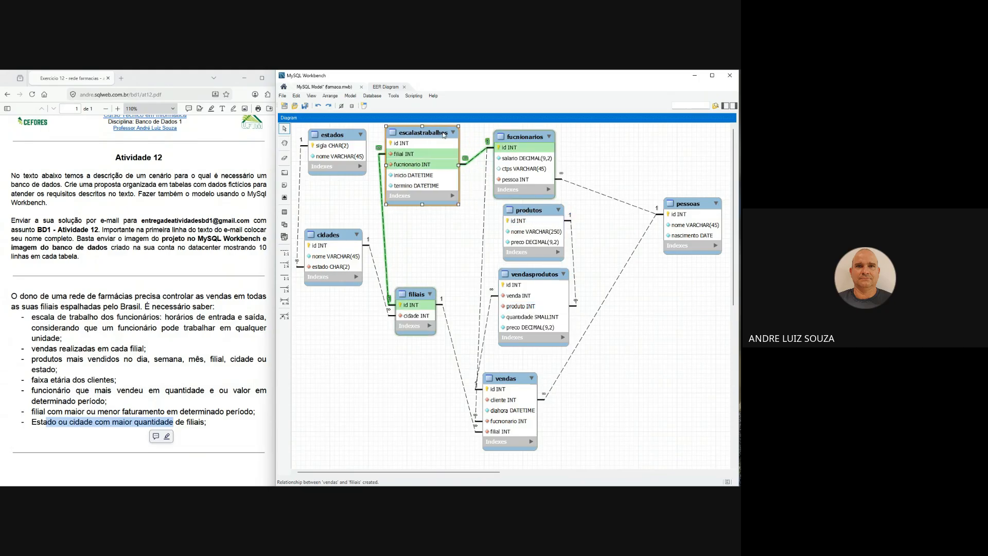
{"action": "left_click_drag", "start_coordinate": [423, 293], "coordinate": [410, 284]}
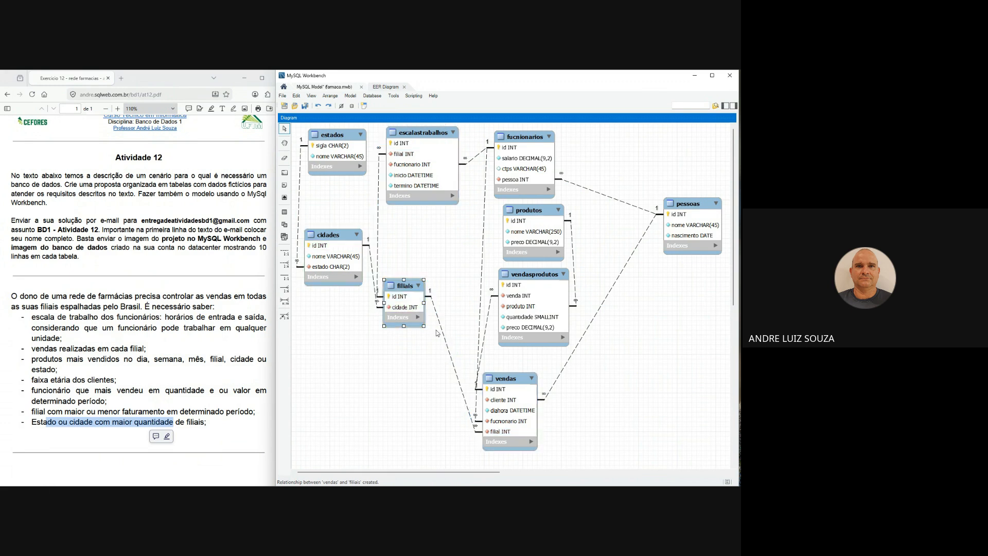
{"action": "left_click_drag", "start_coordinate": [486, 377], "coordinate": [480, 381]}
{"action": "left_click_drag", "start_coordinate": [691, 212], "coordinate": [685, 270]}
{"action": "left_click_drag", "start_coordinate": [537, 212], "coordinate": [525, 212]}
{"action": "left_click_drag", "start_coordinate": [539, 278], "coordinate": [545, 275]}
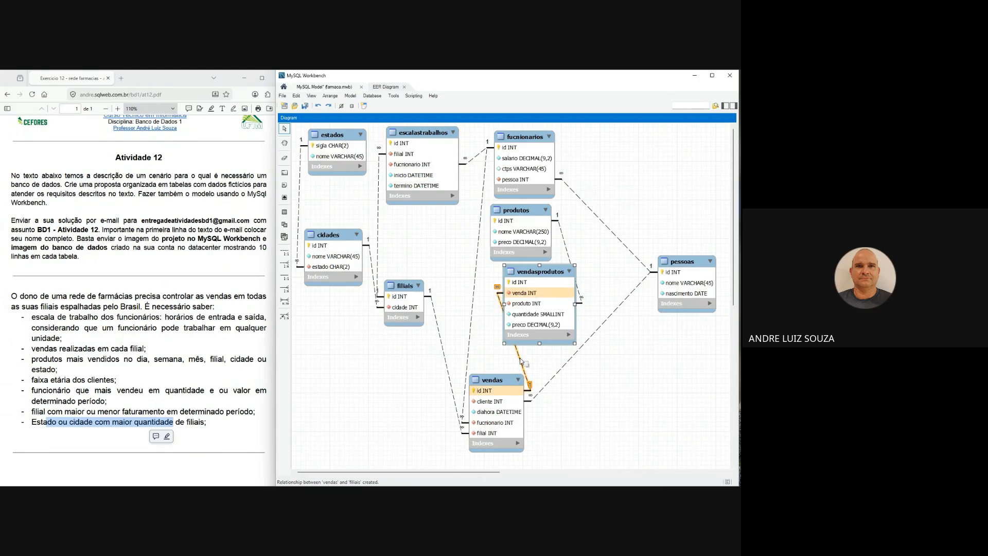
{"action": "left_click_drag", "start_coordinate": [544, 274], "coordinate": [508, 279]}
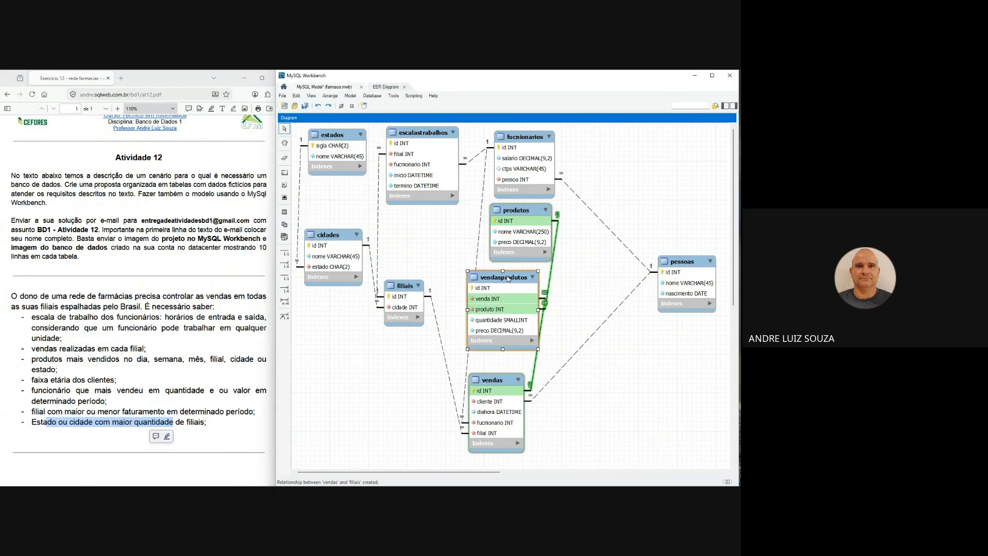
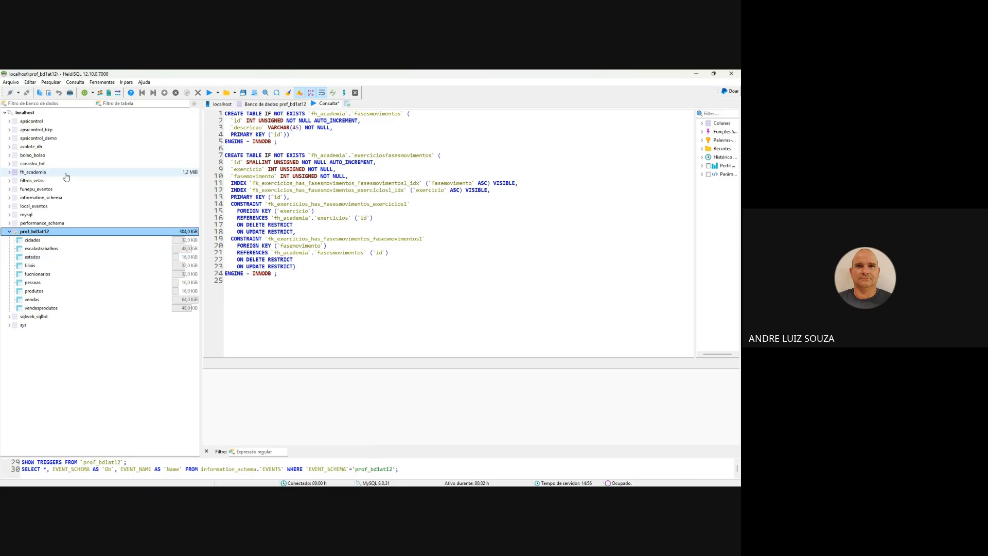
- View the program's version and build information, move that window aside, and dismiss it
{"action": "left_click", "coordinate": [144, 83]}
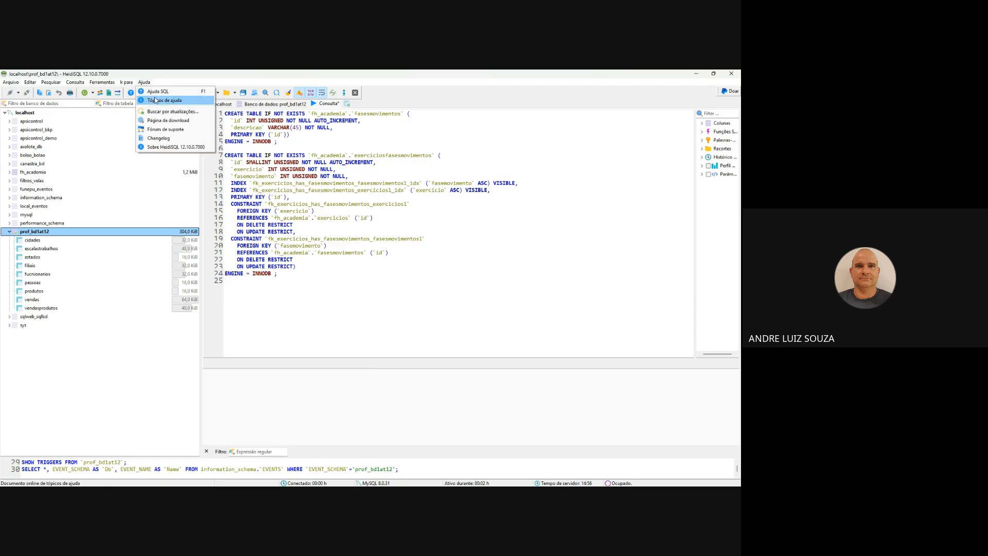
{"action": "left_click", "coordinate": [173, 147]}
{"action": "left_click_drag", "start_coordinate": [377, 211], "coordinate": [301, 208]}
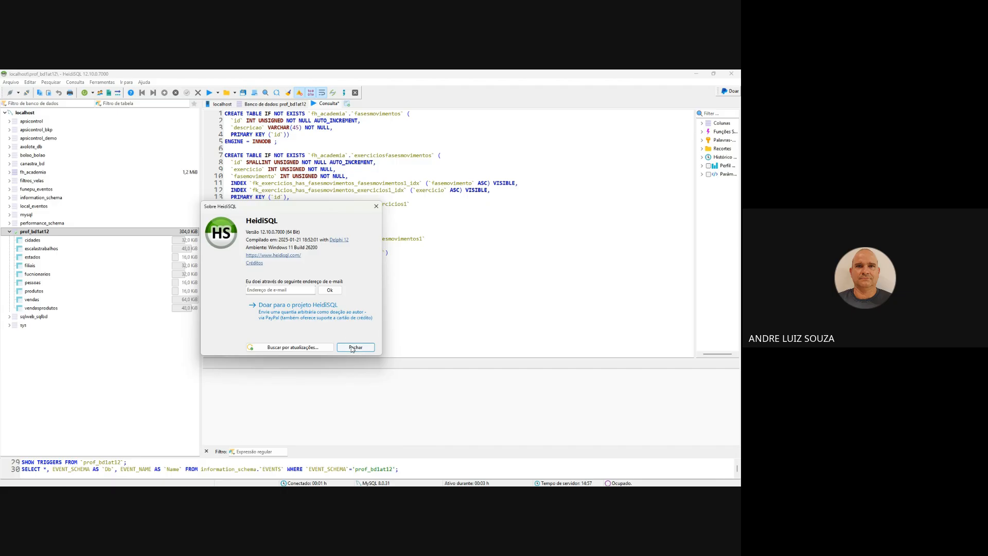
{"action": "key", "text": "Escape"}
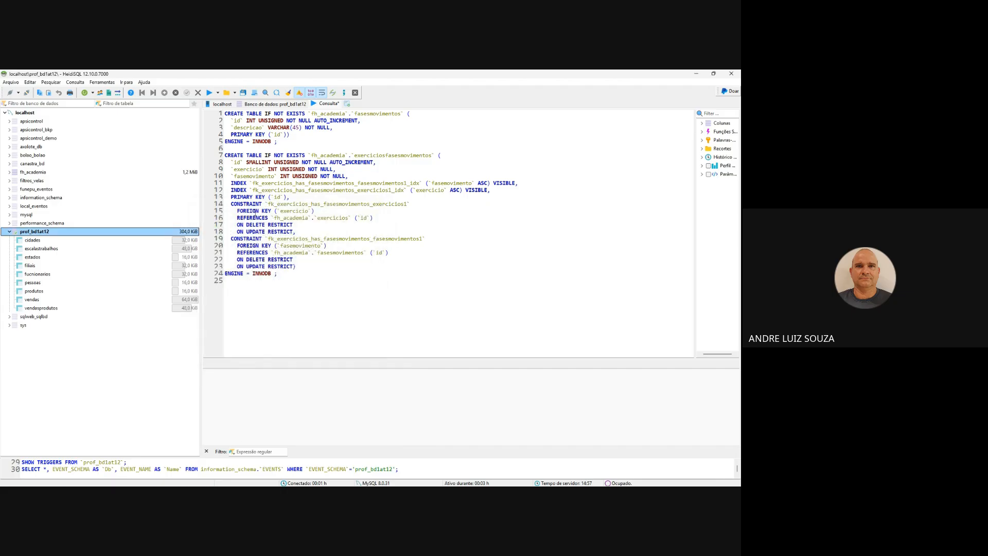
- Show the table list of the prof_bd1at12 database and close HeidiSQL without saving the modified query
{"action": "left_click", "coordinate": [274, 104]}
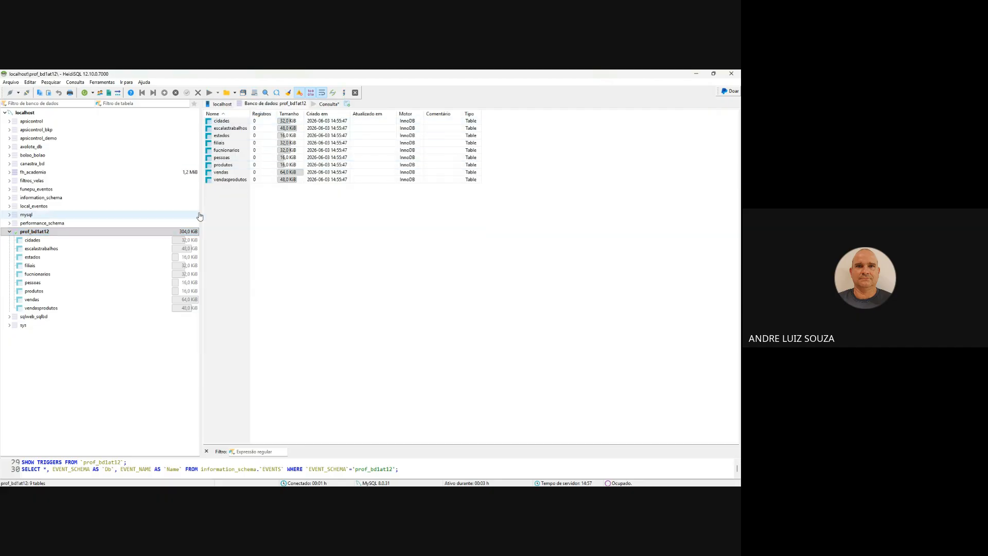
{"action": "left_click", "coordinate": [732, 73]}
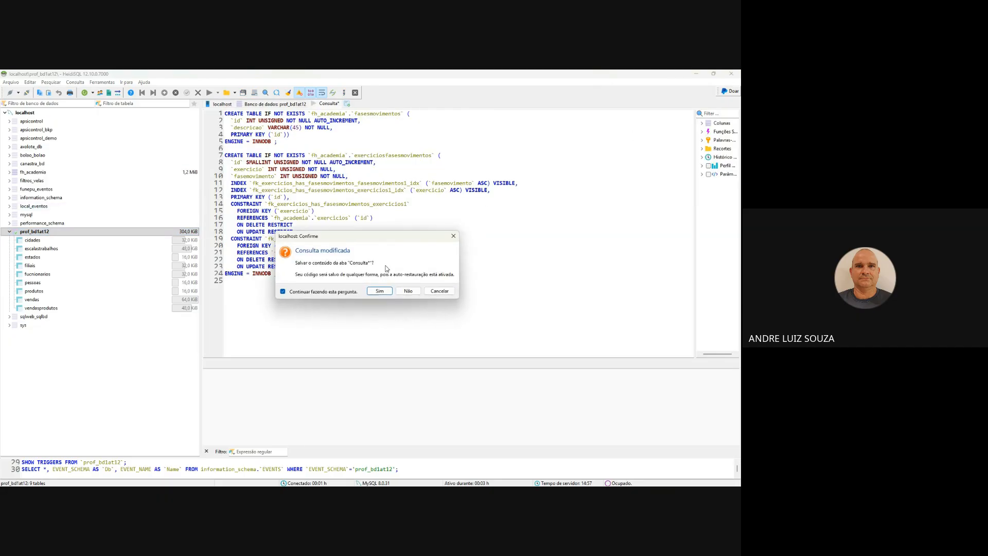
{"action": "left_click", "coordinate": [405, 292]}
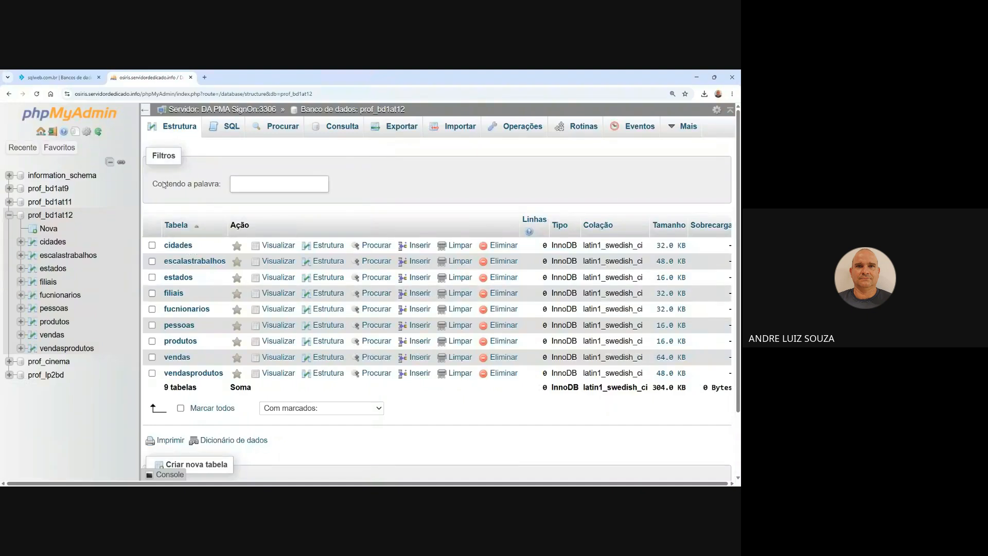